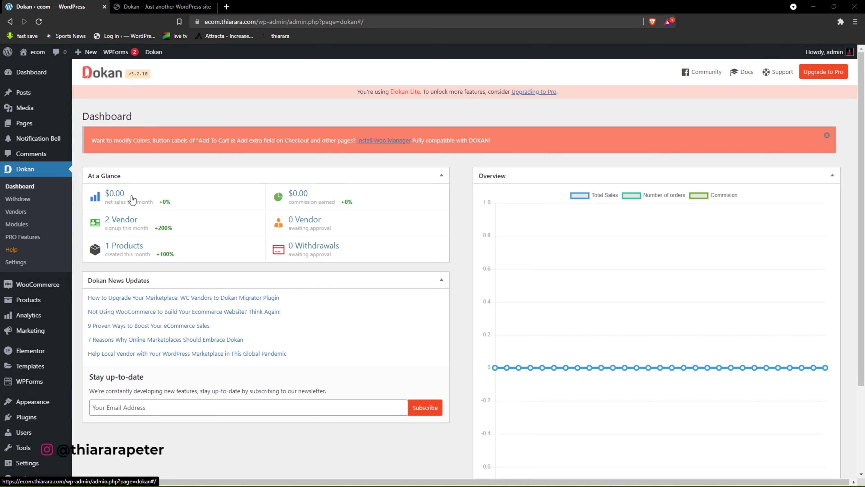
Check the At a Glance figures on the Dokan Dashboard and go to Withdraw requests
left_click_drag(141, 201, 114, 199)
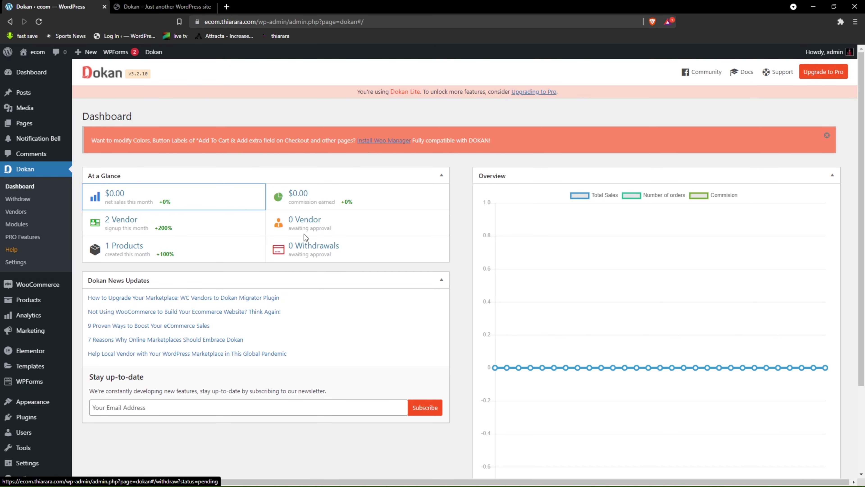
left_click(17, 199)
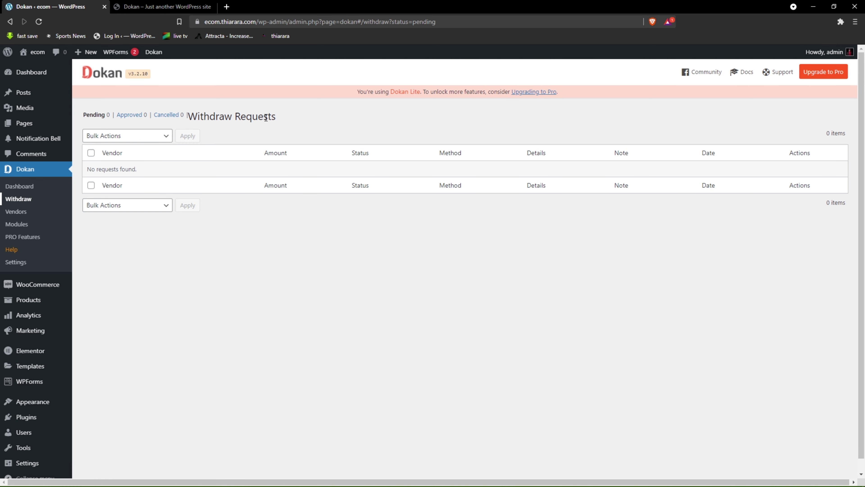
Check the withdrawal Bulk Actions without choosing one, then go to the Dokan Vendors list
left_click(131, 138)
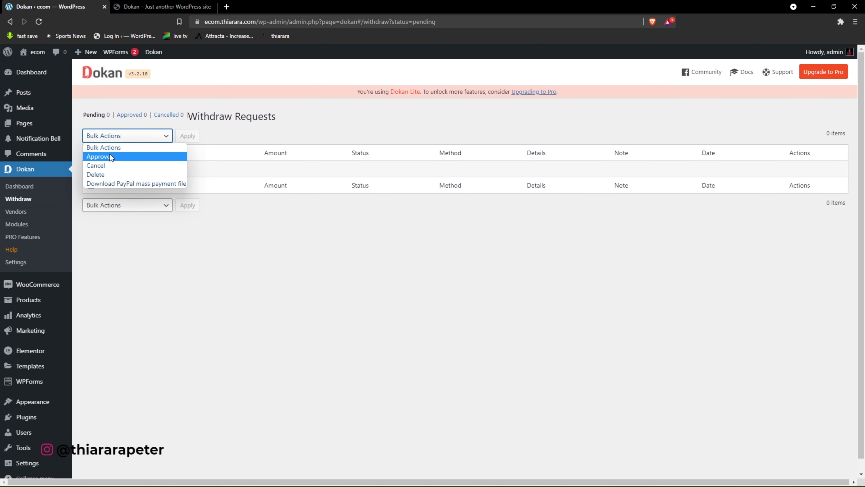
left_click(120, 264)
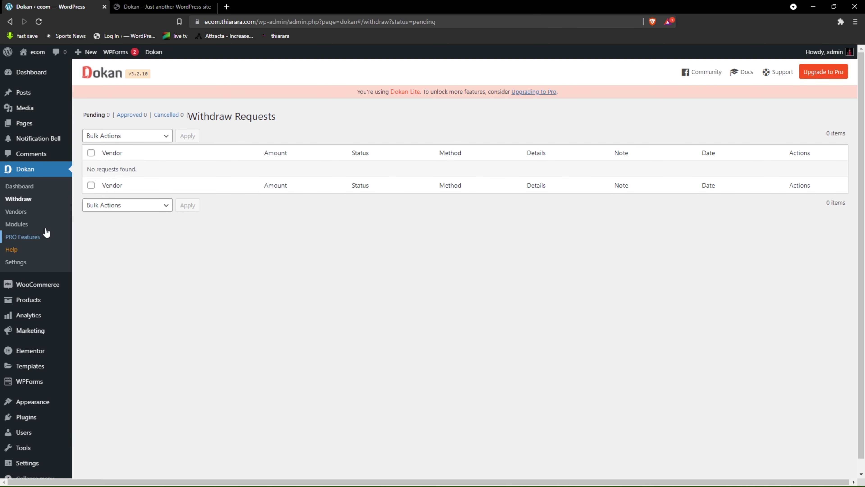
left_click(20, 214)
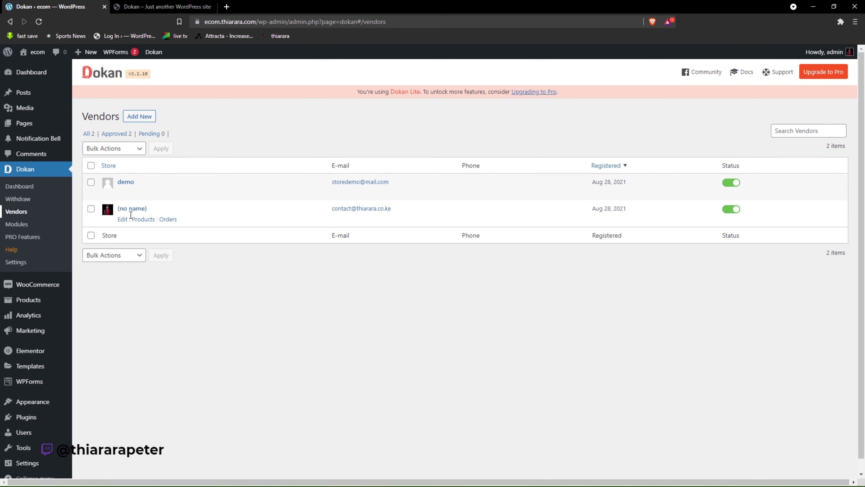
Select the demo vendor's e-mail address in the Vendors table and copy it
left_click_drag(394, 185, 331, 184)
right_click(338, 183)
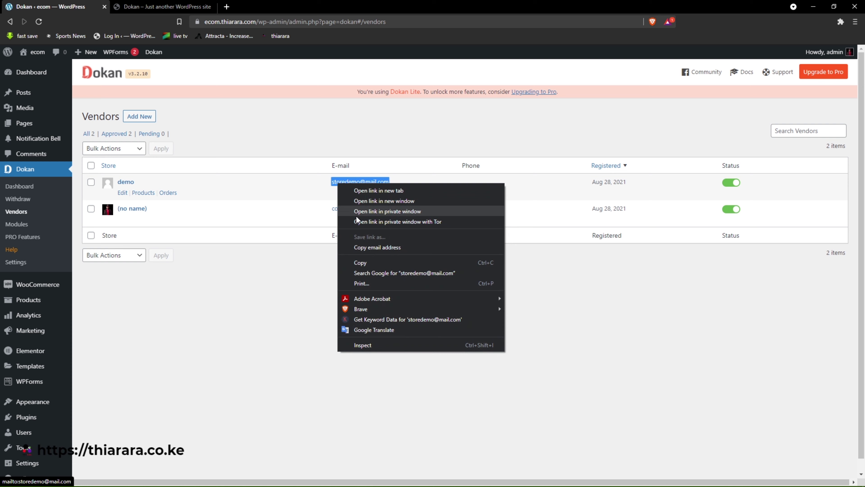
left_click(356, 261)
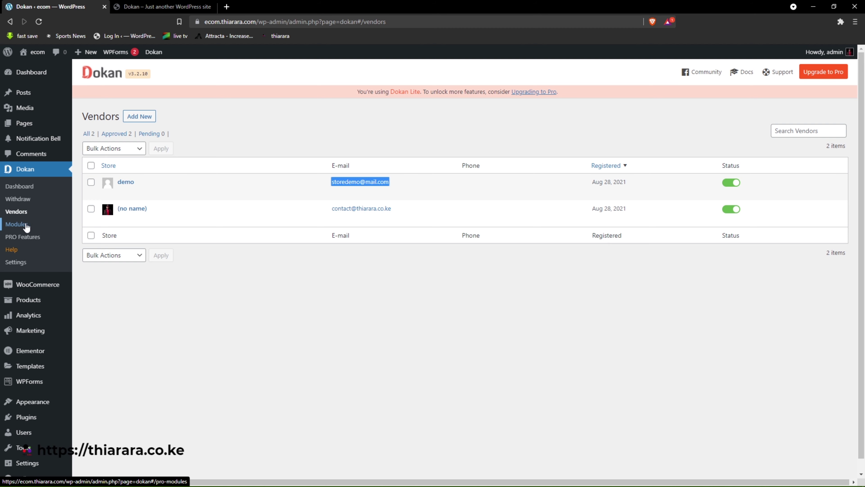
Open Dokan Modules and close the Unlock 20+ Modules prompts, leaving Elementor disabled, then browse the list
left_click(11, 225)
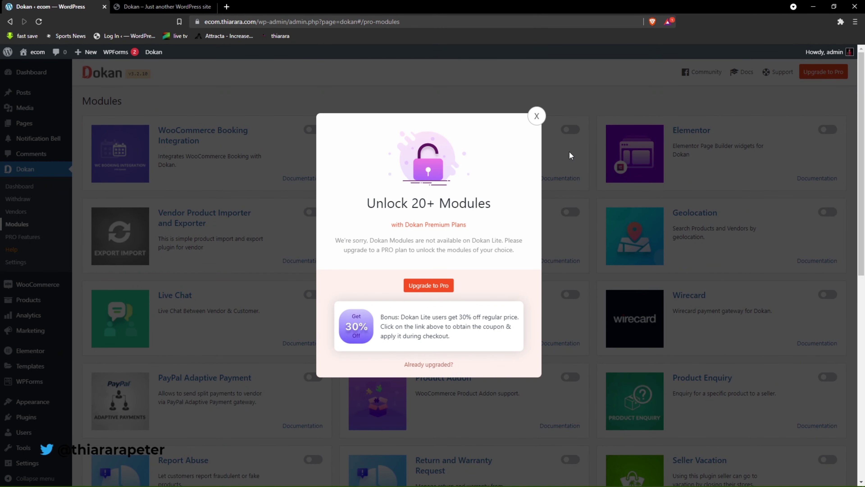
left_click(536, 117)
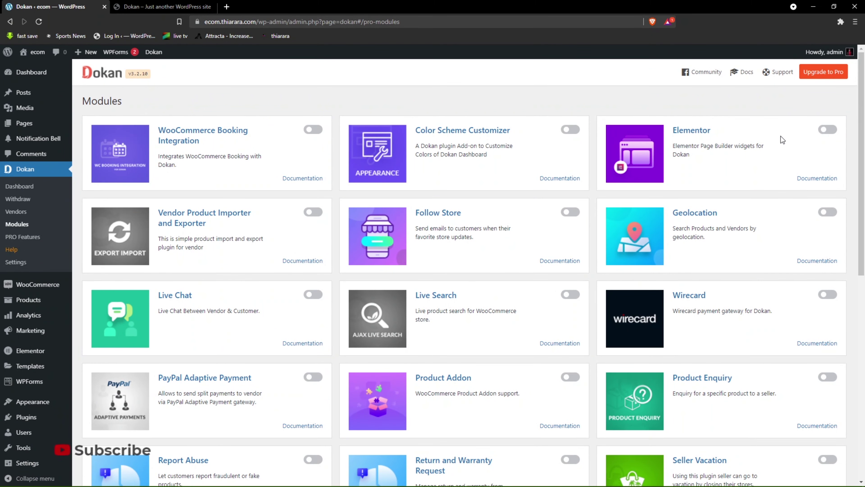
left_click(828, 131)
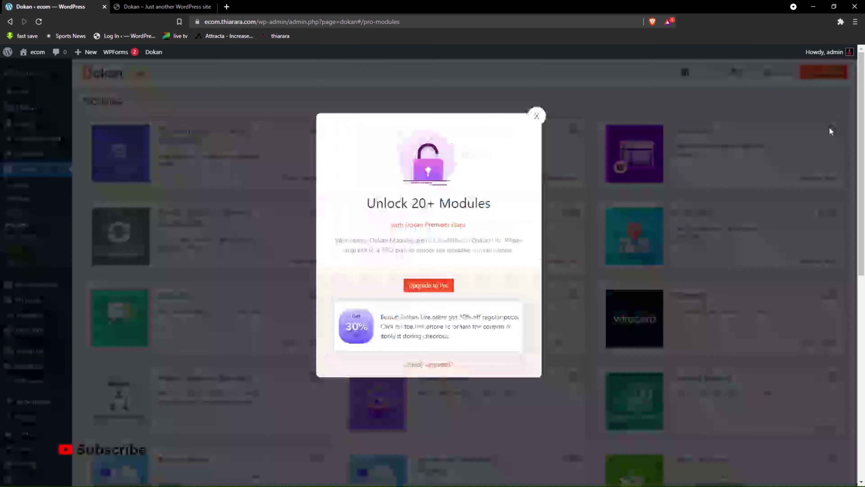
left_click(536, 116)
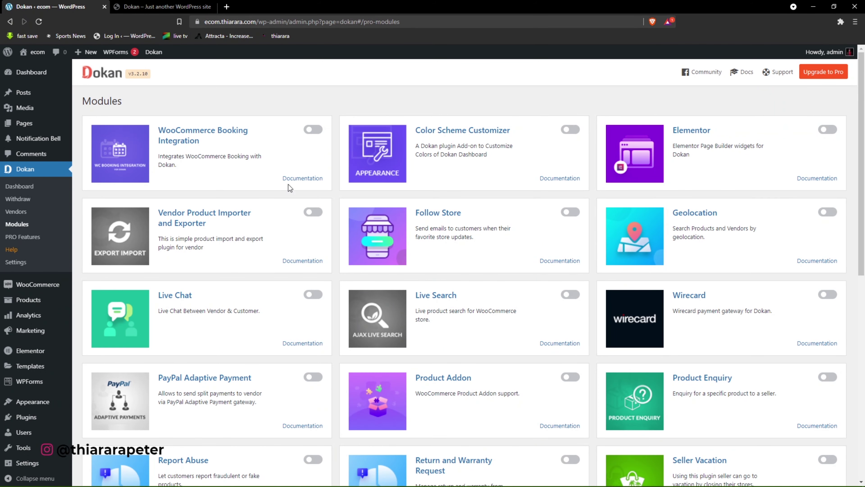
scroll(221, 309, "down", 4)
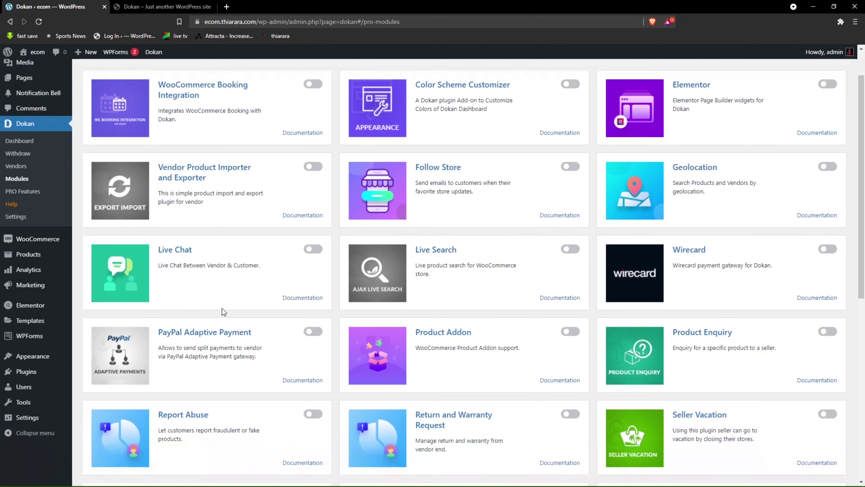
scroll(209, 294, "down", 3)
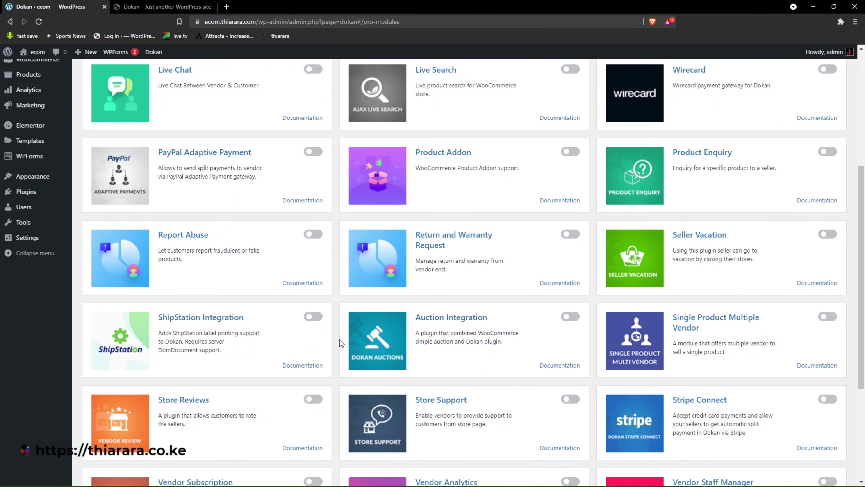
scroll(224, 329, "down", 5)
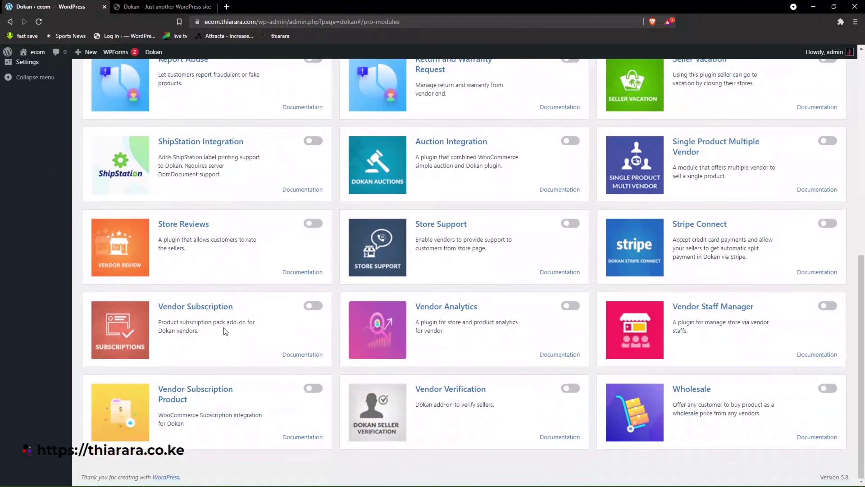
scroll(224, 327, "up", 12)
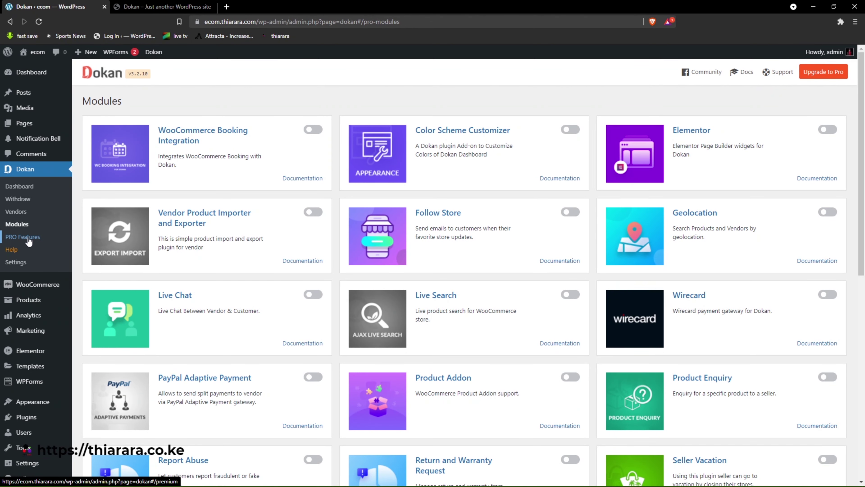
Go to Dokan Settings, then switch to the private Brave window with the store's My account page
left_click(16, 262)
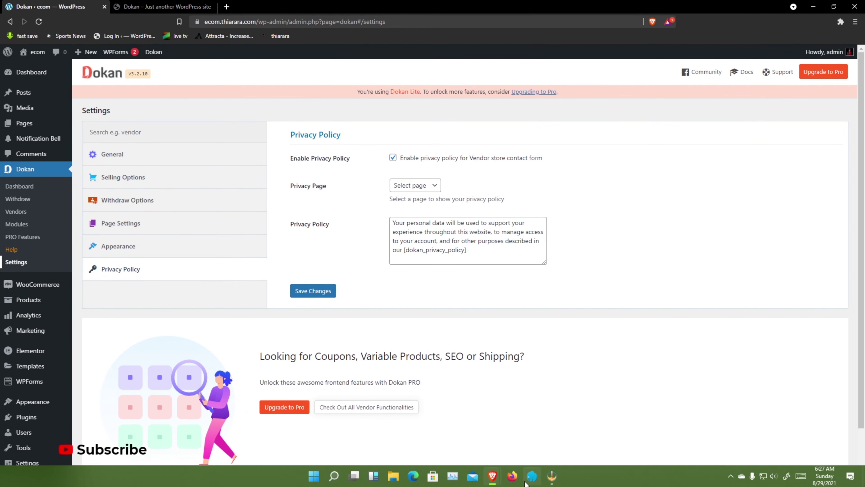
mouse_move(491, 477)
left_click(541, 424)
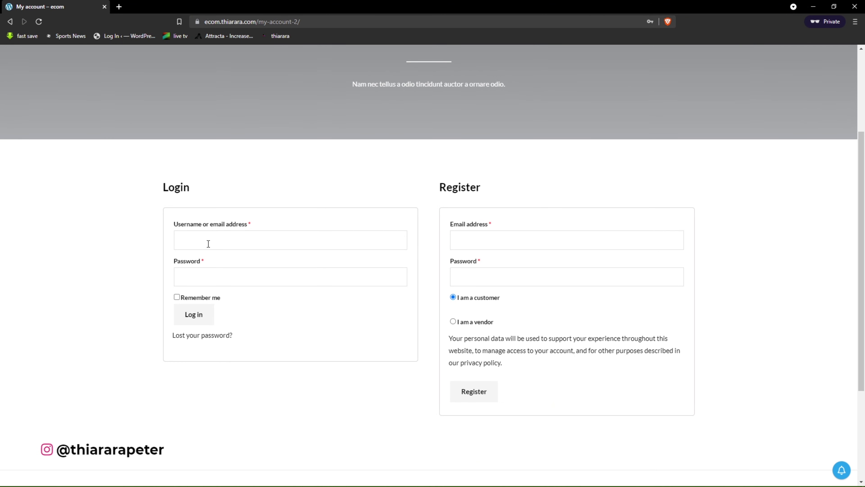
left_click(207, 276)
left_click(202, 302)
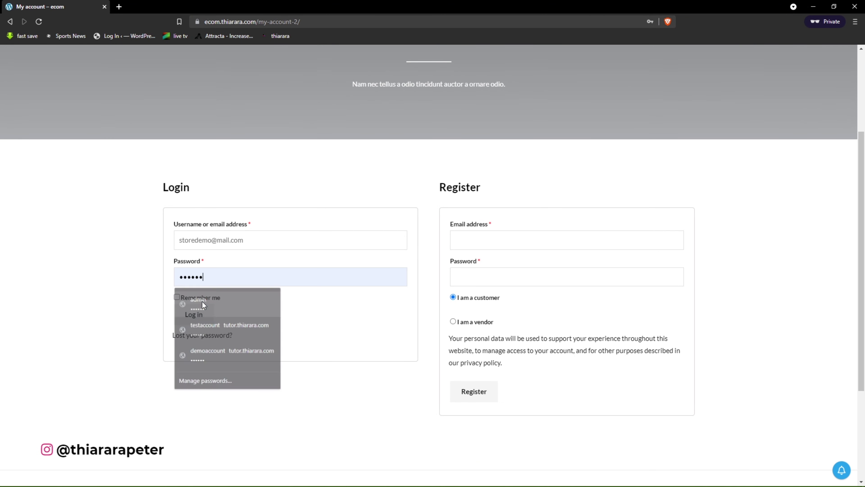
left_click(194, 323)
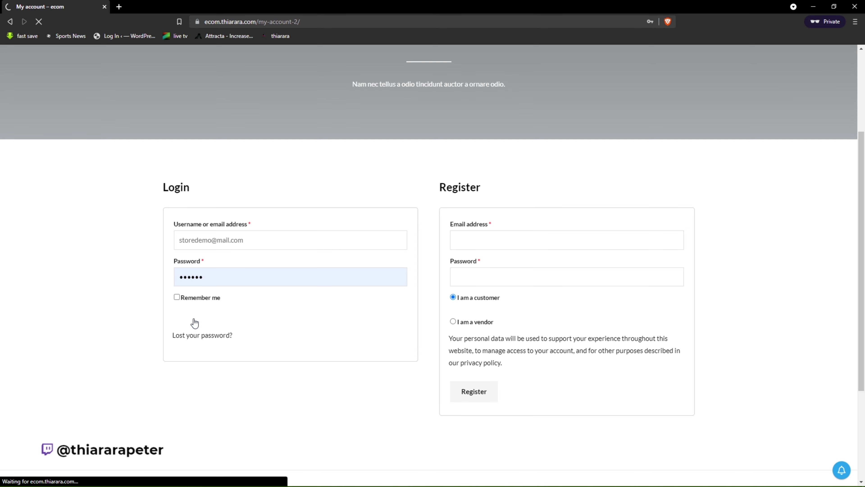
left_click(10, 22)
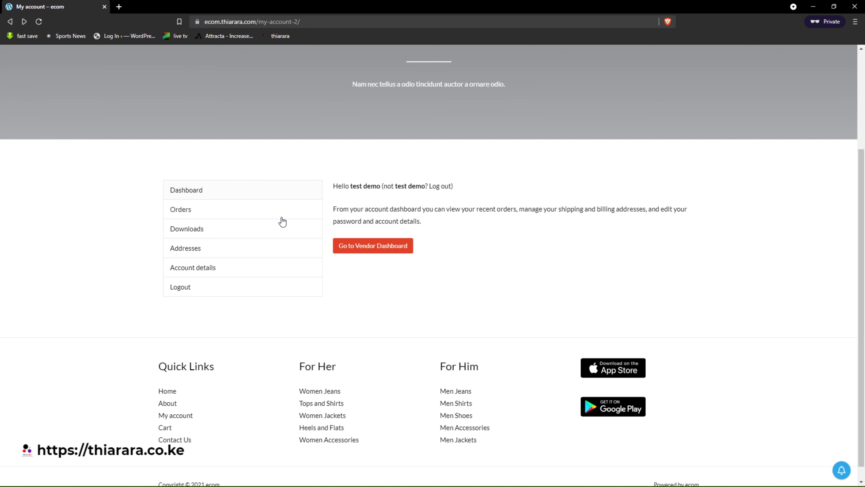
left_click(180, 292)
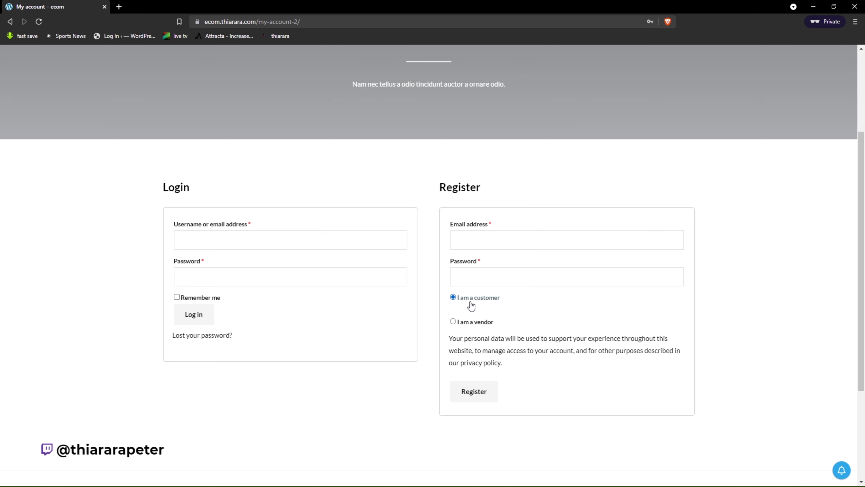
Choose 'I am a vendor' under Register to show the vendor registration fields
left_click(453, 322)
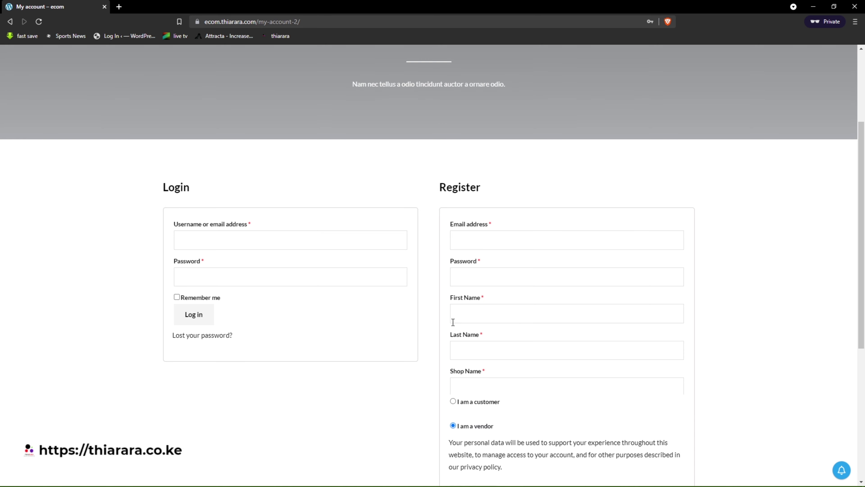
scroll(469, 265, "down", 5)
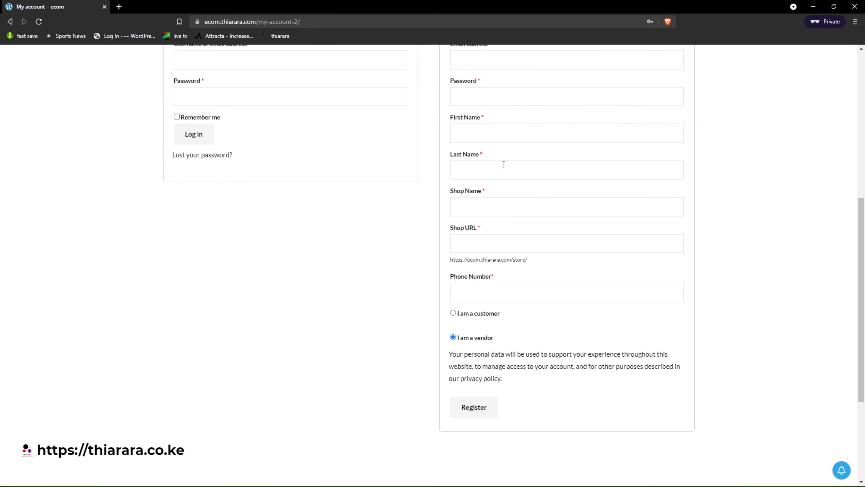
scroll(504, 164, "up", 3)
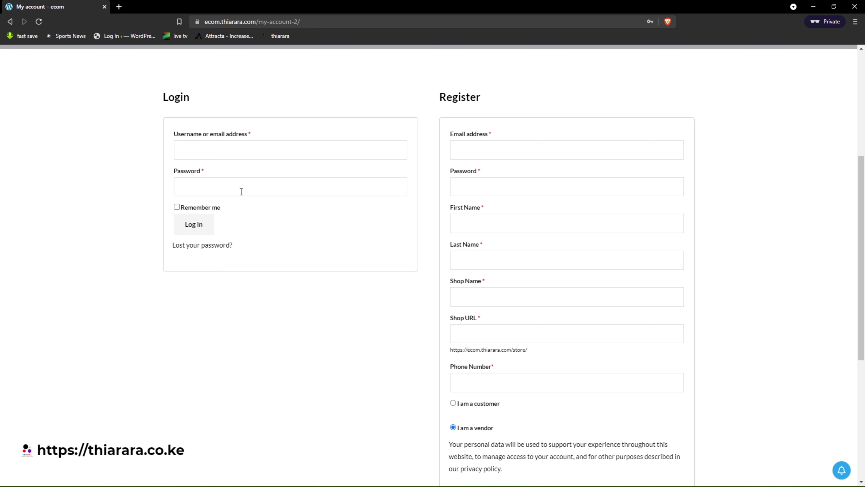
Log in as the demo vendor with the pasted username and saved password
left_click(242, 148)
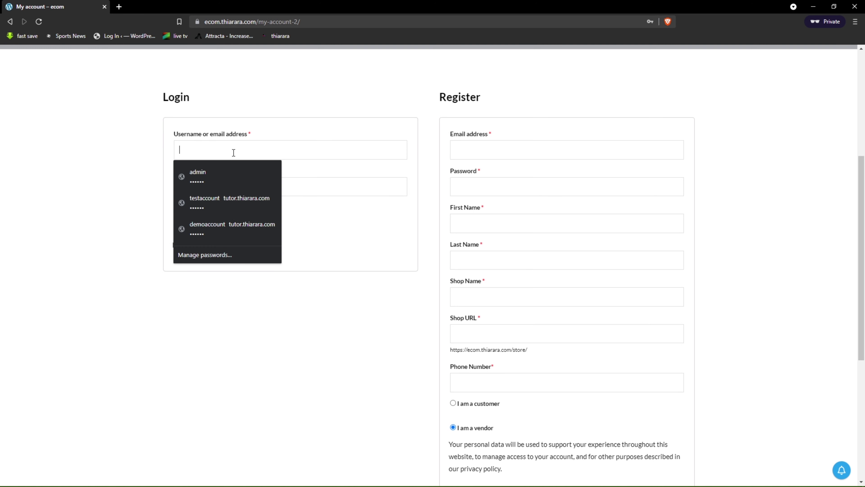
key("ctrl+v")
left_click(215, 186)
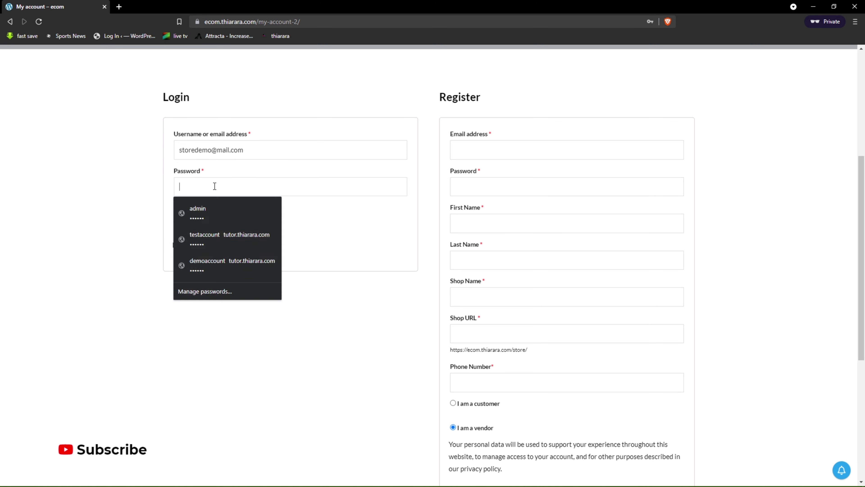
left_click(206, 201)
left_click(194, 234)
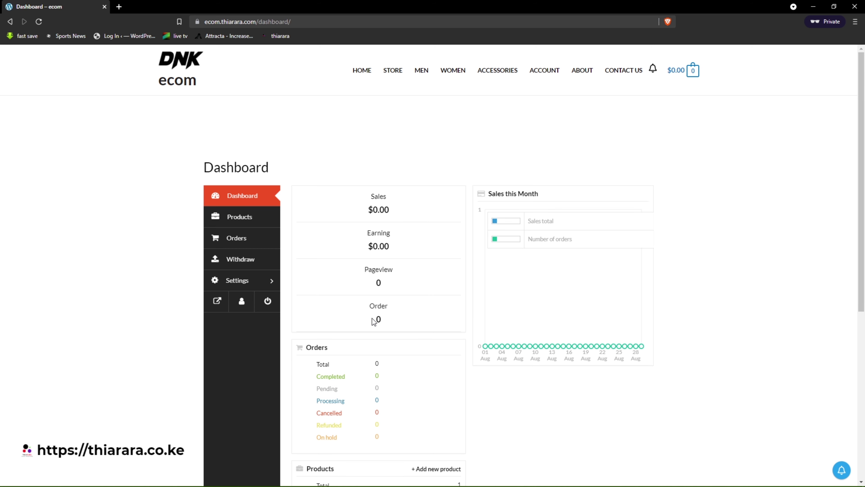
Look over the vendor Dashboard, then open Products to see the $80.00 demo product
scroll(370, 309, "down", 3)
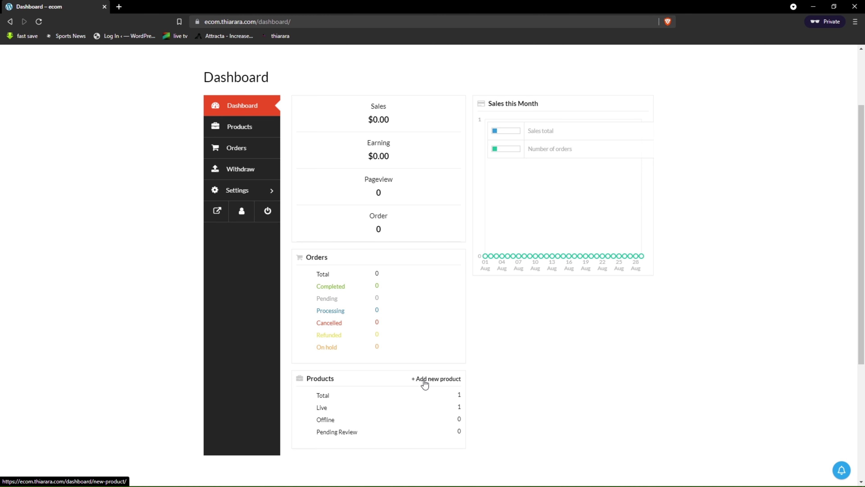
scroll(478, 397, "up", 1)
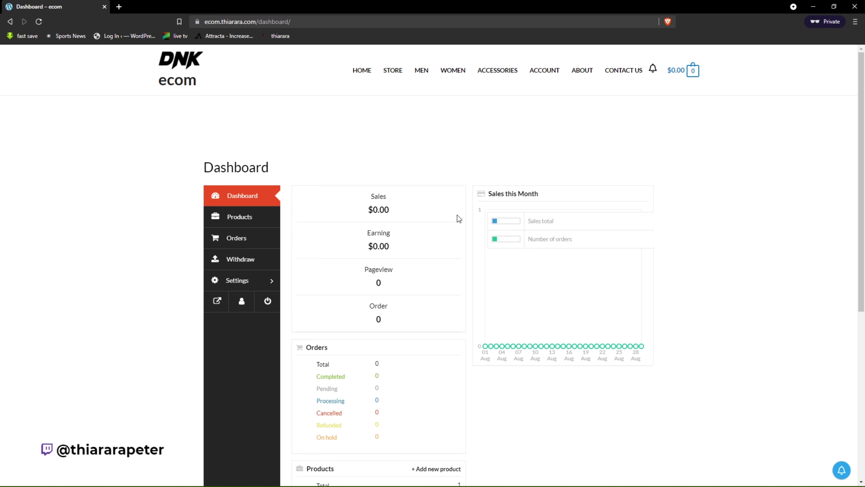
left_click(238, 221)
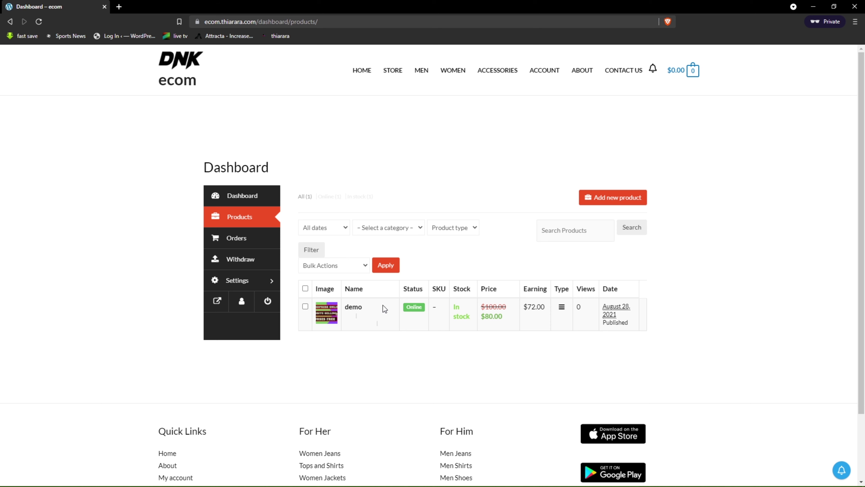
Look at the new-product form's category, tags and description fields, then go to the empty Orders page
left_click(617, 198)
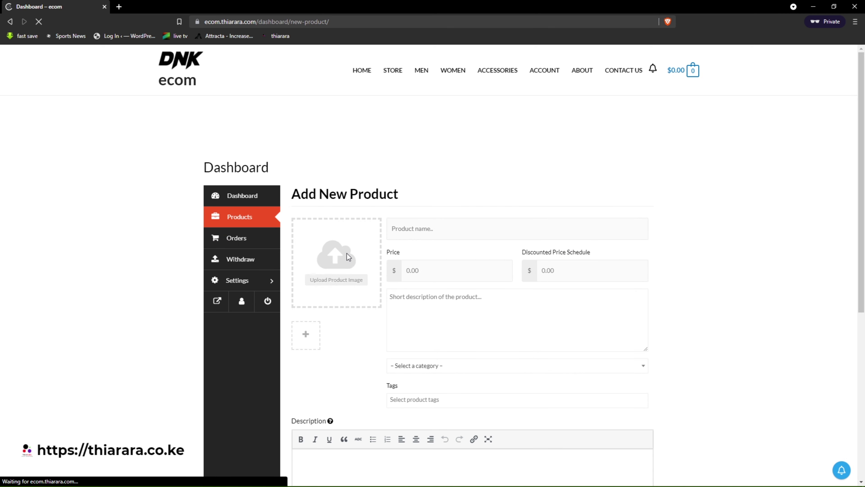
scroll(378, 295, "down", 3)
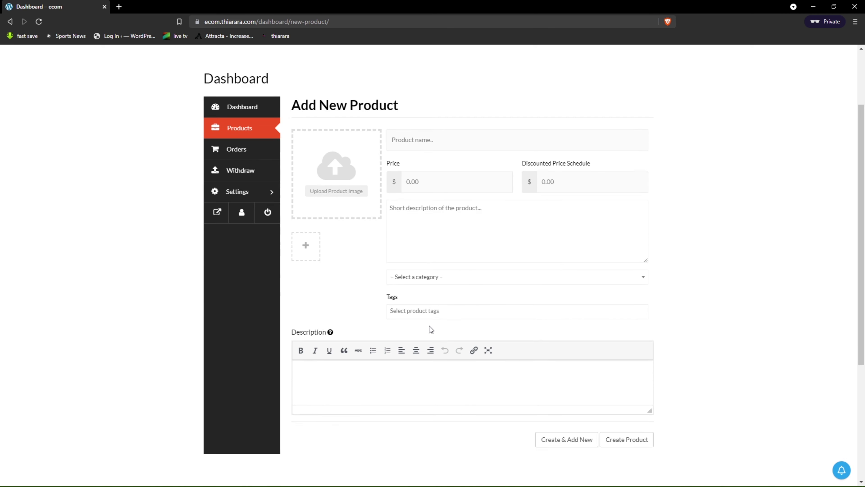
left_click(449, 280)
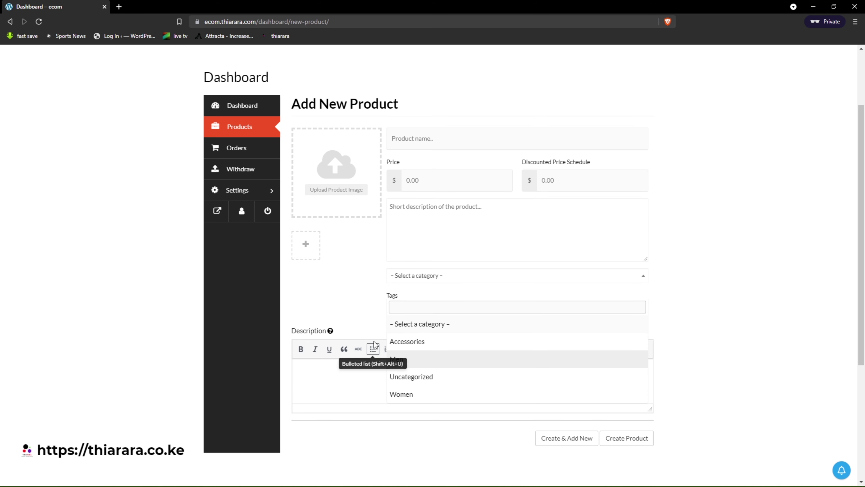
left_click(353, 308)
left_click(411, 308)
left_click(326, 376)
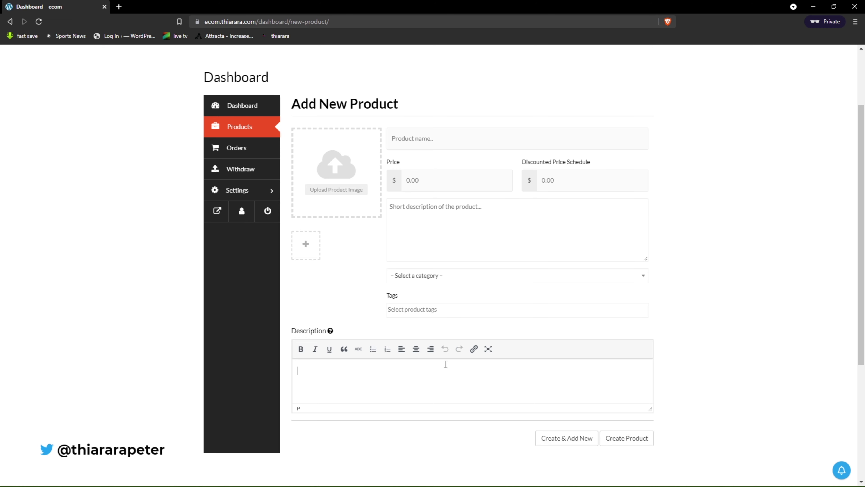
left_click(238, 154)
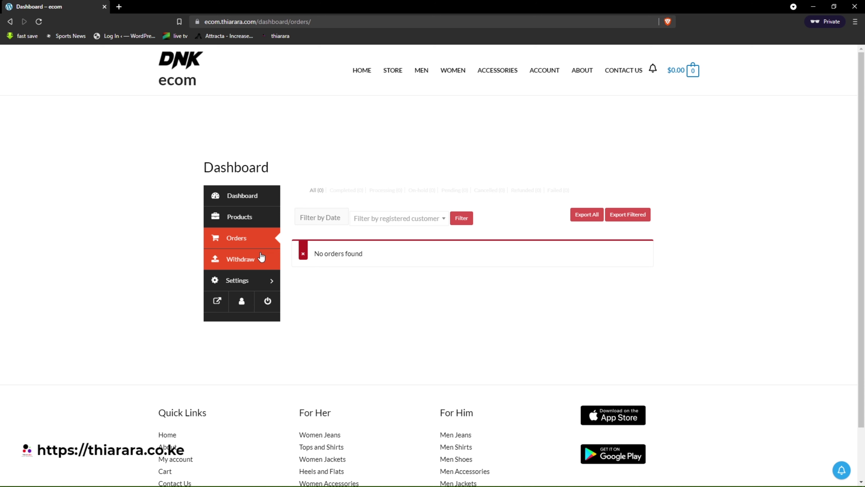
Open the vendor Withdraw page showing a $0.00 balance and $50.00 minimum withdrawal
left_click(238, 263)
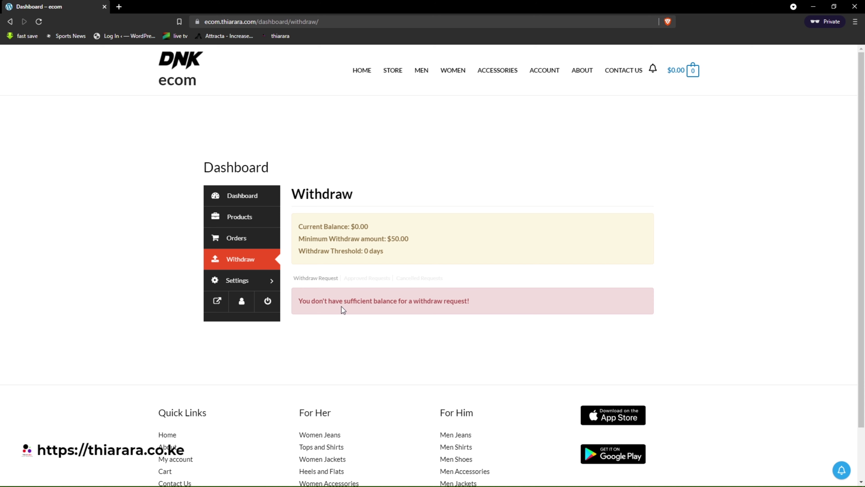
Turn on 'Show store opening closing time widget' in the vendor store settings
left_click(238, 284)
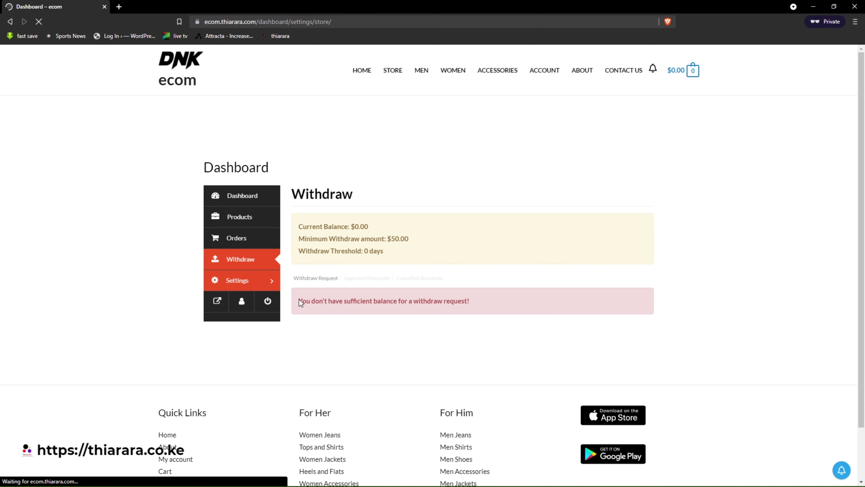
scroll(477, 305, "down", 2)
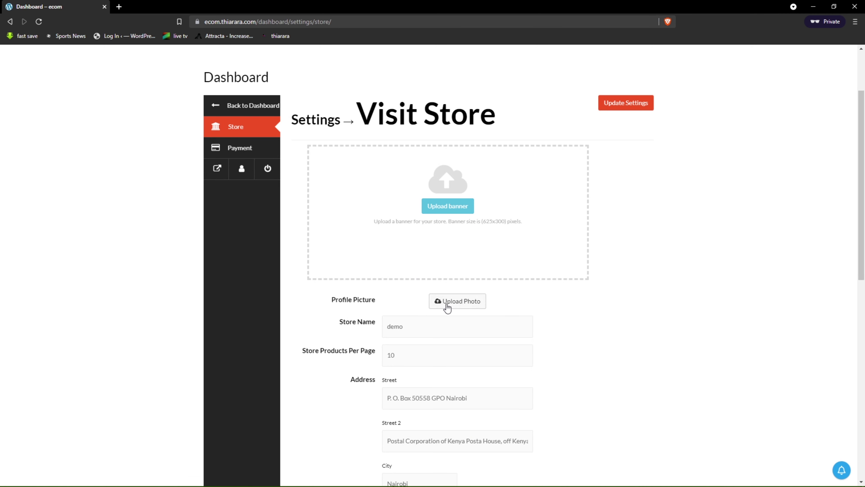
scroll(383, 321, "down", 2)
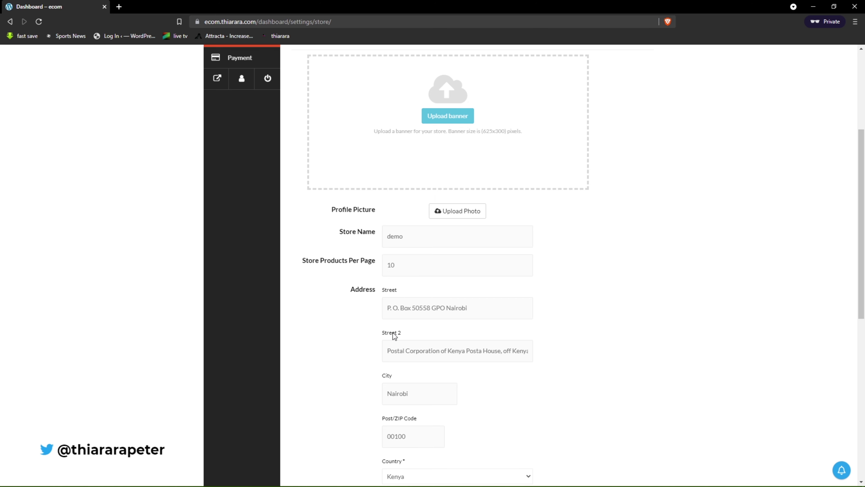
scroll(394, 340, "down", 5)
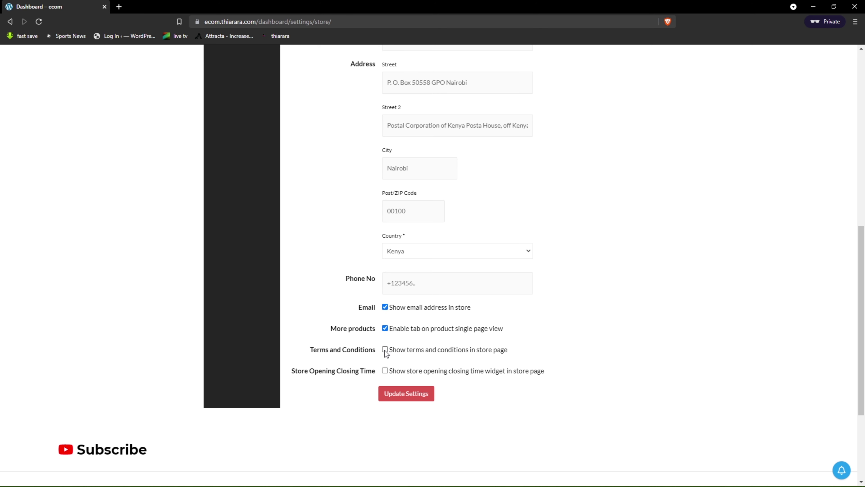
left_click(384, 370)
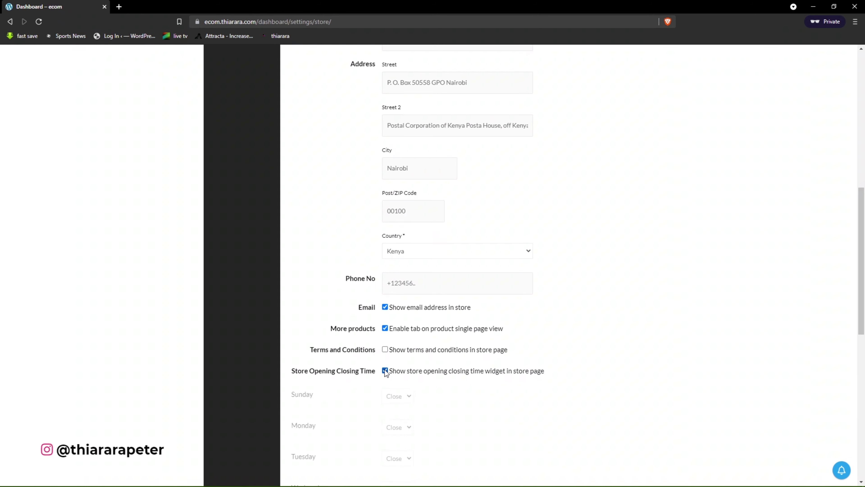
scroll(385, 365, "down", 2)
scroll(387, 360, "down", 6)
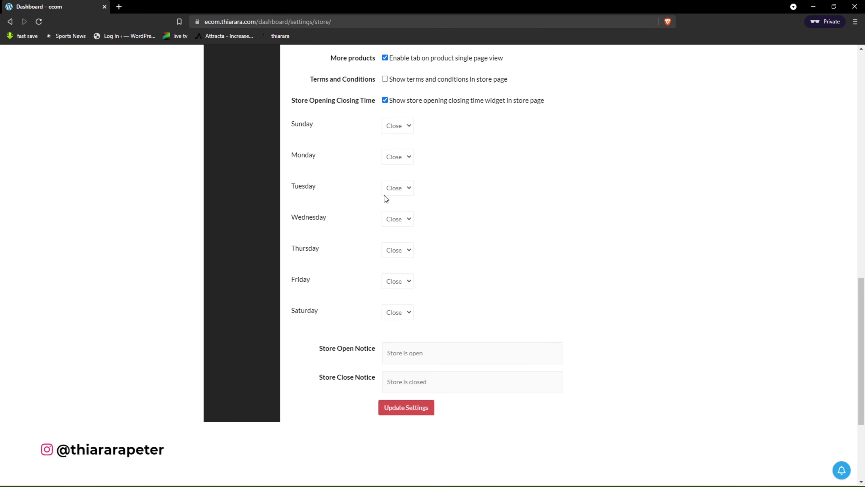
left_click(426, 354)
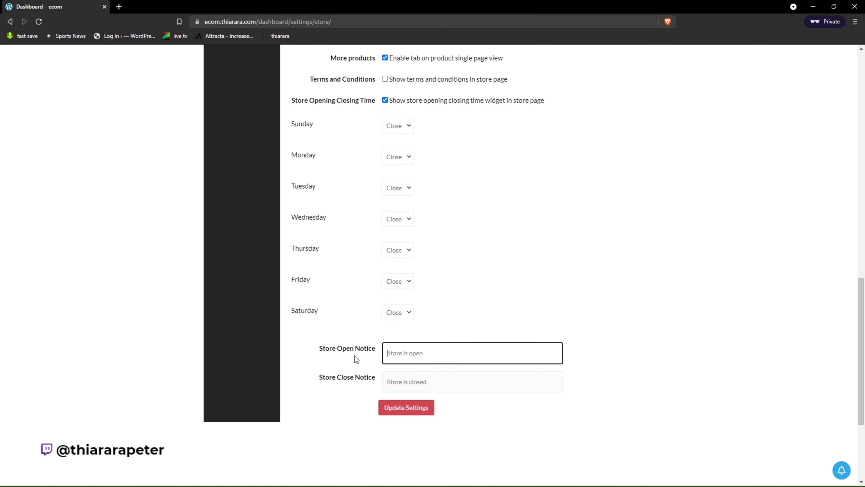
left_click(322, 353)
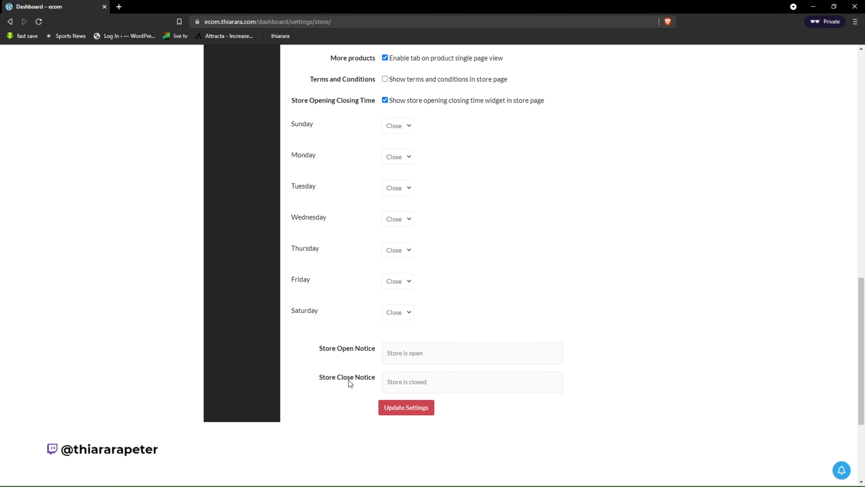
Go to the vendor Payment Settings page with the PayPal and Bank Transfer fields
scroll(365, 377, "up", 5)
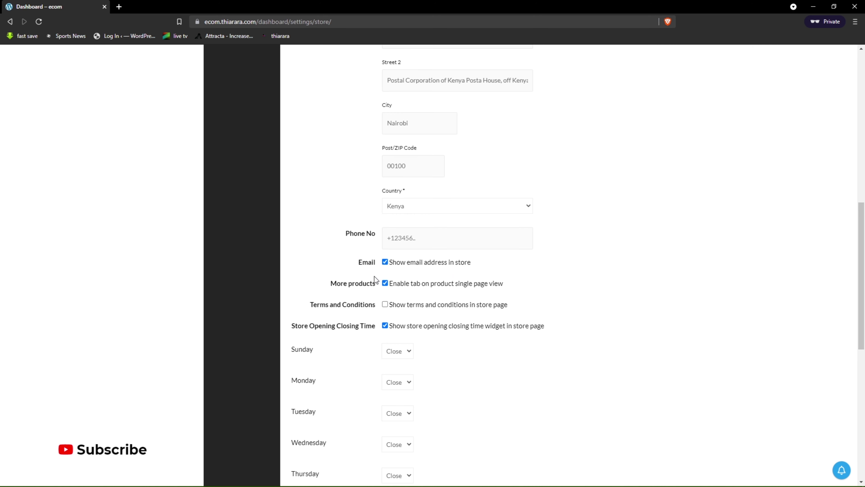
scroll(350, 312, "up", 1)
scroll(348, 311, "up", 10)
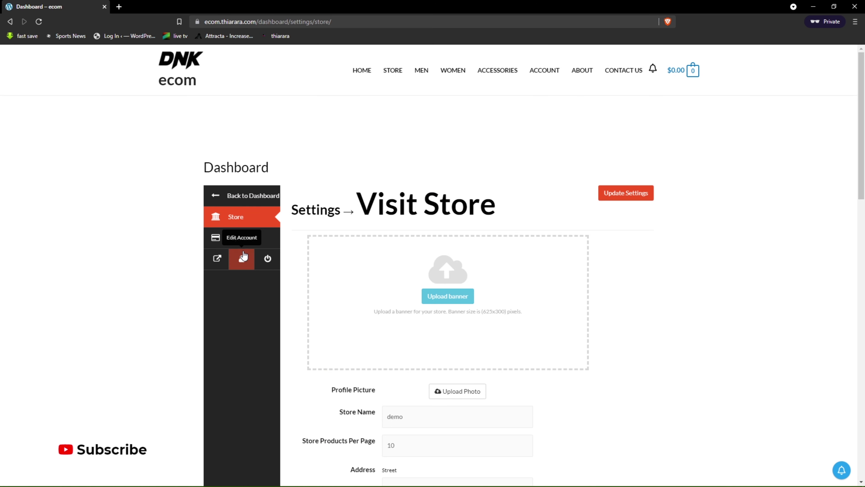
left_click(244, 240)
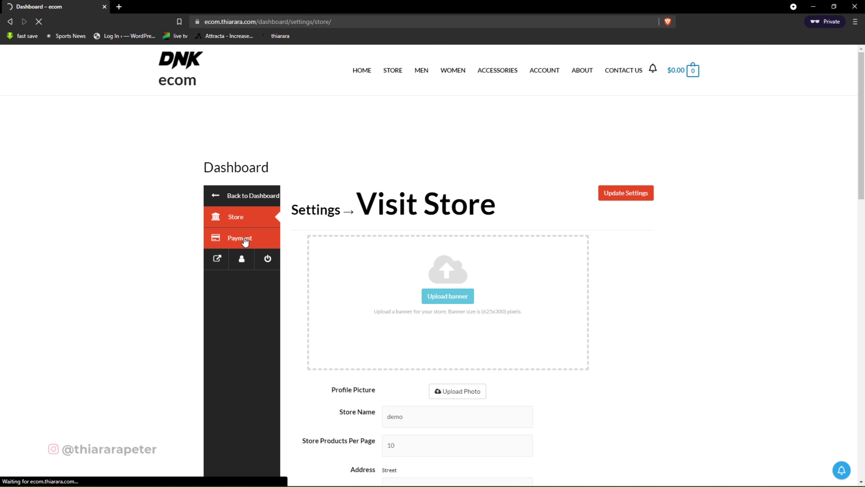
scroll(327, 269, "down", 3)
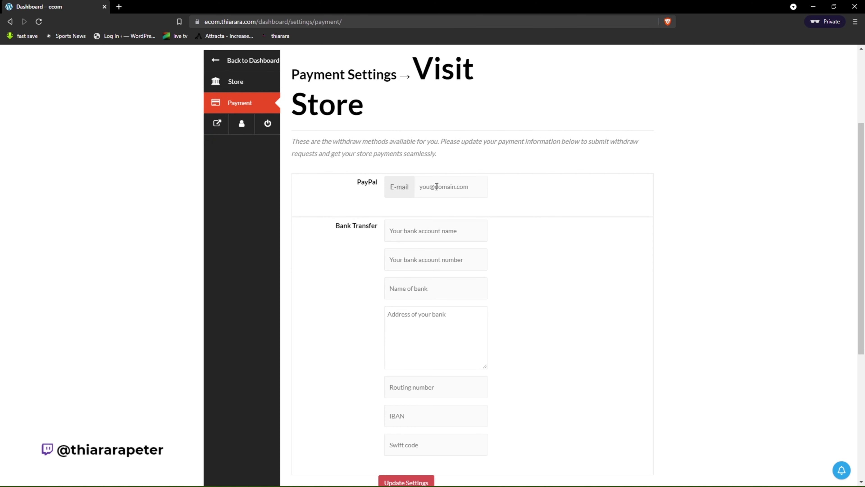
left_click(473, 186)
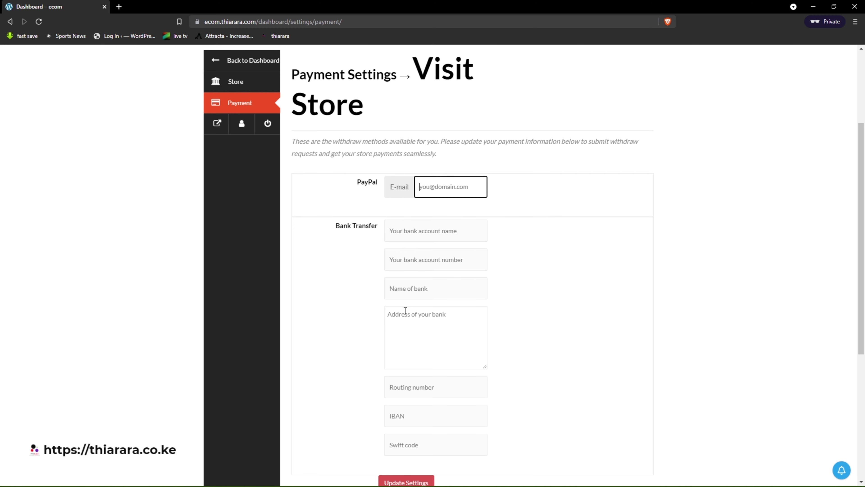
scroll(386, 327, "down", 4)
scroll(357, 286, "up", 6)
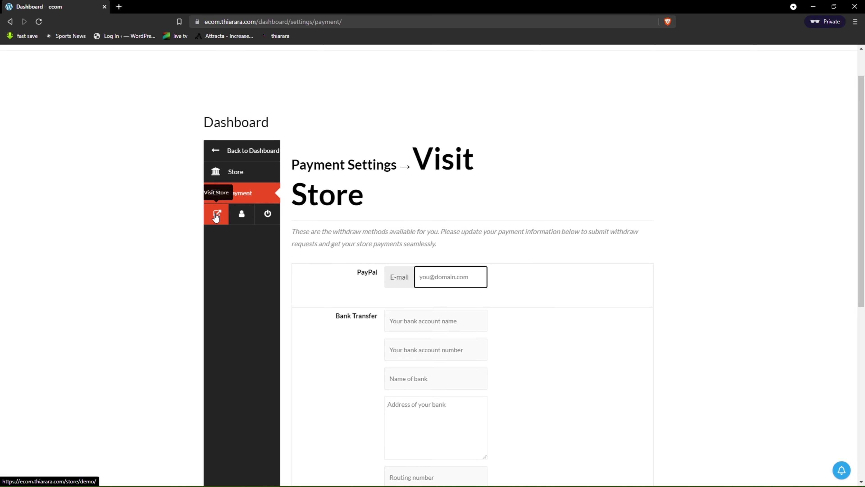
Browse the demo vendor's public store in a new tab, then return to the dashboard's Payment Settings
right_click(217, 215)
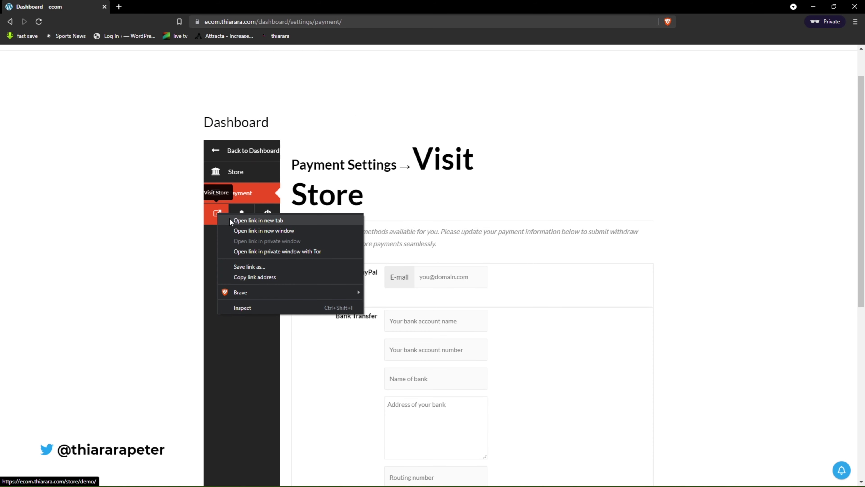
left_click(258, 220)
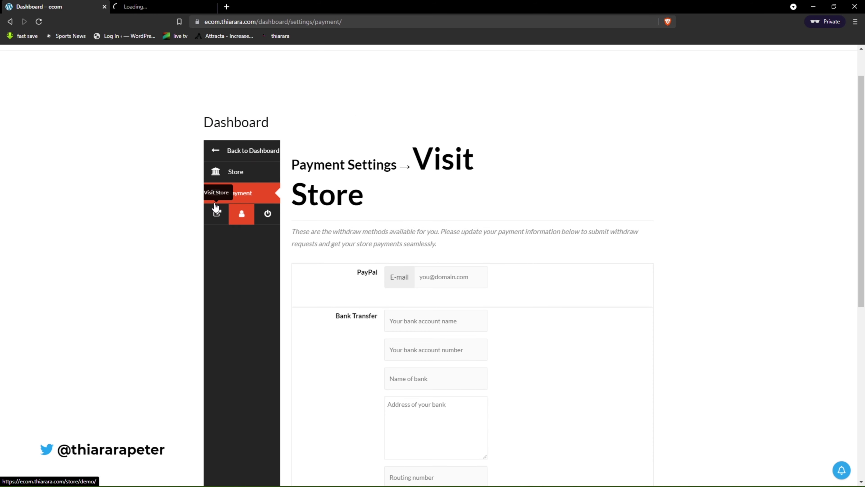
left_click(144, 7)
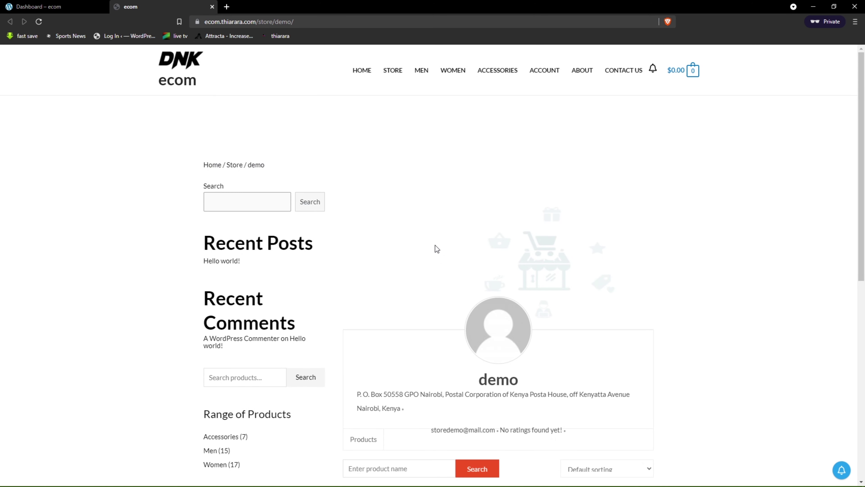
scroll(392, 196, "down", 3)
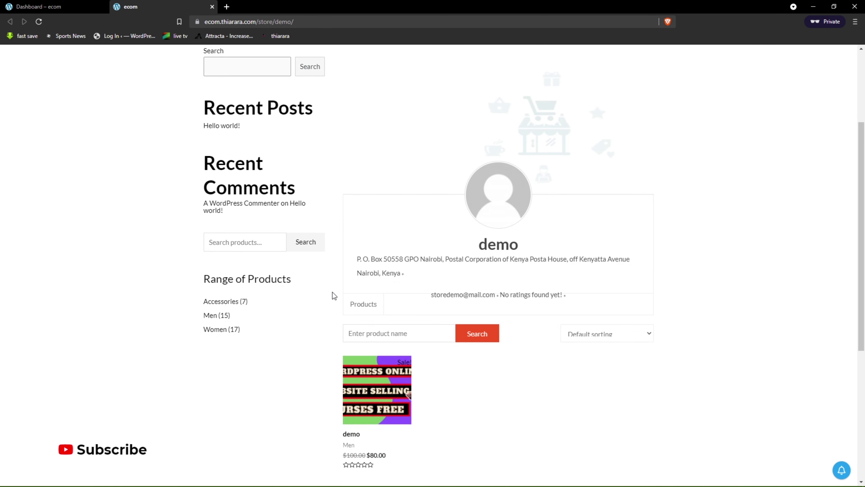
scroll(425, 322, "down", 2)
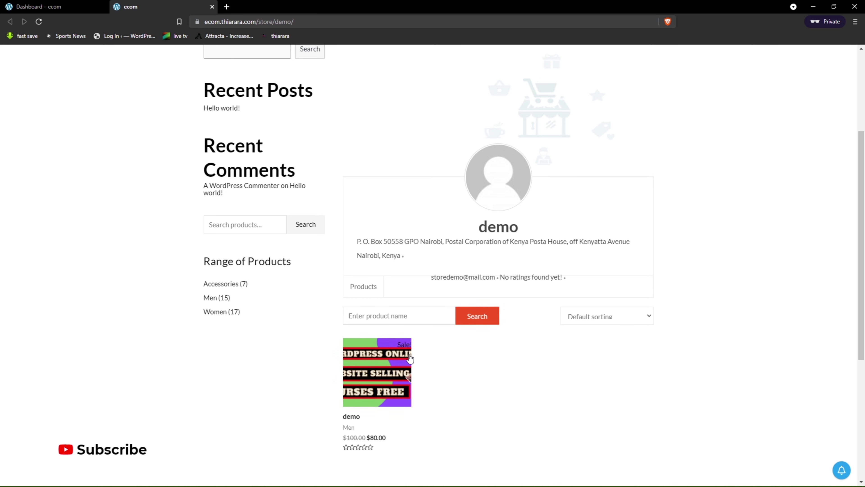
scroll(457, 99, "up", 3)
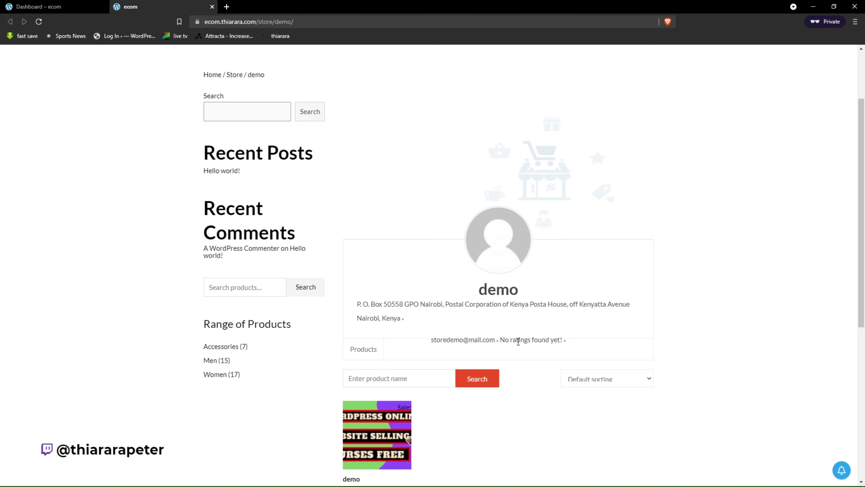
scroll(335, 395, "down", 4)
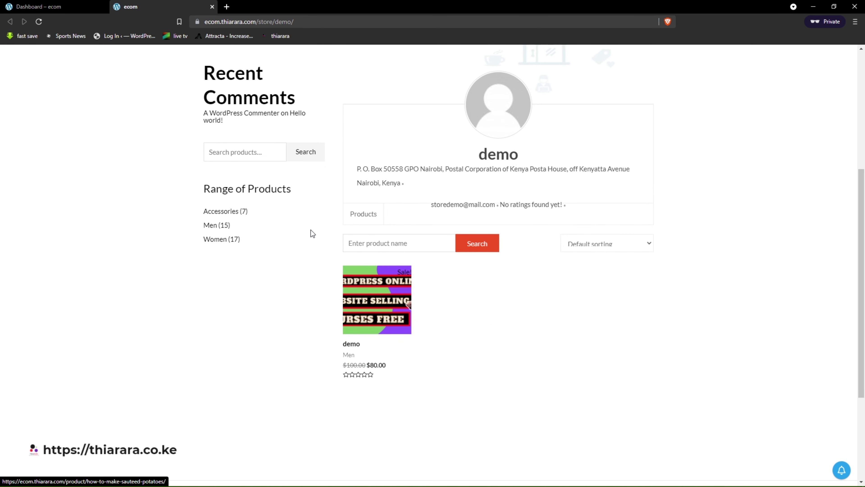
left_click(41, 5)
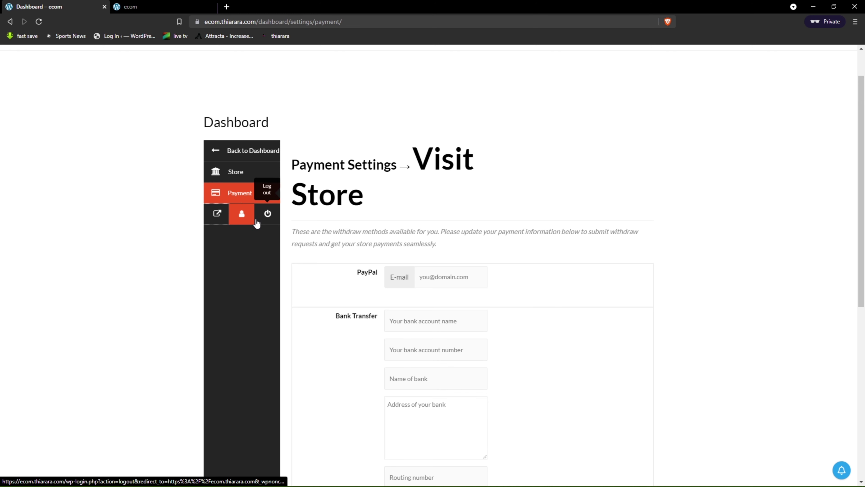
Log out of the vendor dashboard and switch to the dokan.thiarara.com homepage tab
left_click(267, 216)
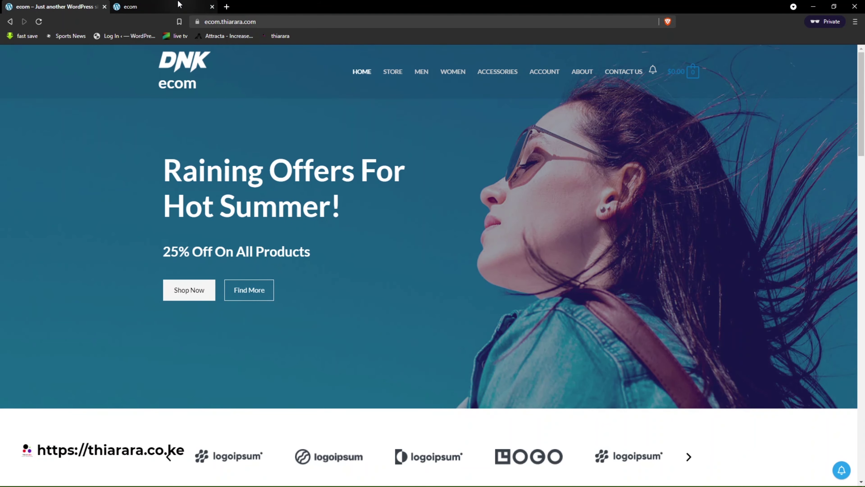
left_click(165, 5)
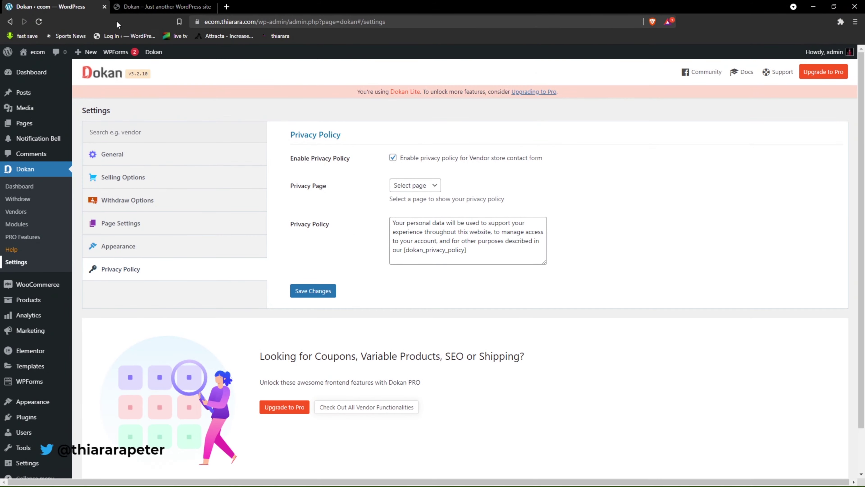
left_click(129, 7)
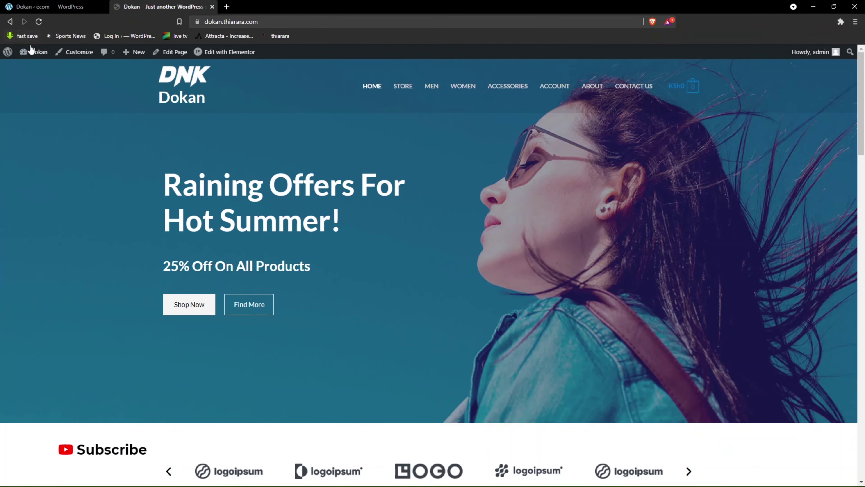
Go from the admin dashboard through Installed Plugins to the Add Plugins page
mouse_move(30, 57)
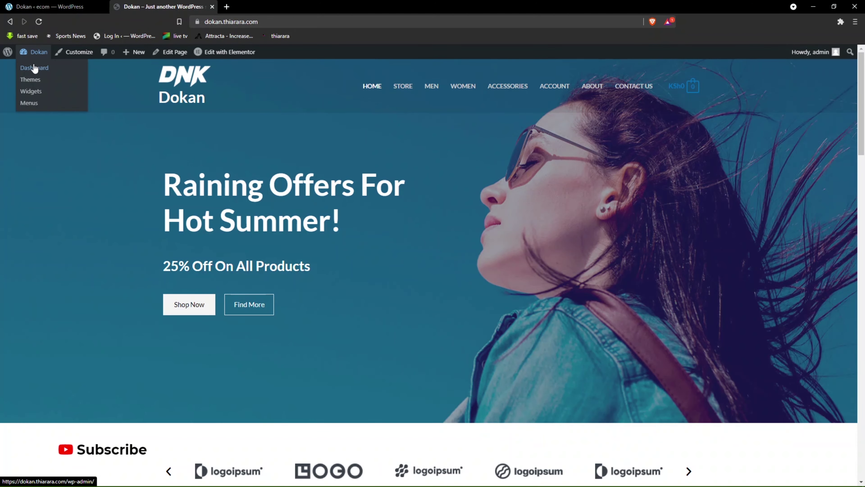
left_click(35, 69)
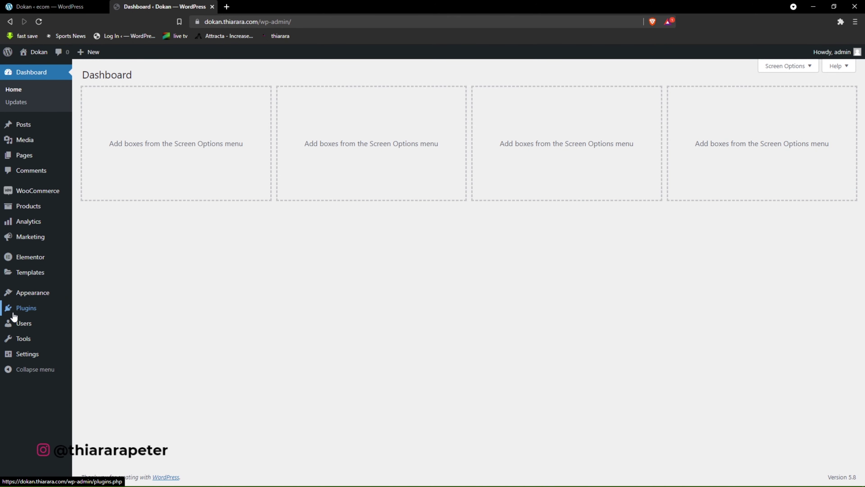
mouse_move(21, 312)
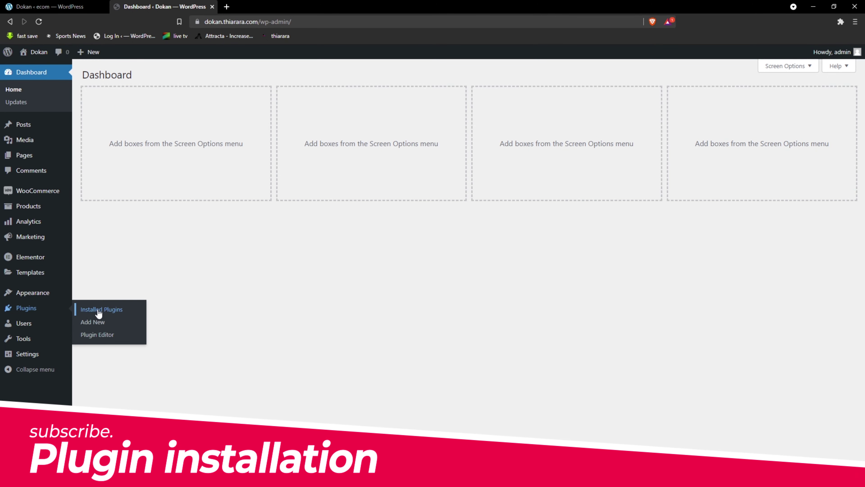
left_click(87, 309)
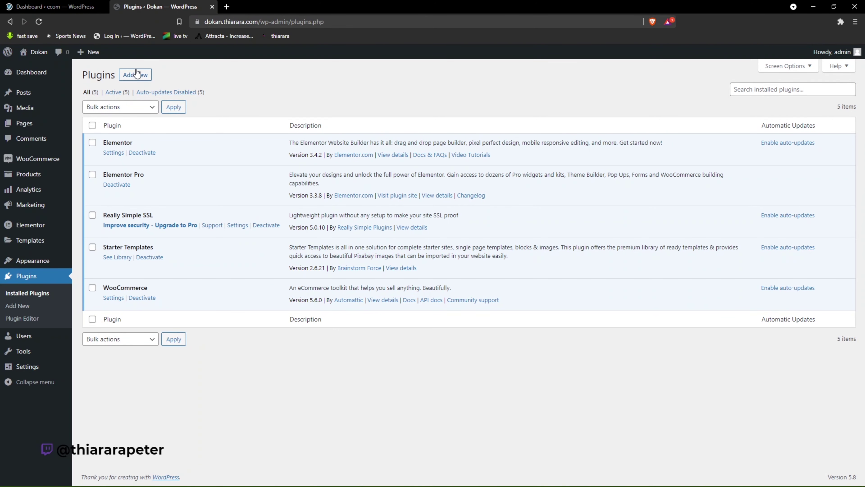
left_click(130, 75)
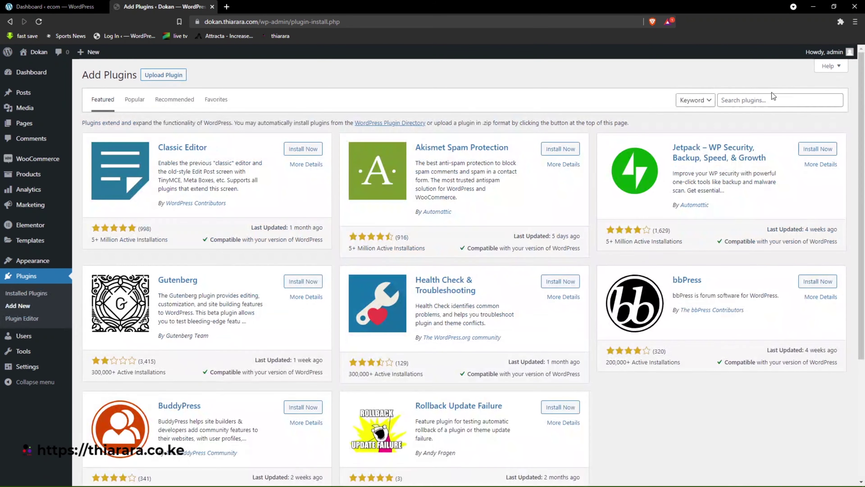
Search plugins for 'dokan', review the weDevs card's 60,000+ installs, and install Dokan
left_click(772, 99)
type("d")
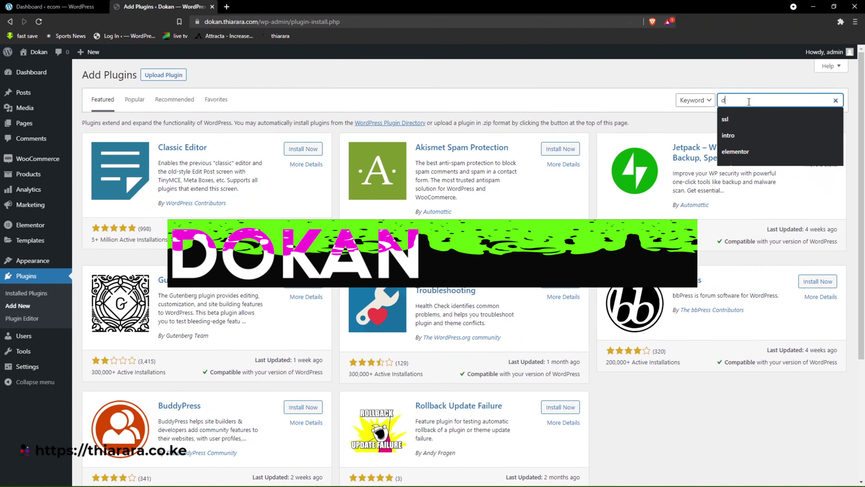
type("okan")
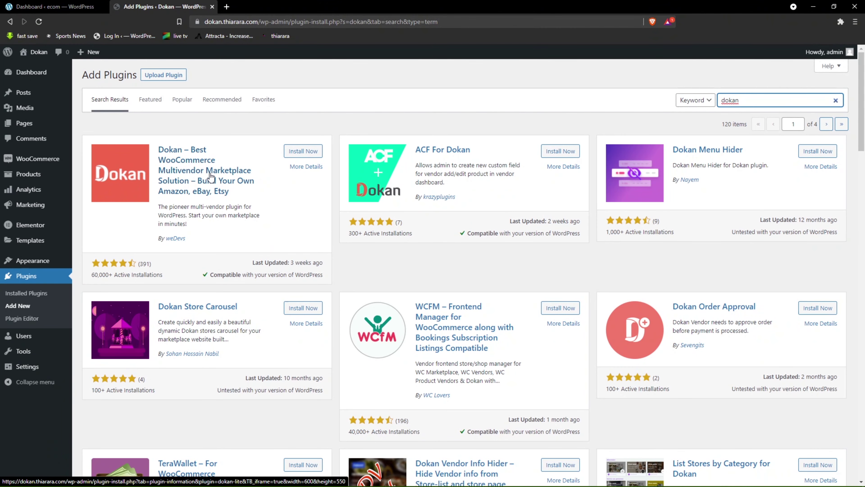
left_click_drag(192, 242, 164, 249)
left_click(207, 239)
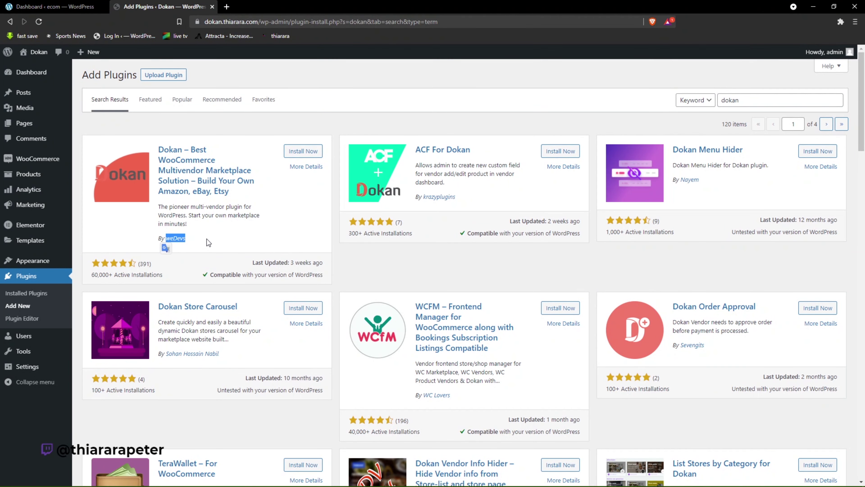
left_click_drag(92, 276, 157, 272)
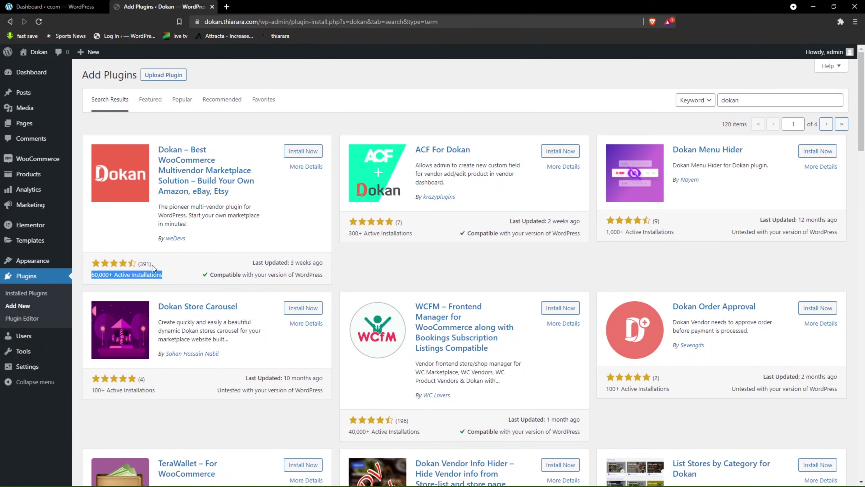
double_click(141, 264)
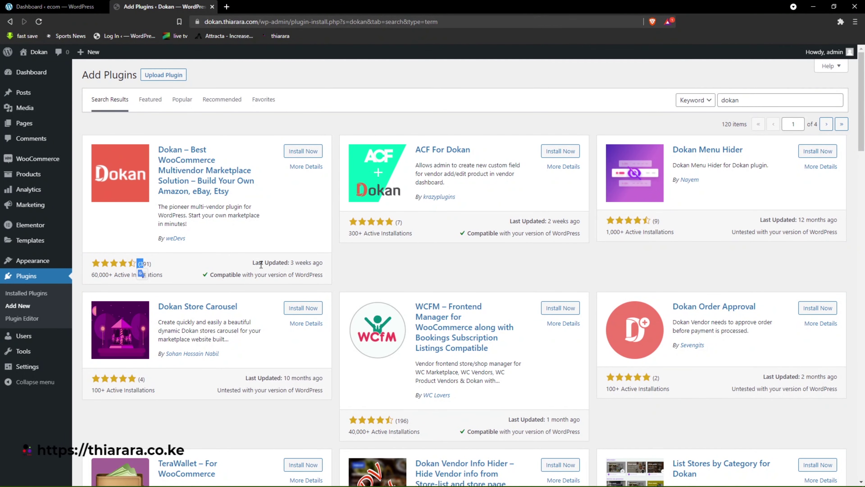
left_click_drag(252, 263, 321, 263)
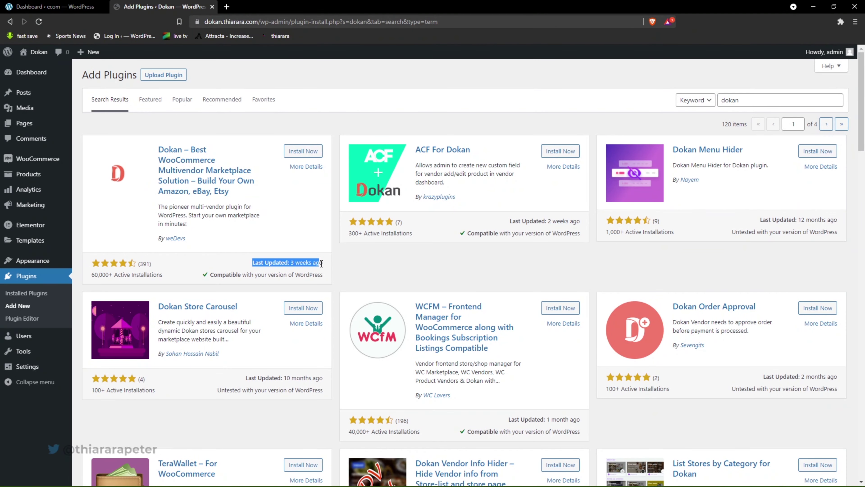
left_click(301, 152)
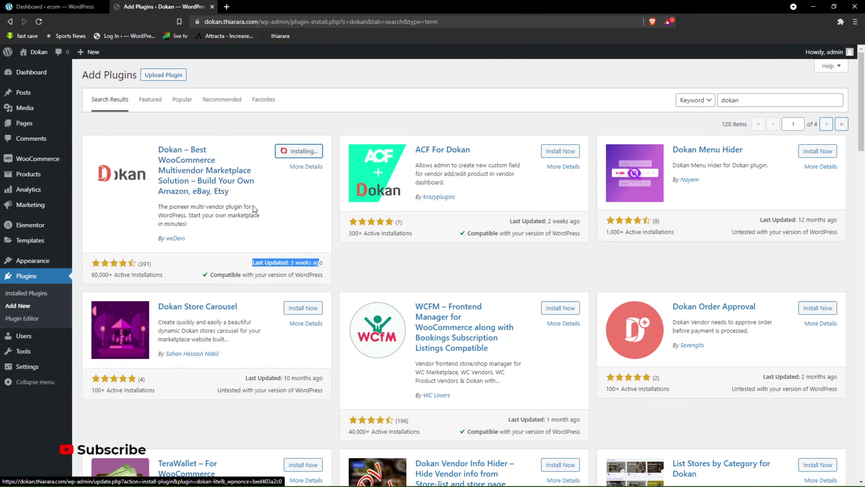
double_click(747, 99)
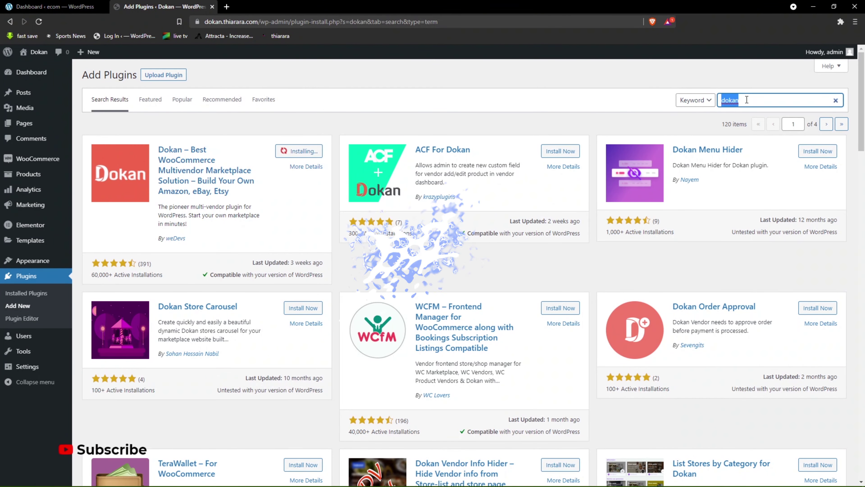
Search for 'Dokan Vendor Info Hider', check its csCode Team author, and install it
type("Dokan Vendor Info Hider")
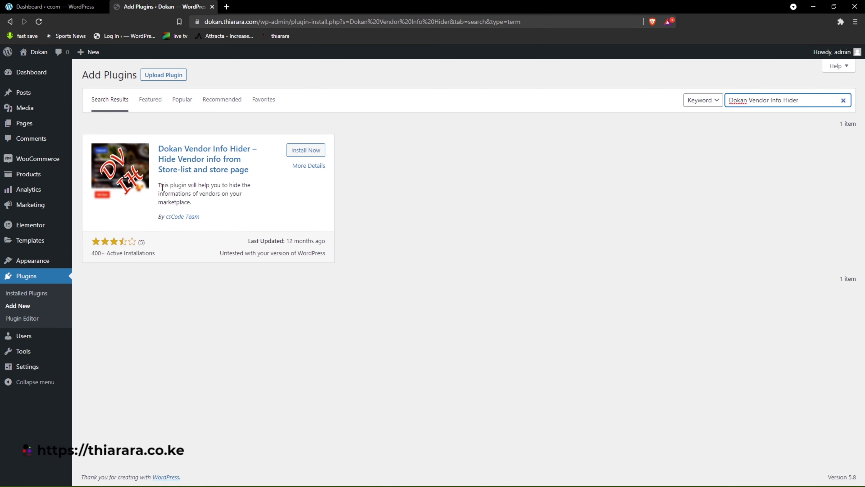
left_click_drag(157, 149, 171, 169)
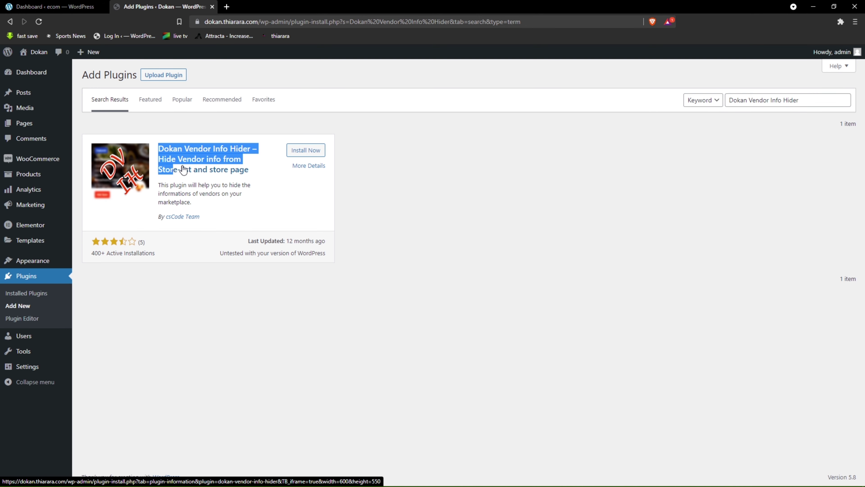
left_click(278, 169)
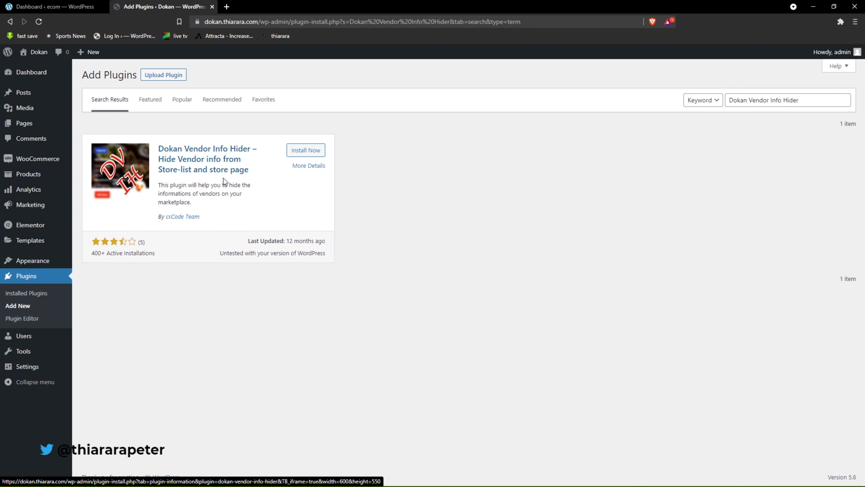
left_click_drag(212, 218, 166, 224)
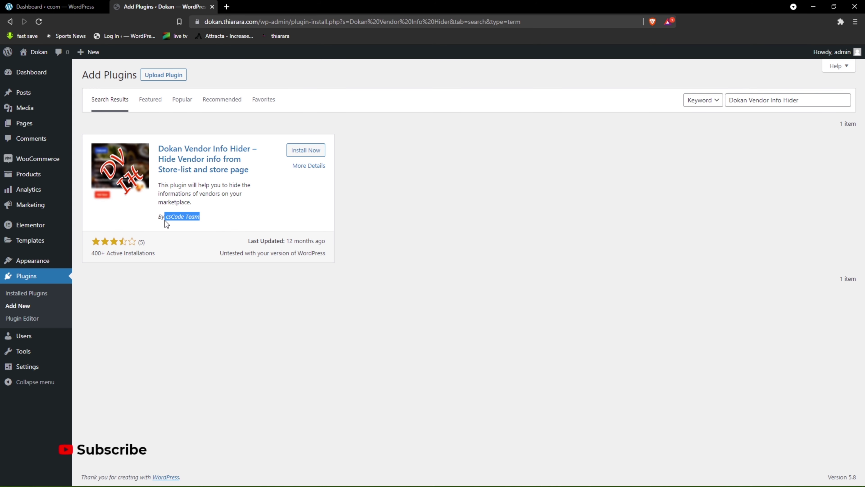
left_click(213, 219)
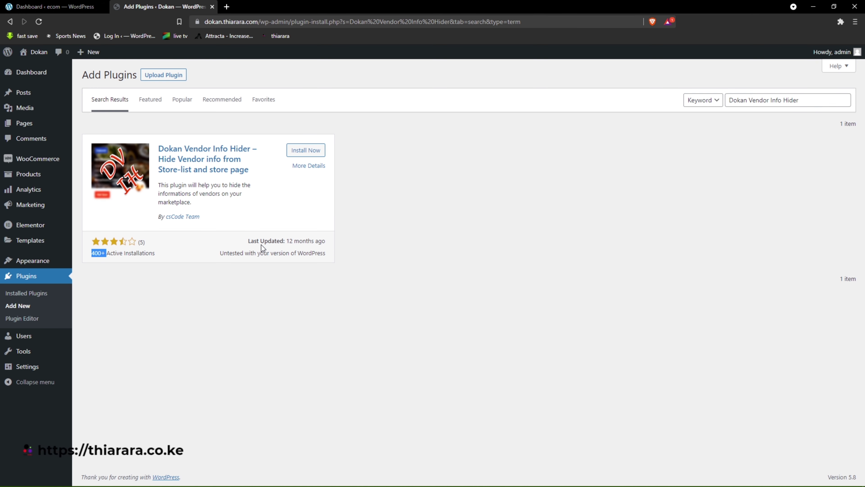
left_click(309, 156)
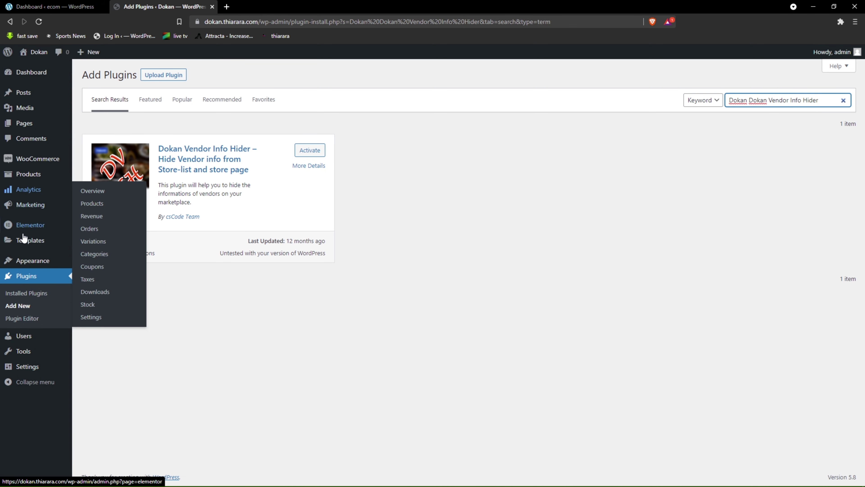
Activate Dokan from the Installed Plugins list to launch the Dokan Setup Wizard
left_click(27, 295)
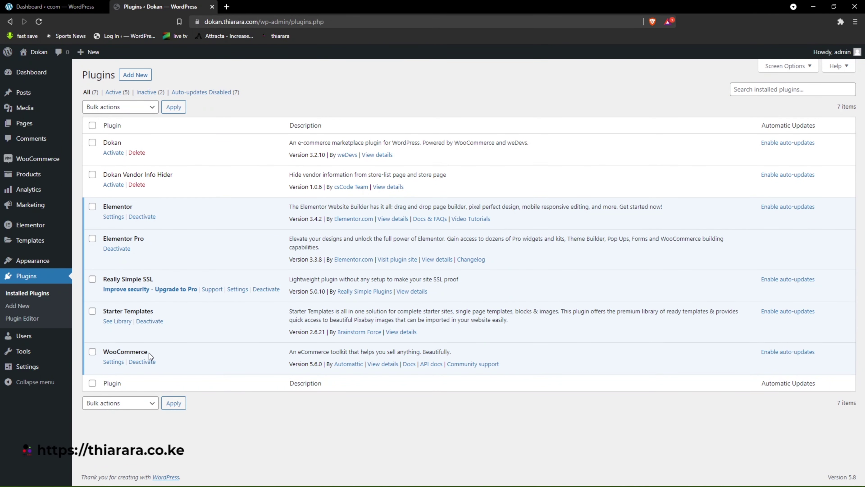
left_click(111, 153)
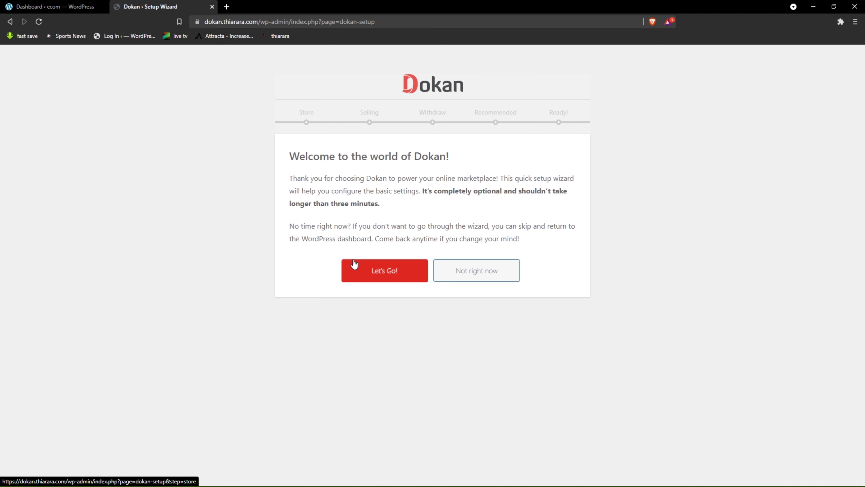
Start the wizard, keep the vendor store URL as 'store', and view Shipping Fee Recipient options
left_click(380, 277)
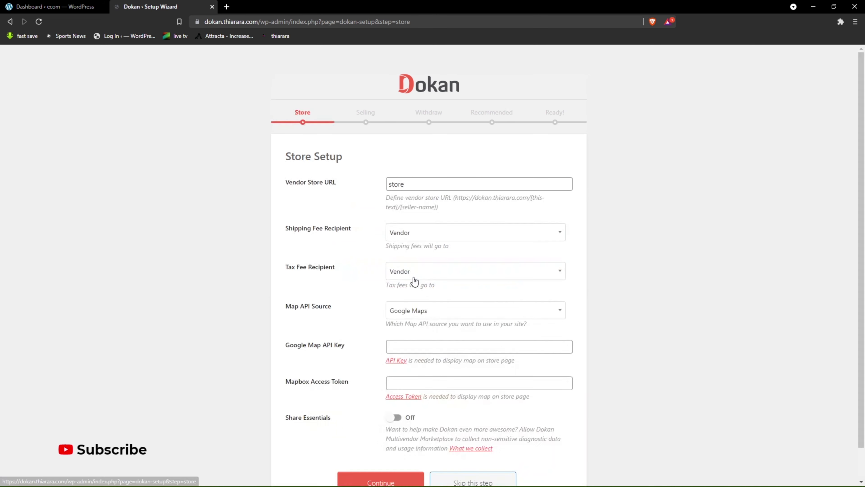
left_click_drag(340, 184, 283, 184)
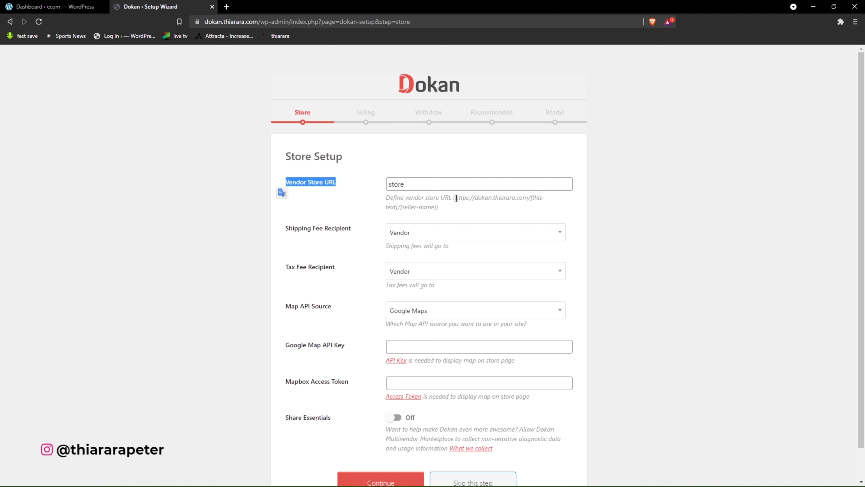
left_click_drag(457, 198, 527, 200)
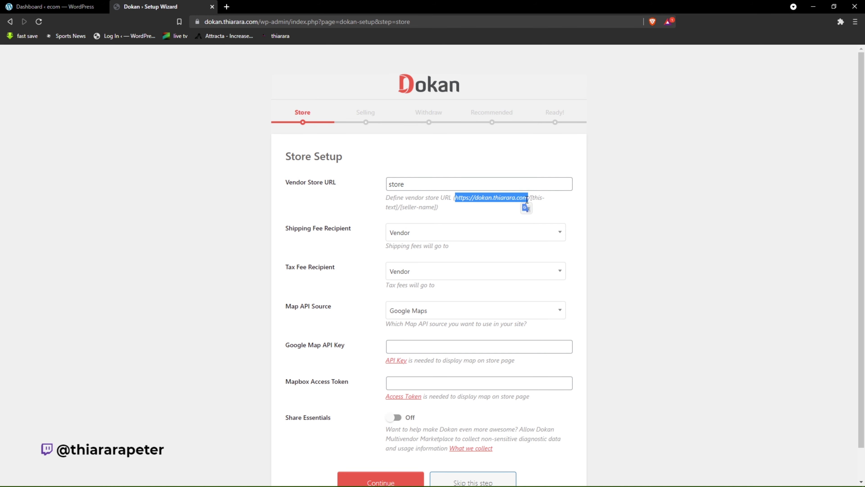
left_click(542, 198)
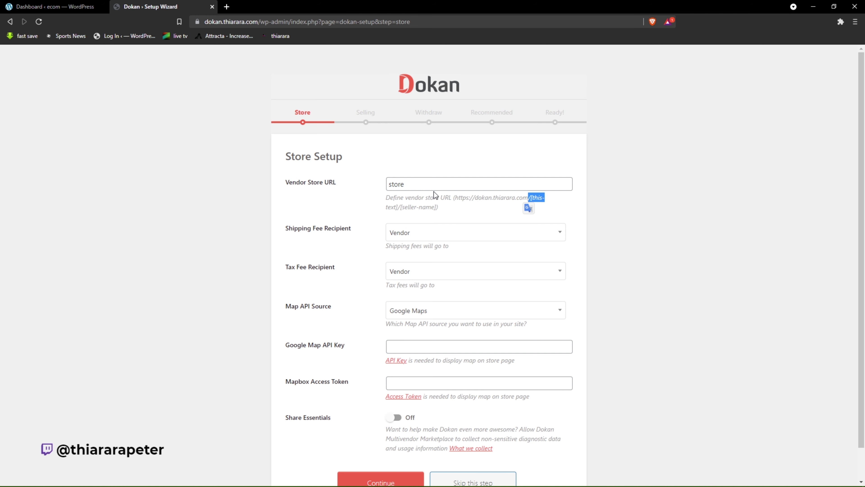
double_click(387, 183)
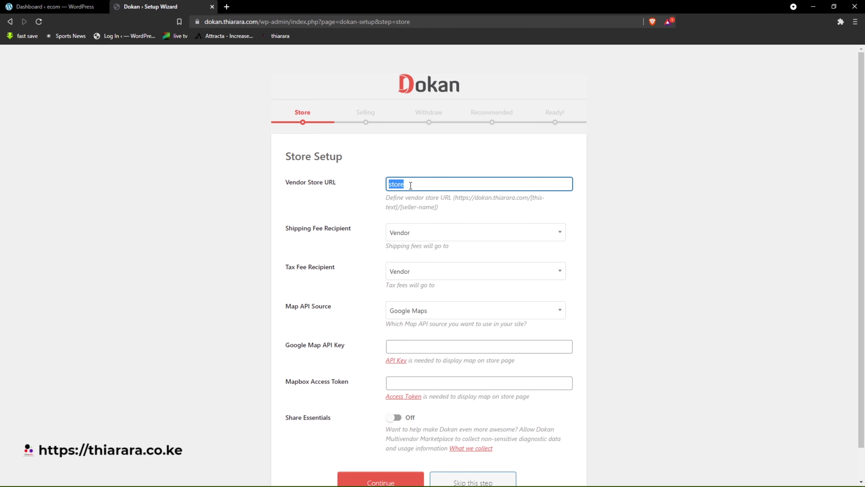
left_click(410, 186)
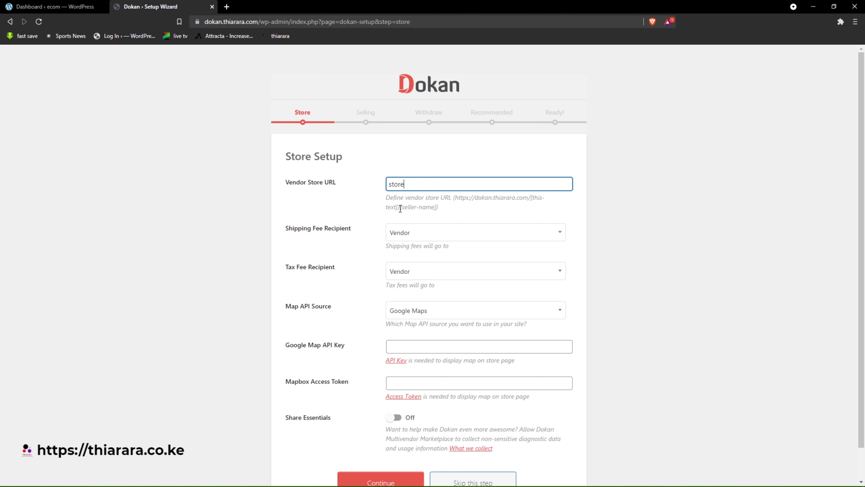
left_click_drag(400, 207, 440, 210)
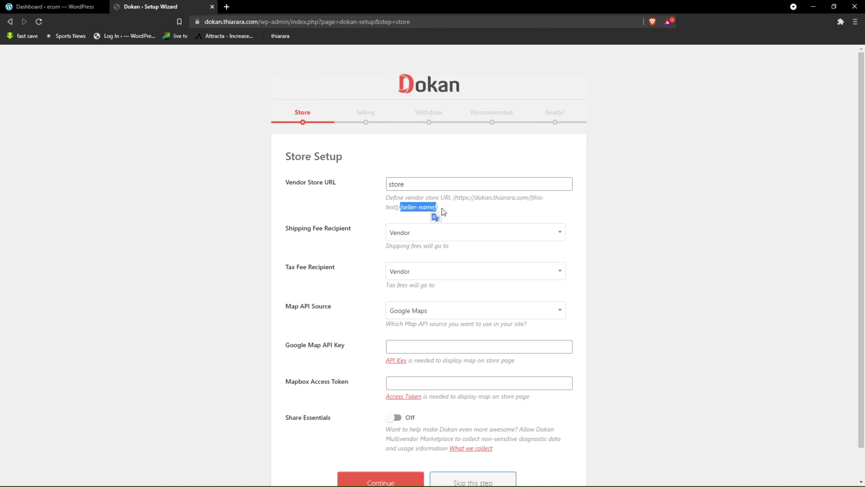
double_click(397, 184)
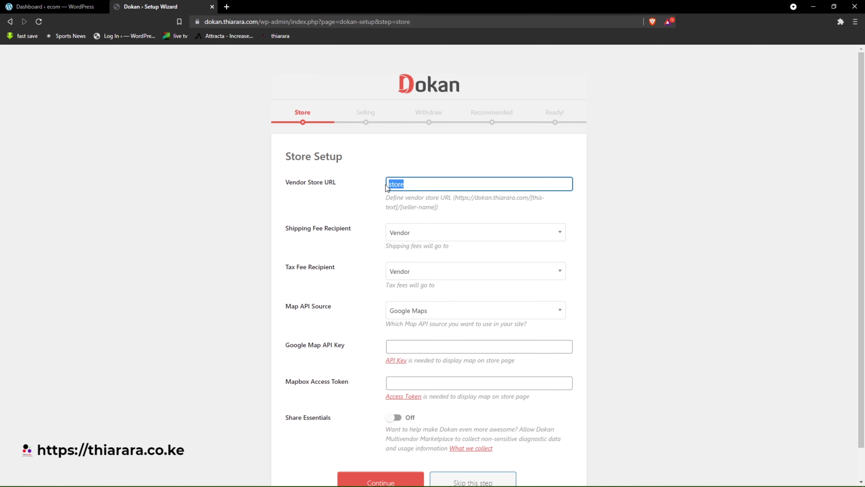
left_click(350, 190)
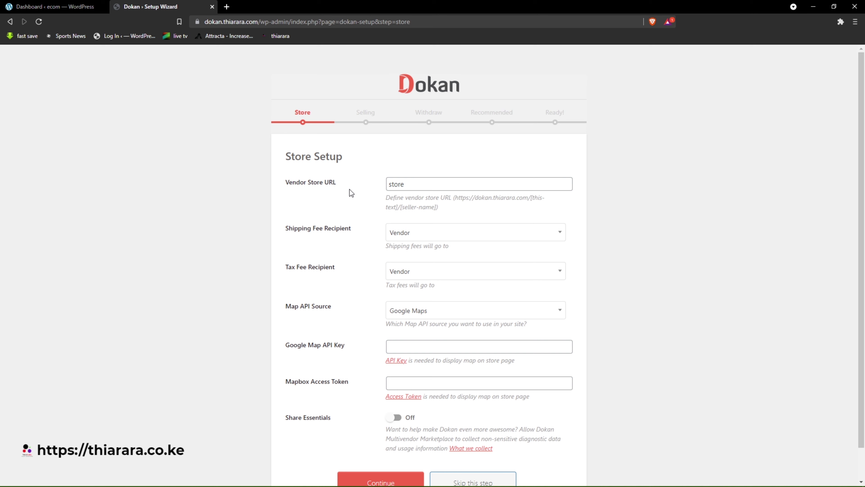
left_click_drag(284, 228, 343, 237)
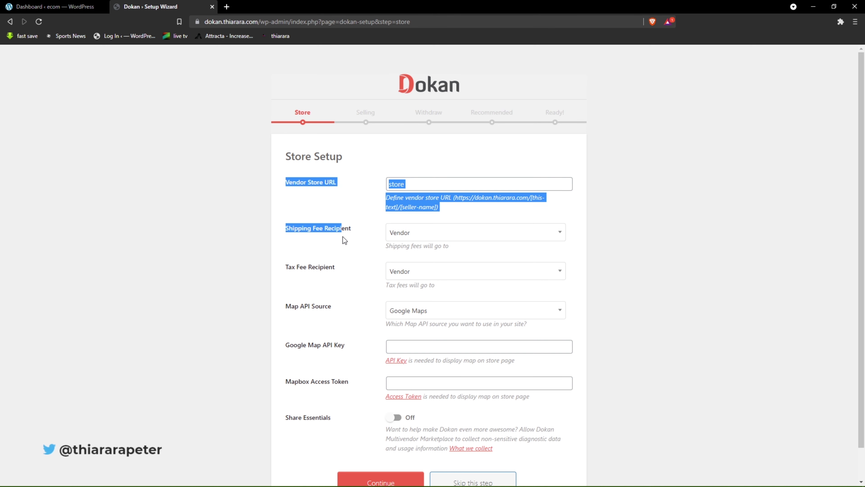
left_click(334, 250)
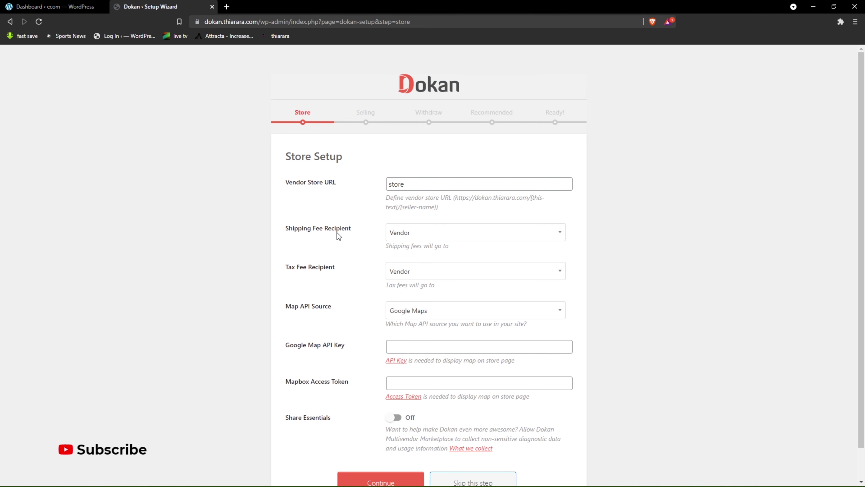
left_click(400, 236)
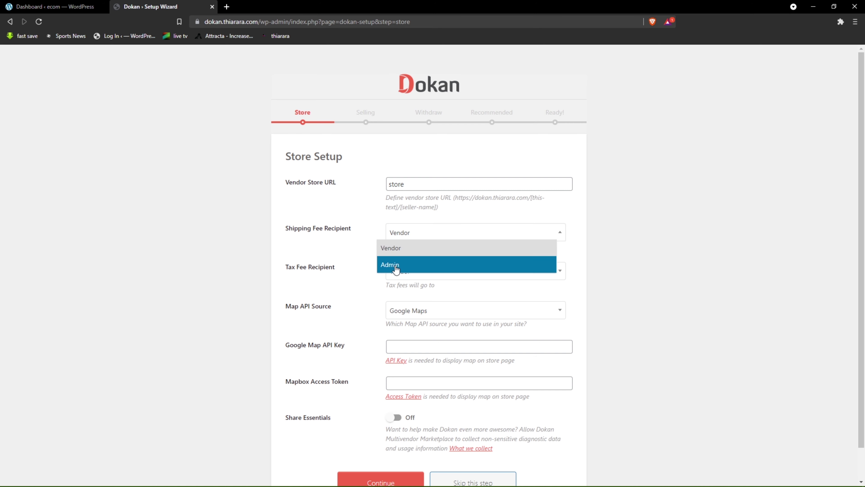
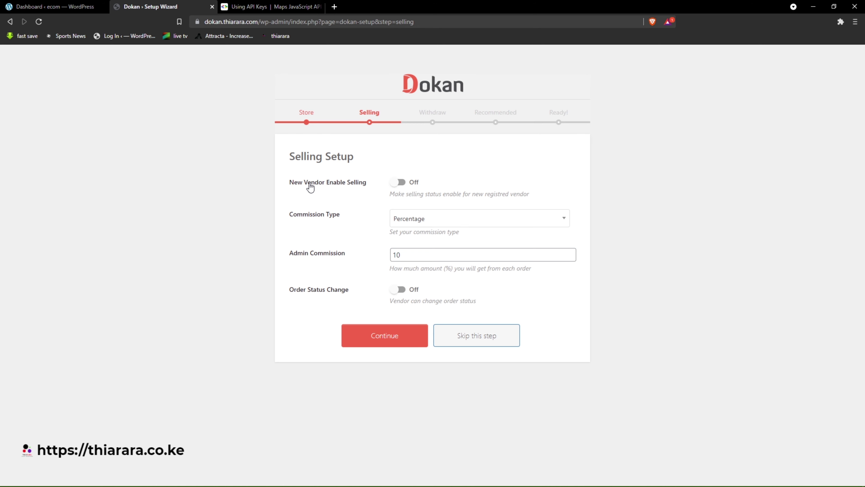
left_click_drag(359, 159, 290, 161)
left_click(290, 193)
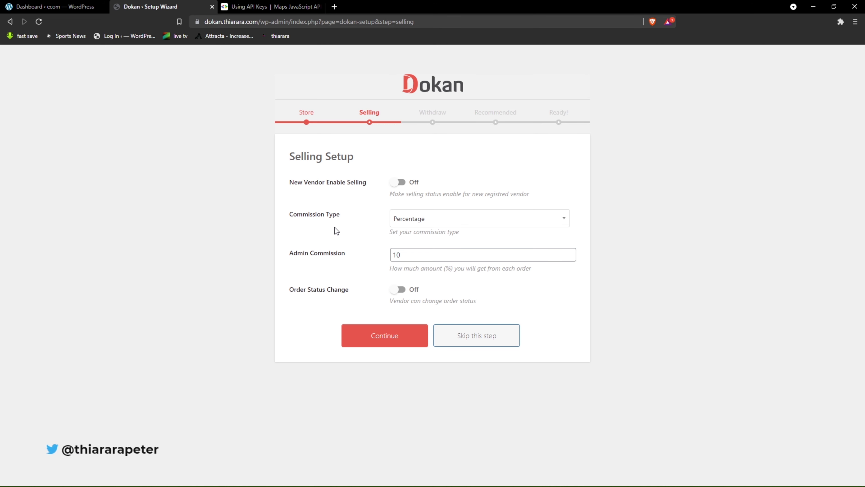
left_click_drag(351, 214, 287, 214)
left_click(296, 231)
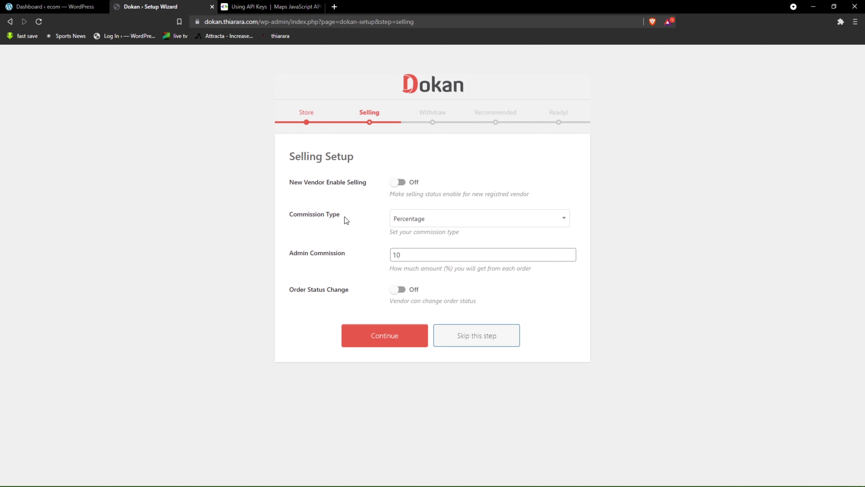
left_click(420, 222)
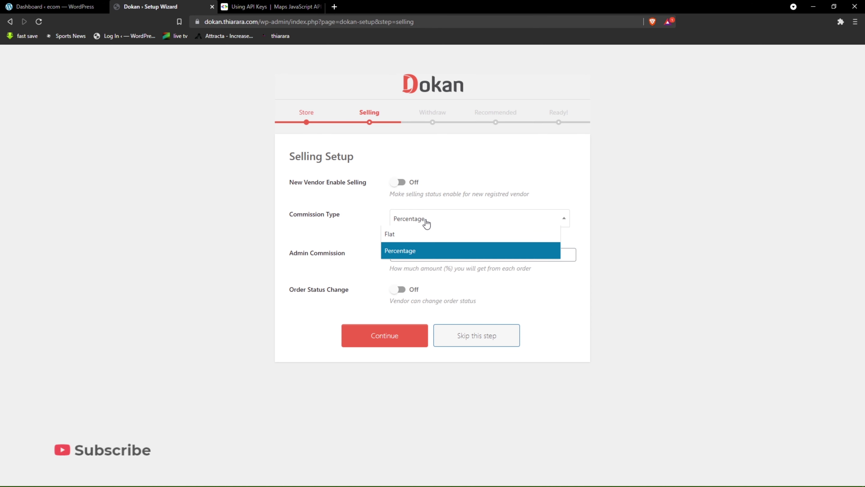
left_click(391, 237)
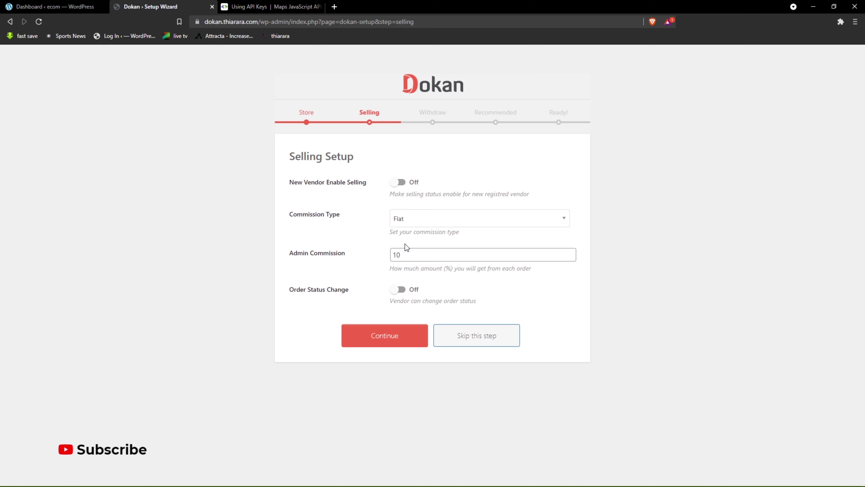
double_click(407, 254)
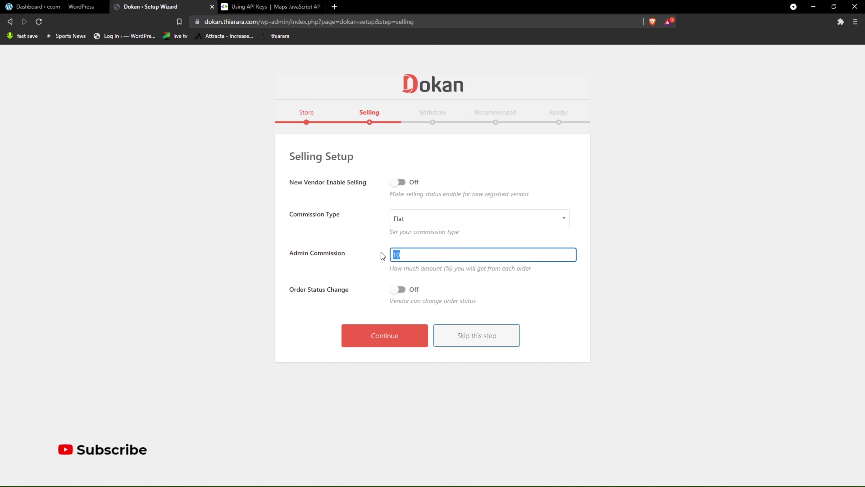
left_click(405, 256)
left_click(415, 223)
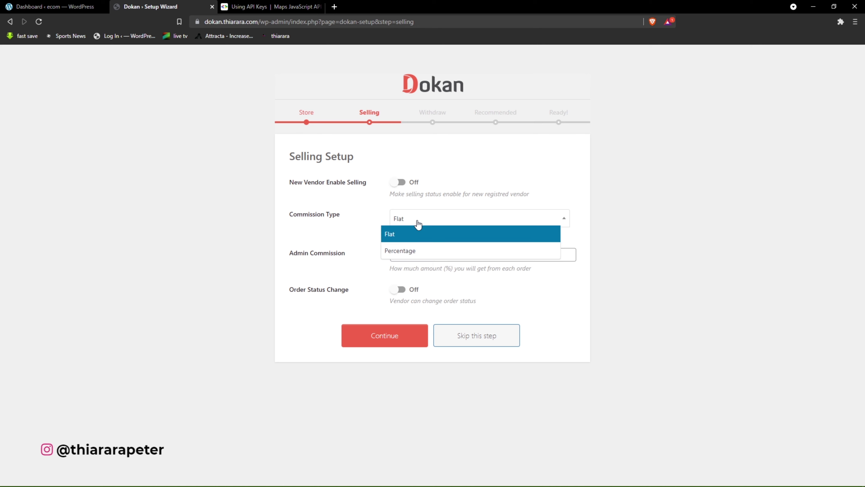
left_click(403, 253)
double_click(397, 255)
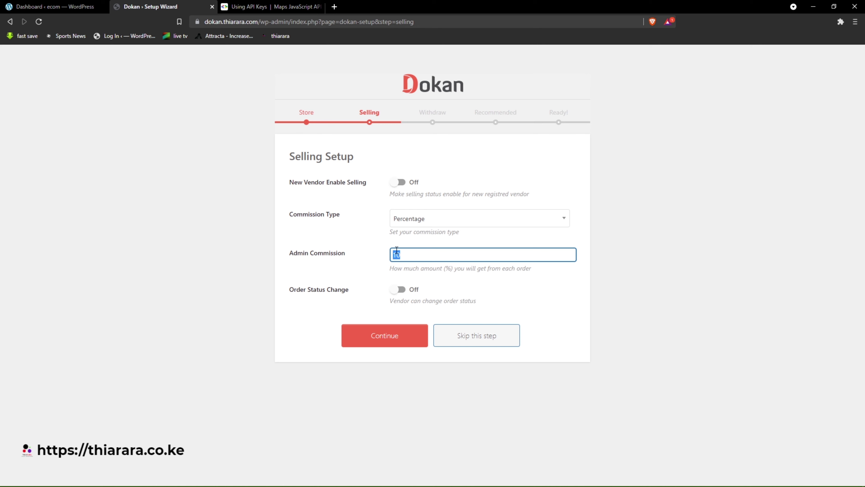
left_click(409, 254)
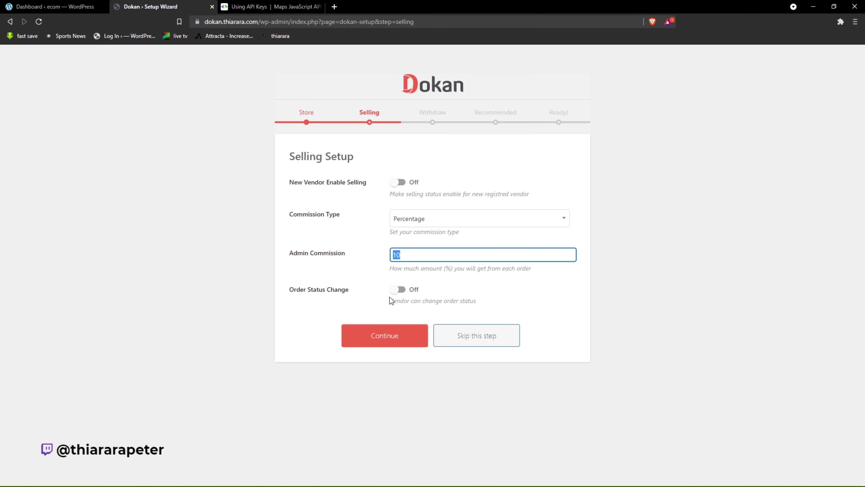
left_click(404, 291)
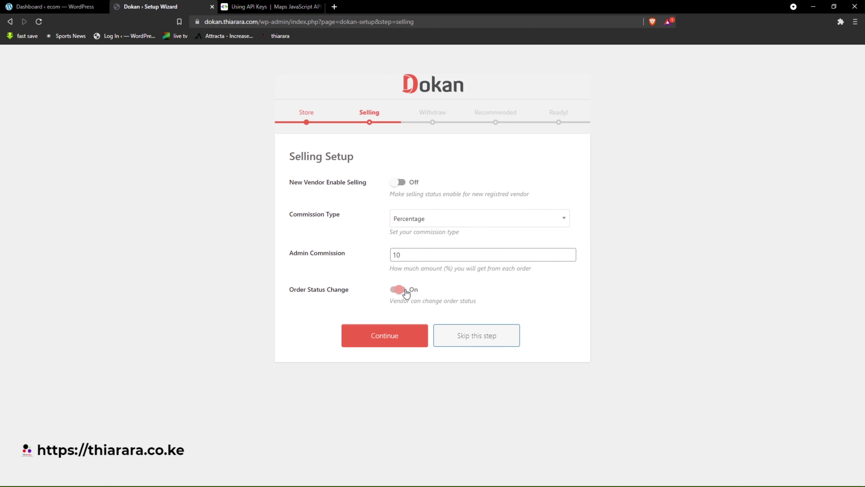
left_click(395, 291)
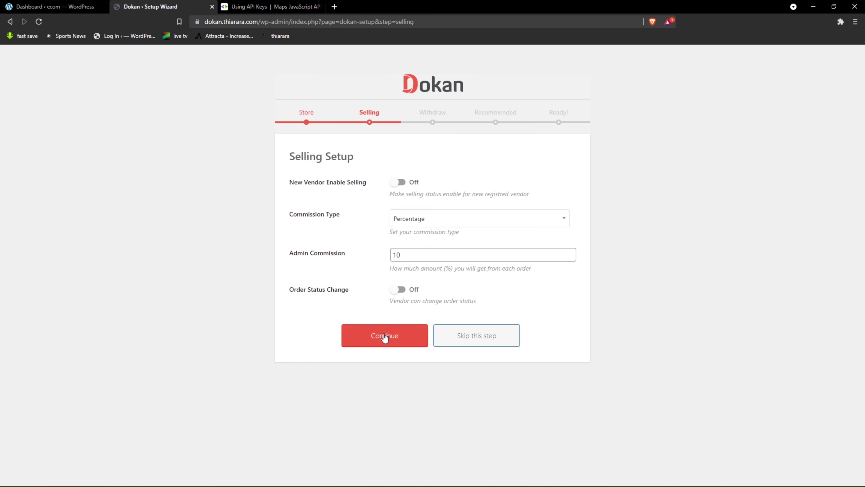
Keep the default selling settings and advance to Withdraw Setup, reviewing its PayPal and Bank Transfer methods
left_click(378, 336)
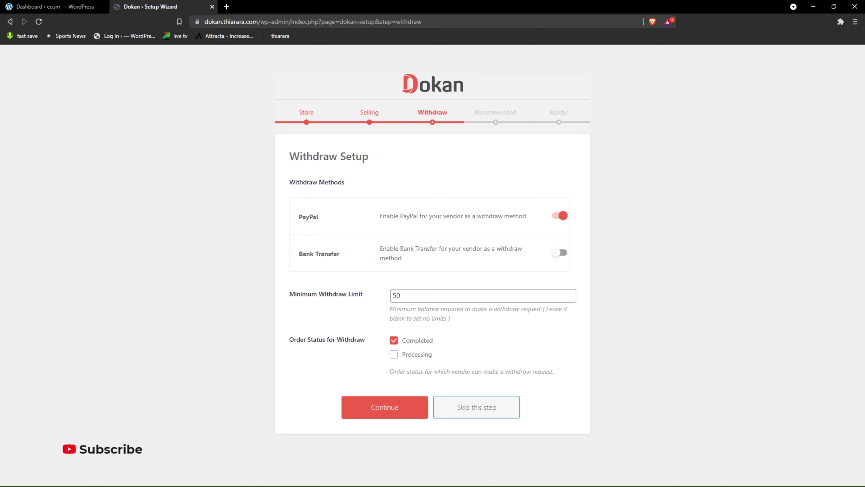
left_click_drag(345, 183, 288, 182)
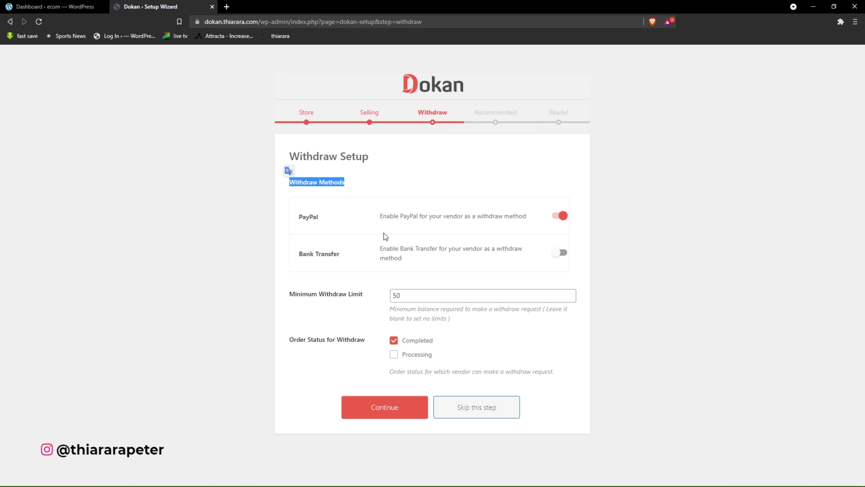
left_click(325, 219)
left_click(344, 256)
left_click_drag(343, 255, 300, 255)
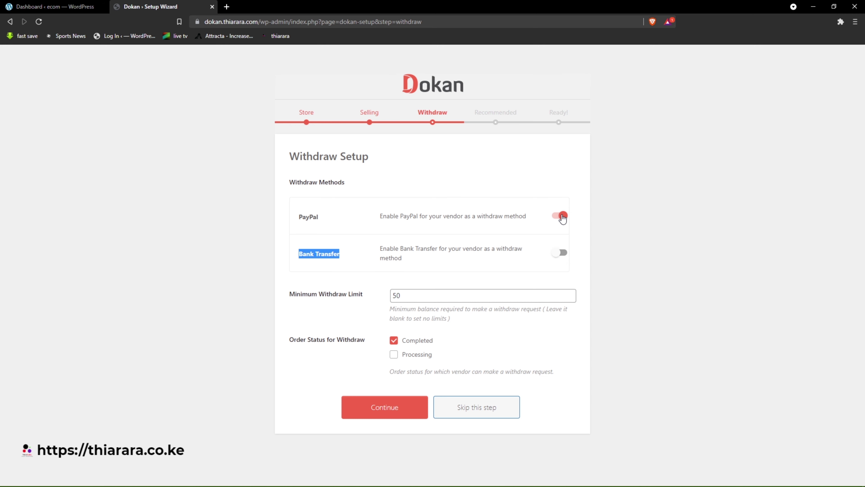
double_click(302, 220)
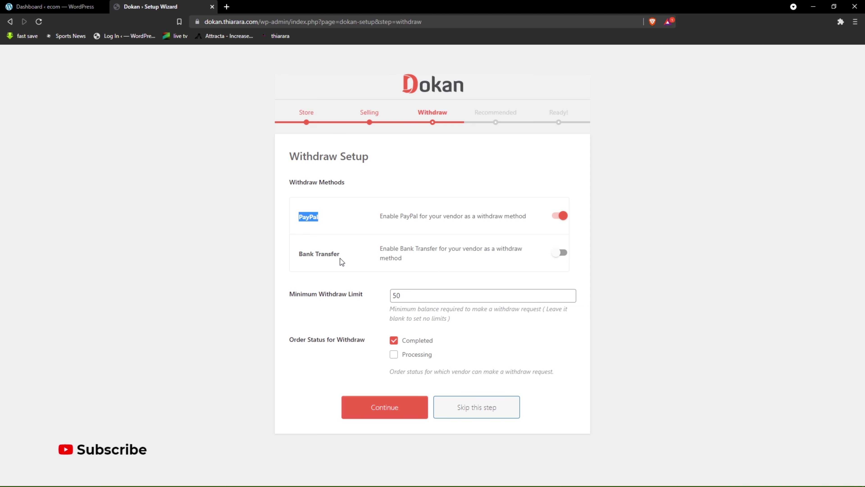
left_click_drag(325, 266, 282, 257)
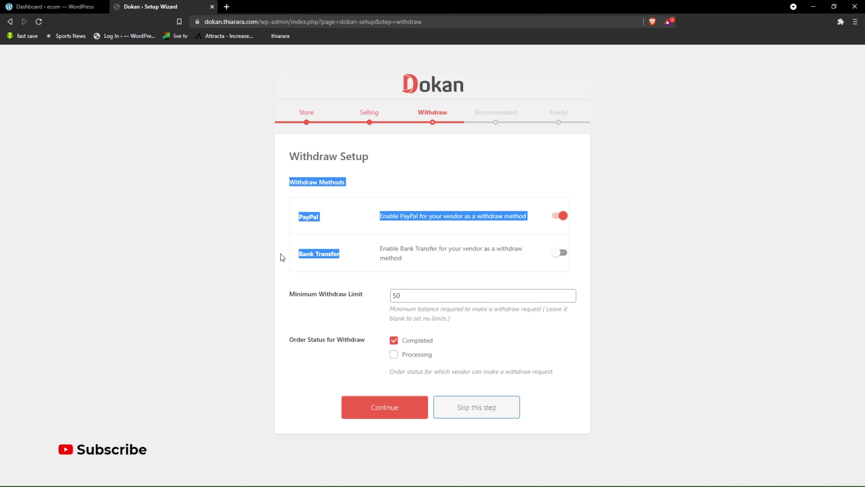
left_click(315, 276)
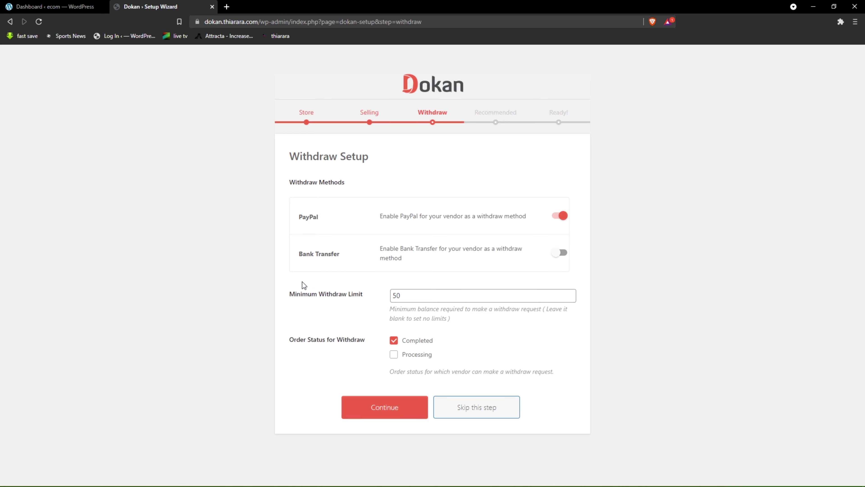
left_click(54, 7)
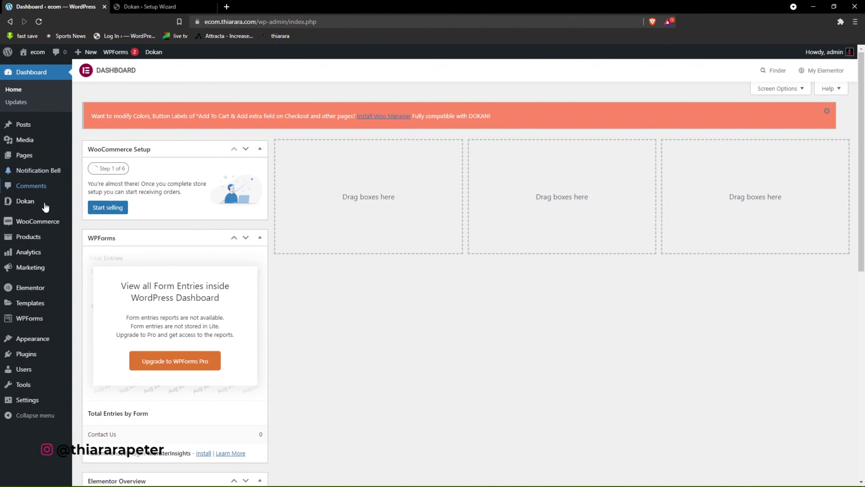
mouse_move(36, 224)
left_click(92, 288)
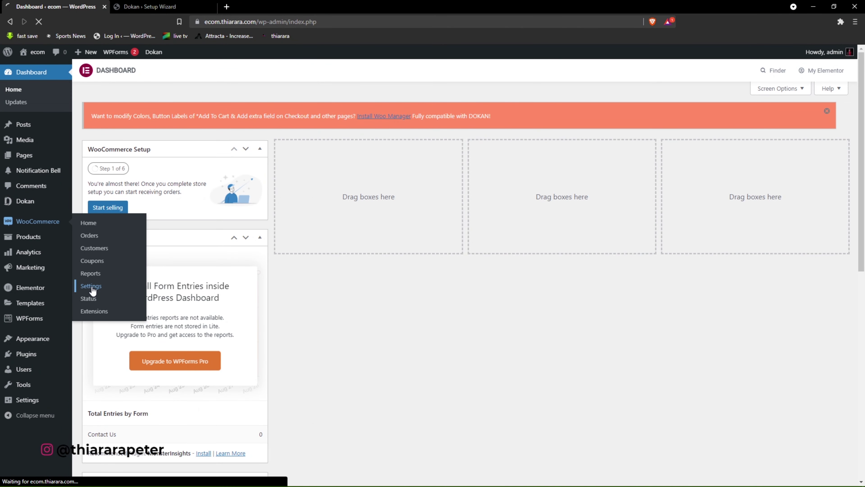
left_click(219, 115)
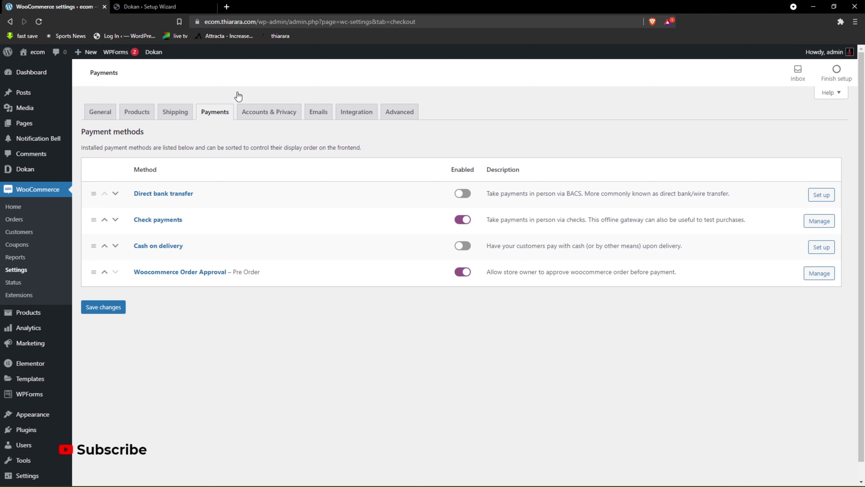
left_click(169, 7)
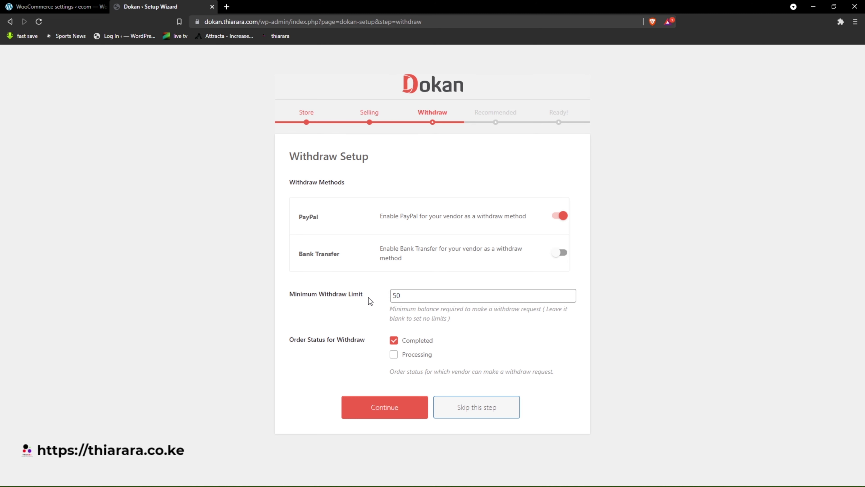
Clear the 50 minimum withdraw limit and continue to the Recommended plugins step
left_click_drag(403, 295, 383, 299)
key("BackSpace")
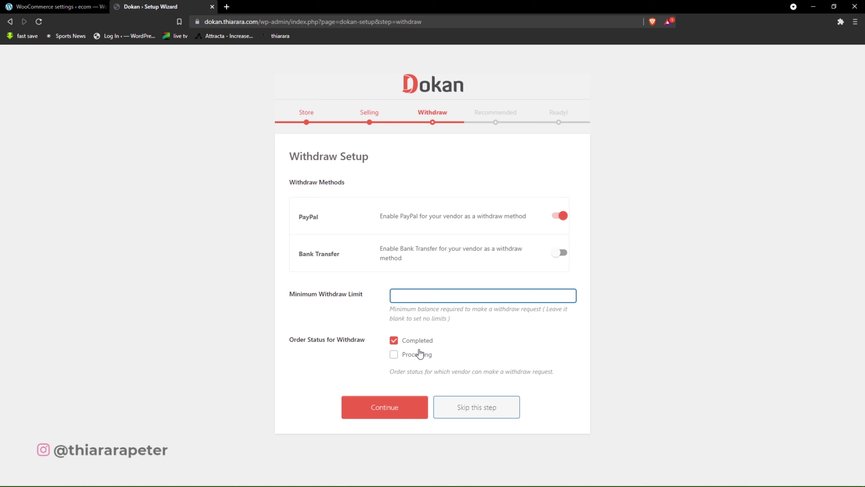
left_click(384, 410)
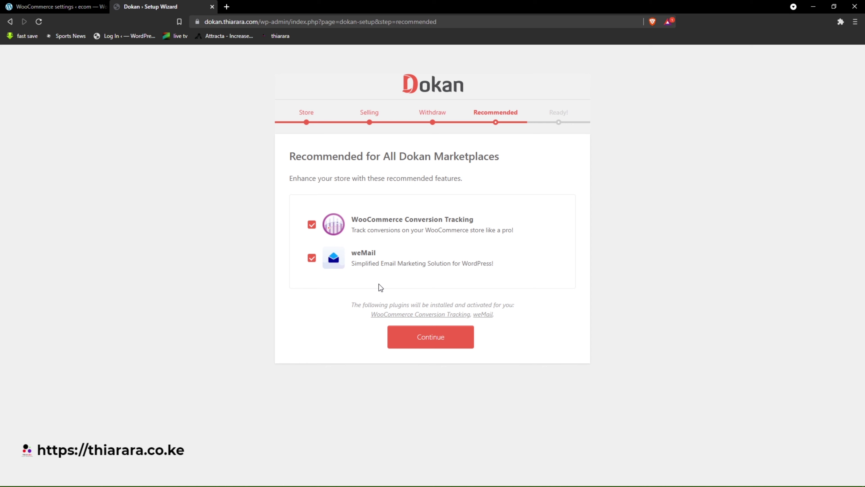
Uncheck WooCommerce Conversion Tracking and weMail, then continue to the Ready! page
left_click(312, 225)
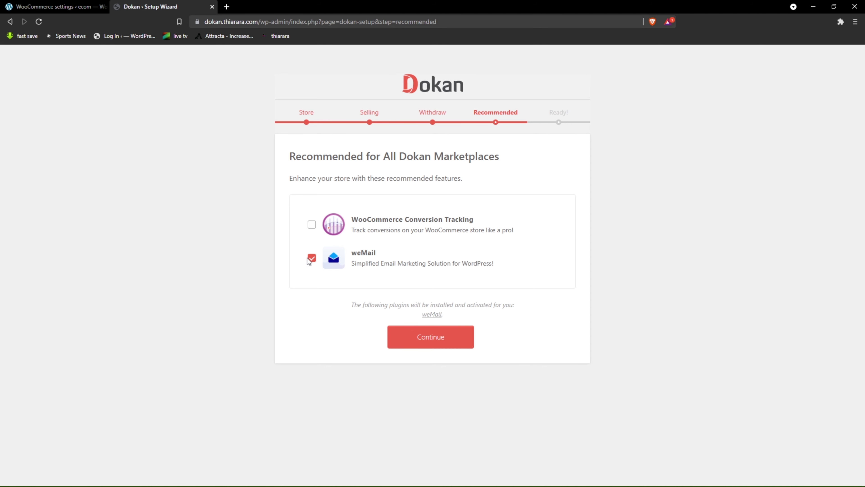
left_click(312, 258)
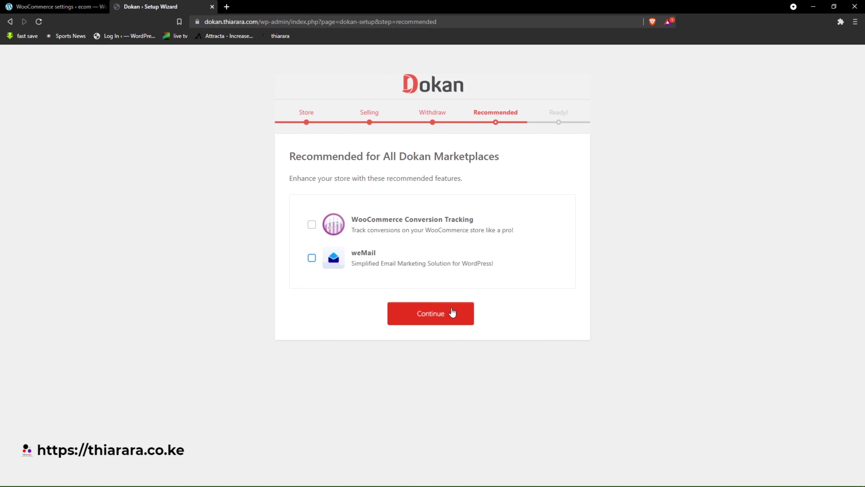
left_click(468, 312)
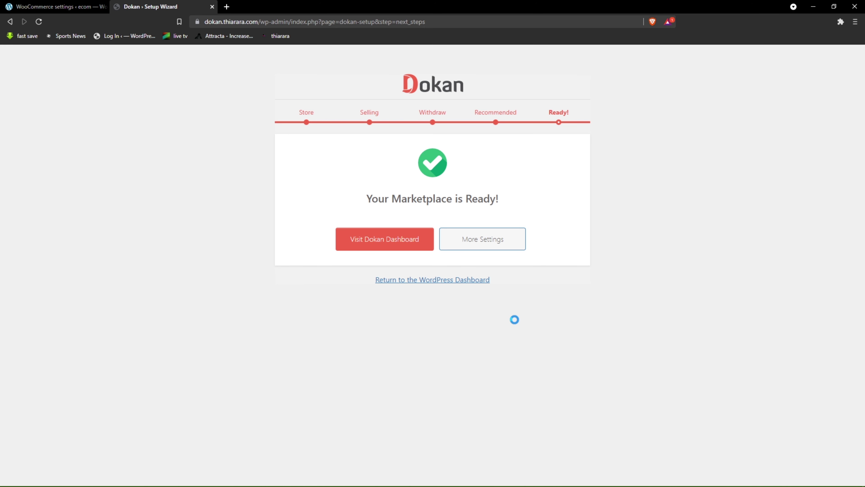
Open the Dokan Dashboard and view its At a Glance sales, vendor and product stats
left_click(387, 245)
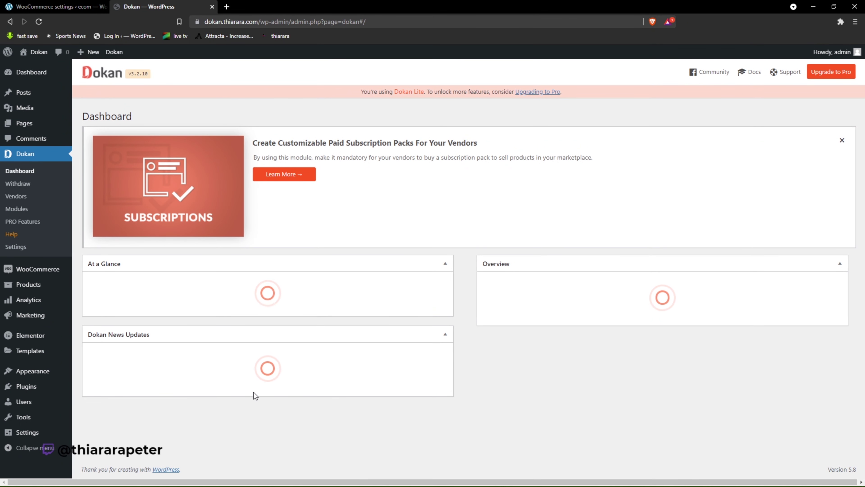
scroll(355, 361, "down", 1)
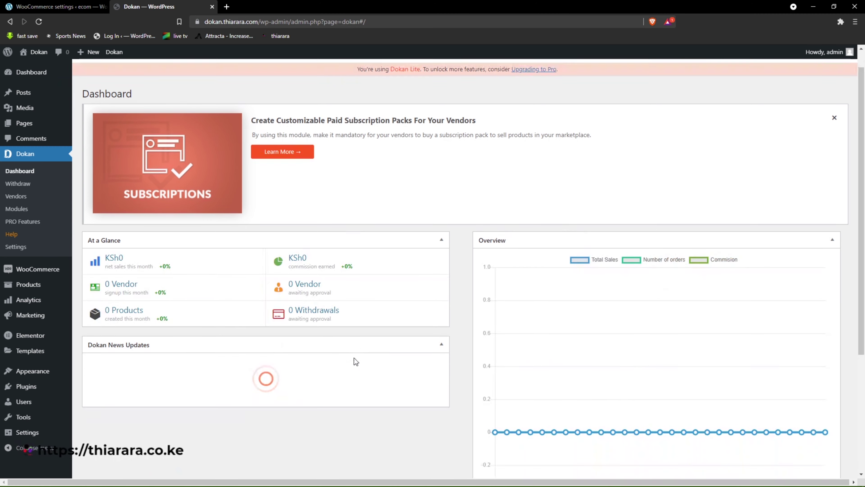
scroll(355, 361, "down", 1)
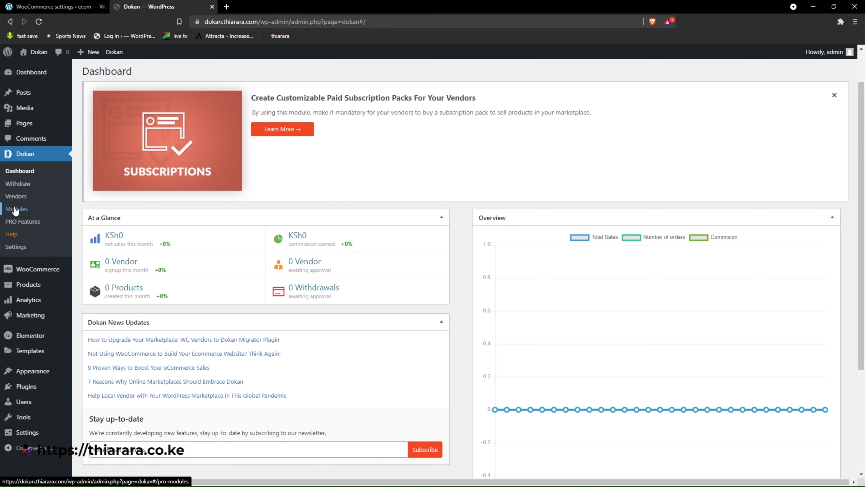
Activate the Dokan Vendor Info Hider plugin from Installed Plugins
left_click(16, 247)
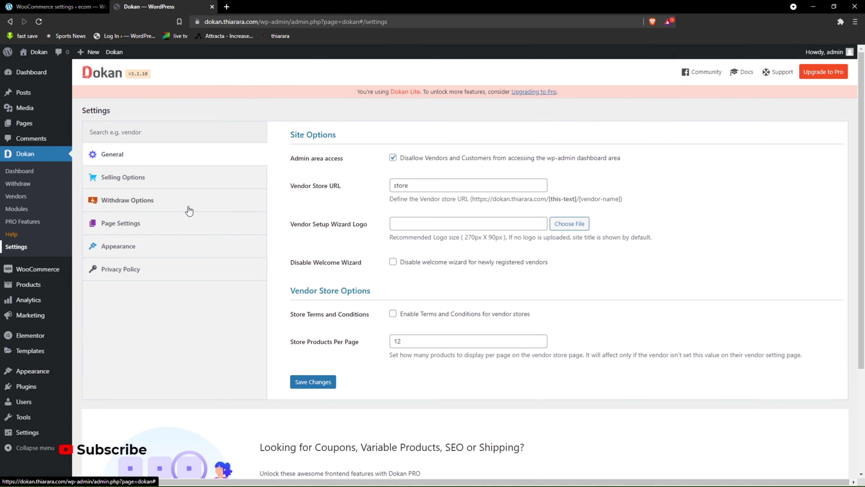
mouse_move(28, 389)
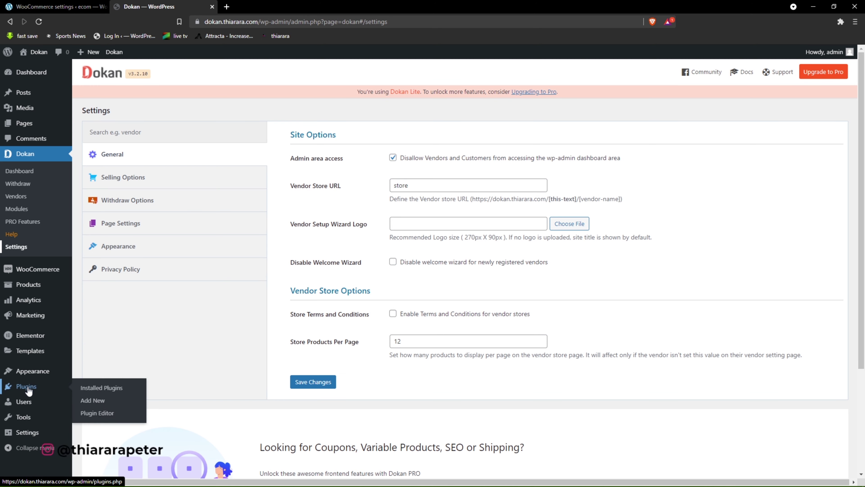
left_click(103, 388)
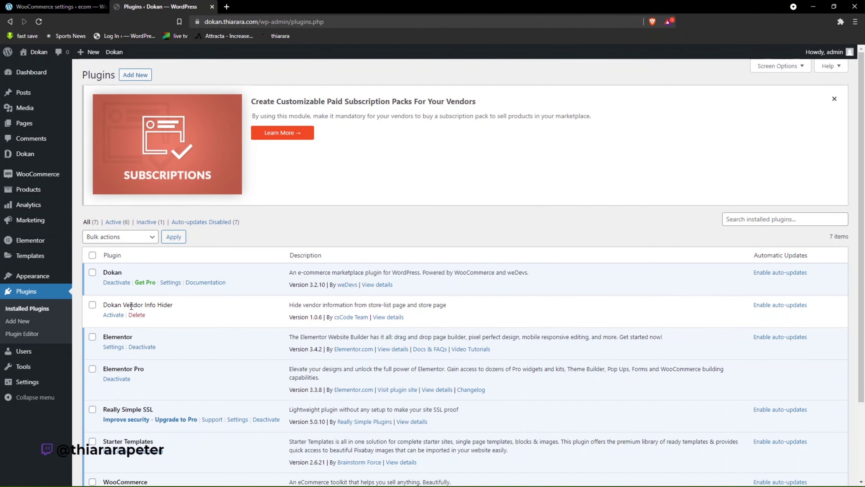
left_click(113, 317)
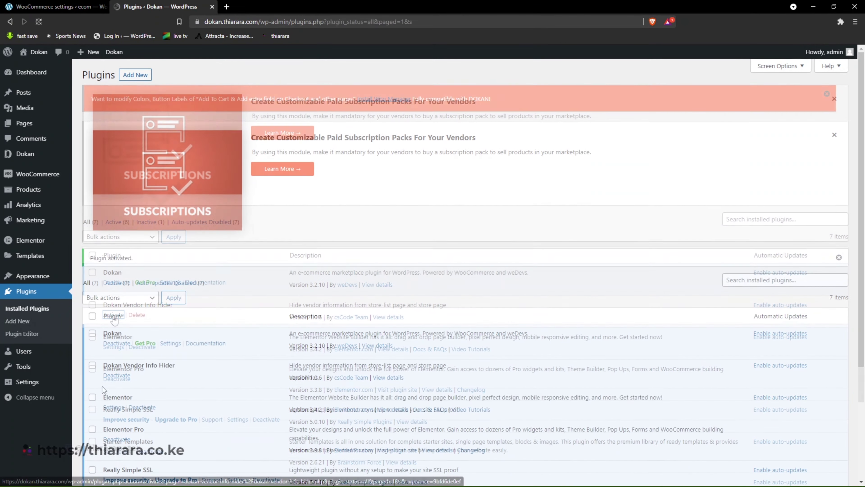
Return to Dokan Settings and open Installed Plugins in a second browser tab
mouse_move(20, 156)
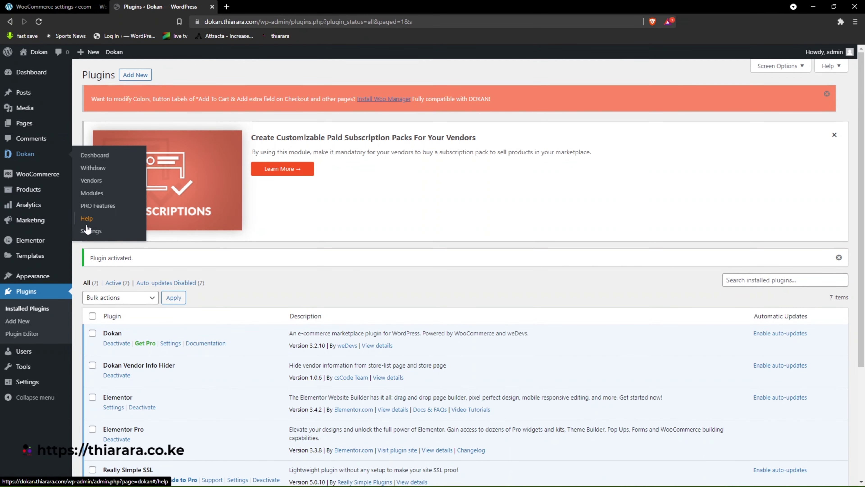
left_click(83, 232)
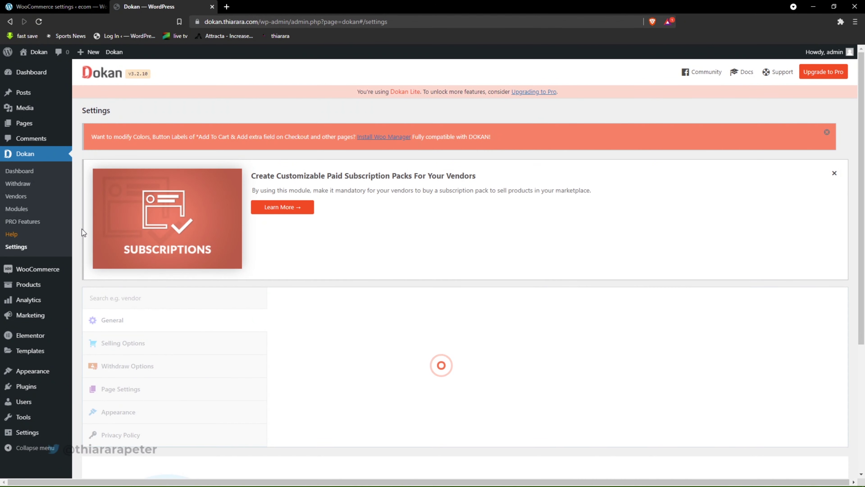
scroll(295, 267, "down", 3)
scroll(295, 267, "down", 4)
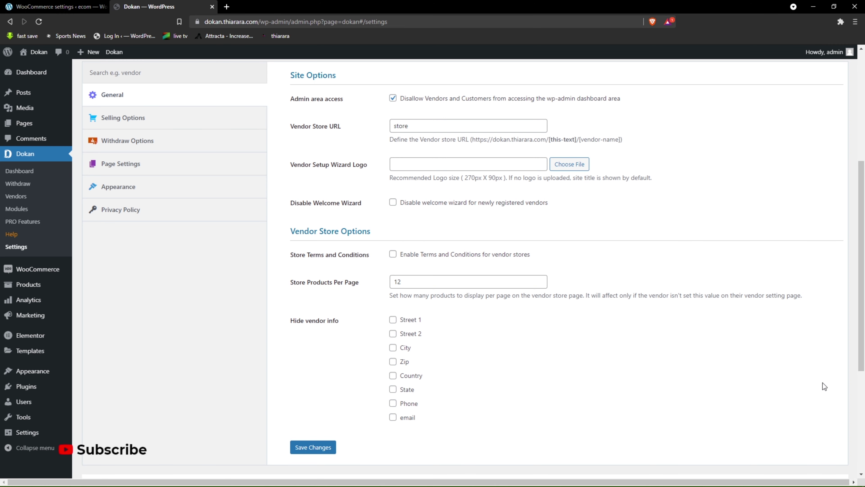
mouse_move(35, 392)
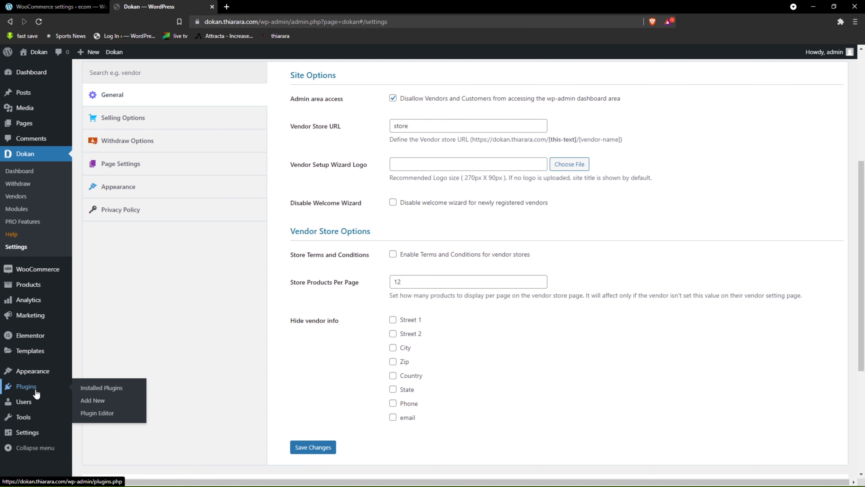
right_click(104, 392)
left_click(146, 285)
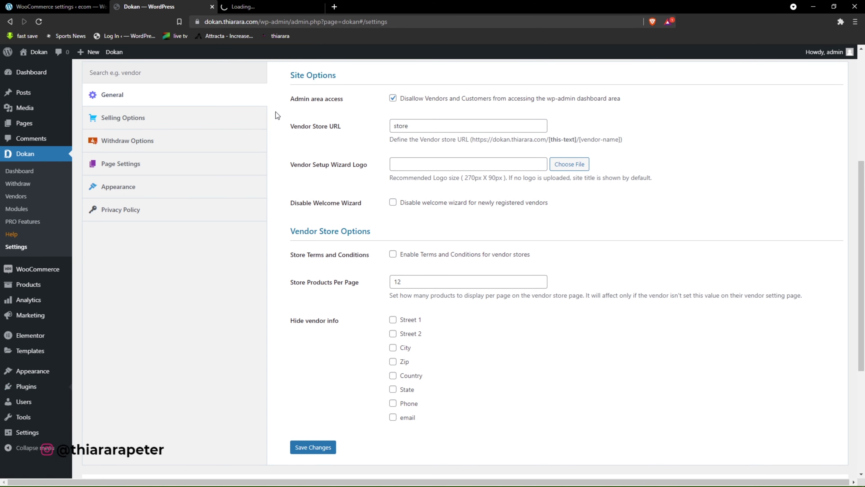
left_click(272, 6)
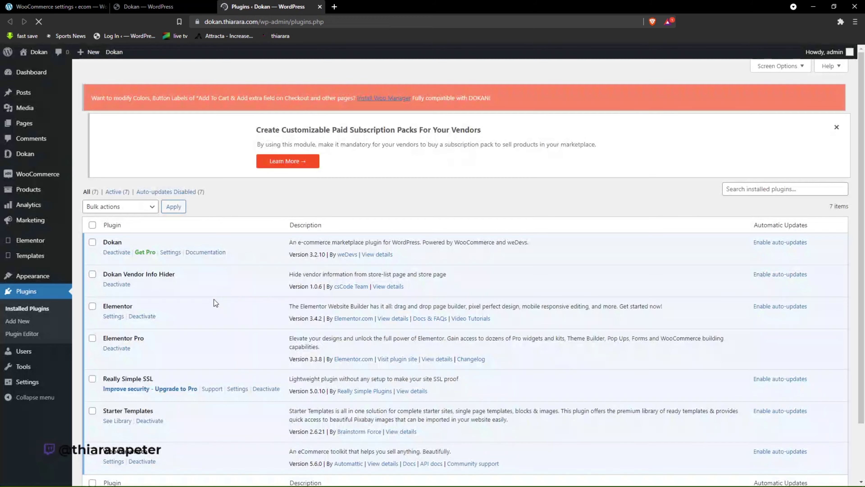
left_click(123, 284)
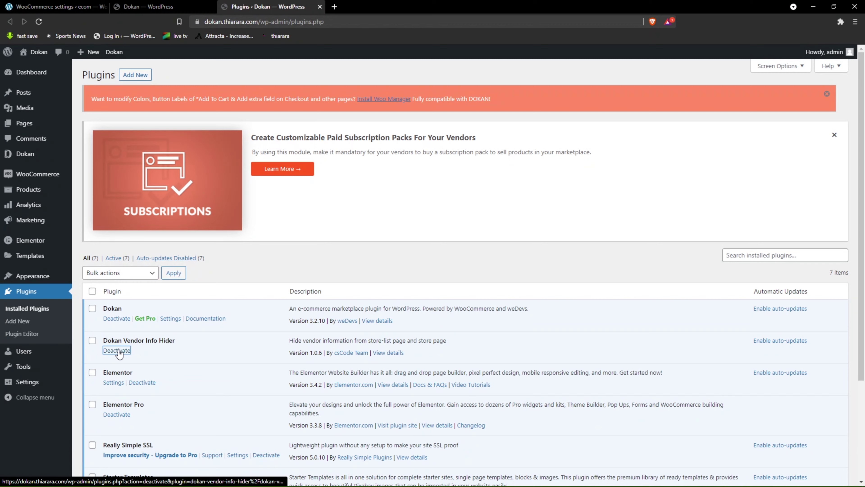
Deactivate Dokan Vendor Info Hider, then reload the Dokan Settings tab to refresh General settings
left_click(117, 351)
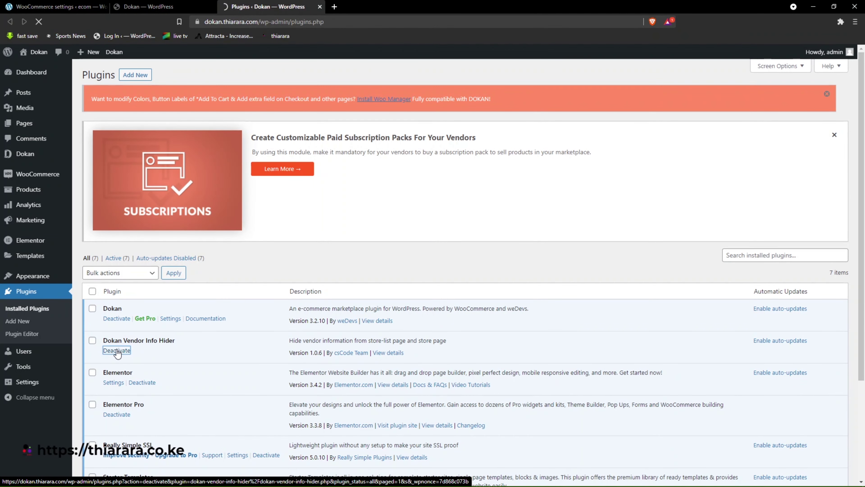
key("ctrl+shift+Tab")
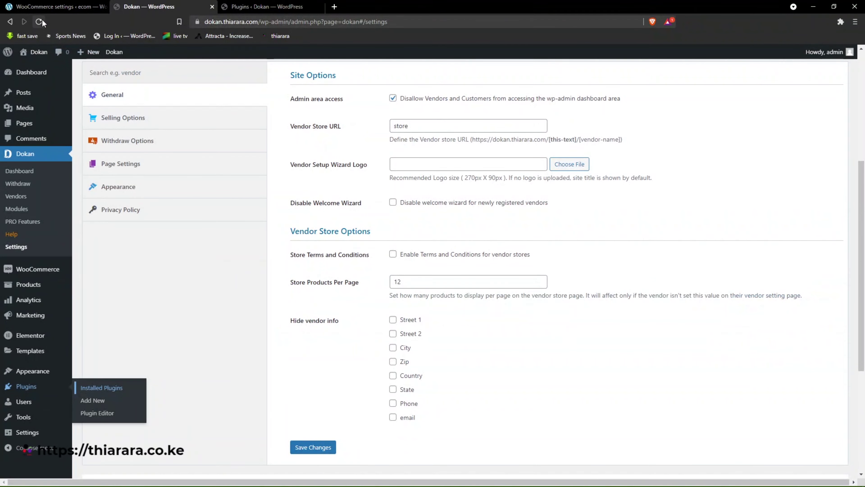
left_click(39, 22)
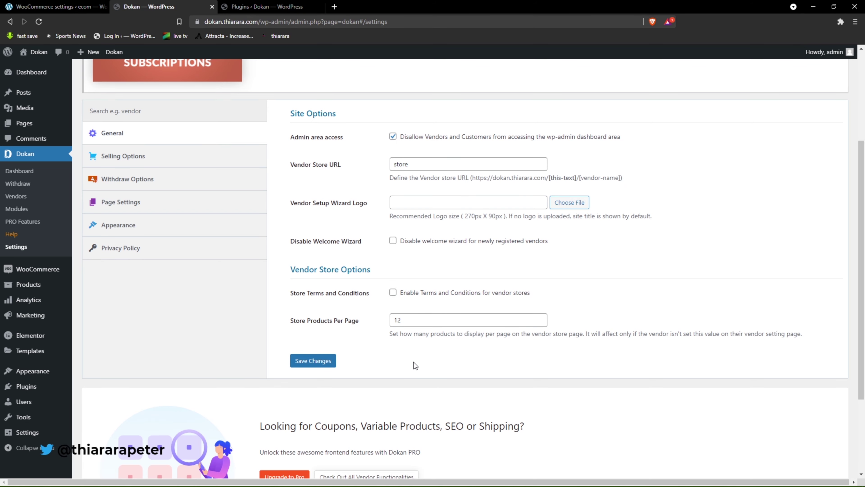
key("ctrl+Tab")
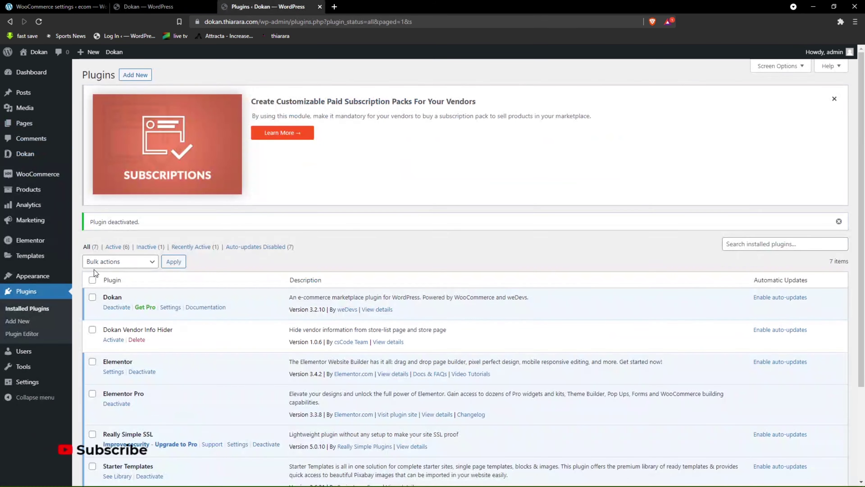
left_click(162, 8)
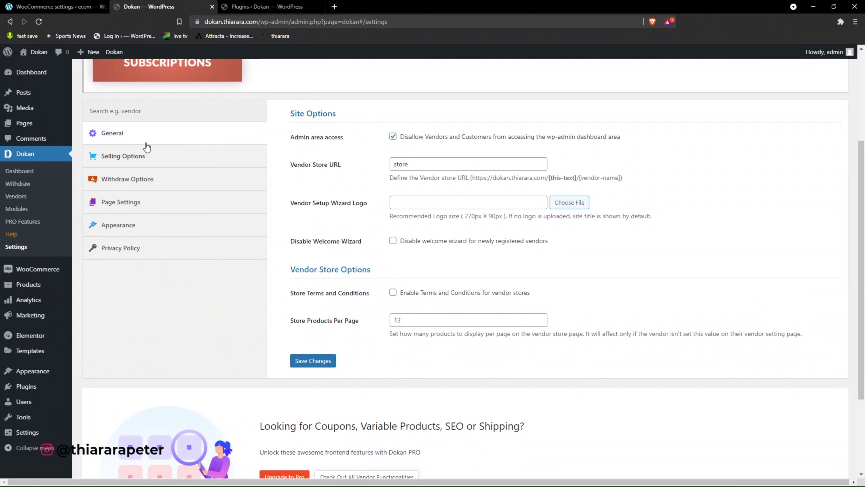
left_click(38, 21)
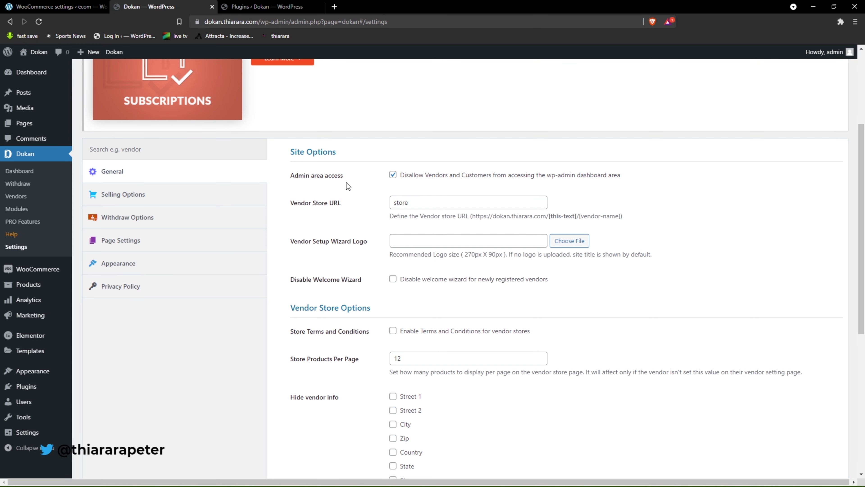
mouse_move(78, 56)
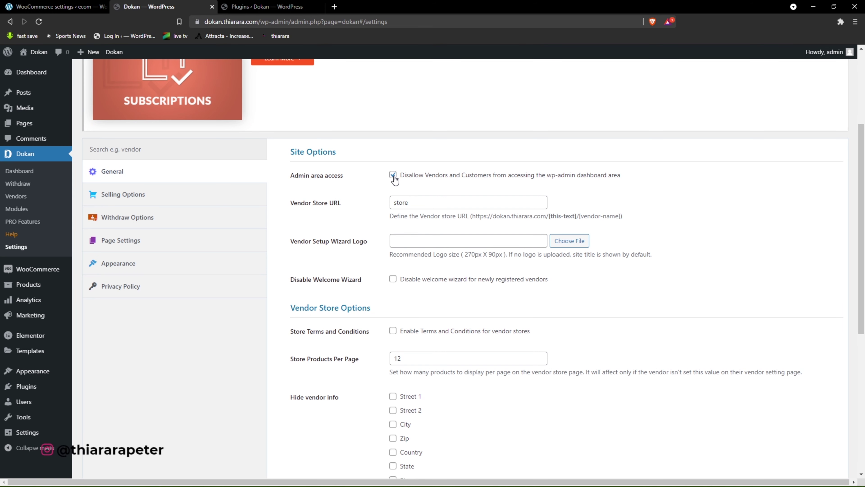
left_click_drag(344, 204, 290, 150)
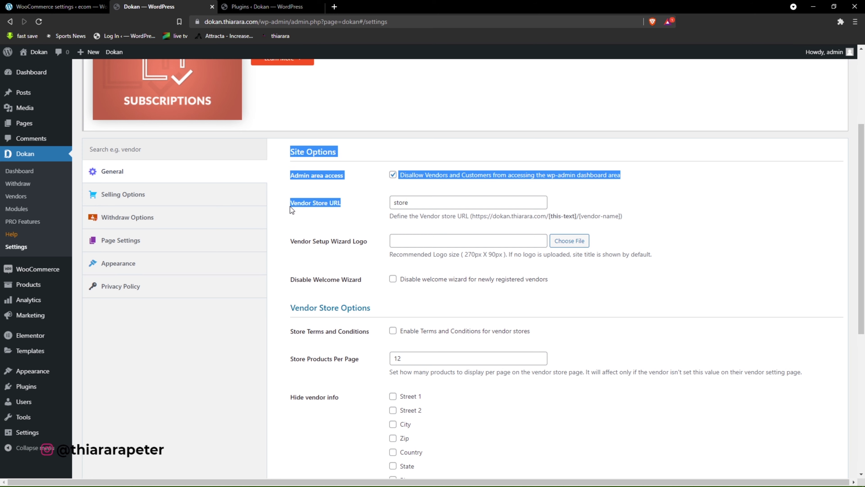
left_click(485, 223)
left_click_drag(472, 216, 505, 217)
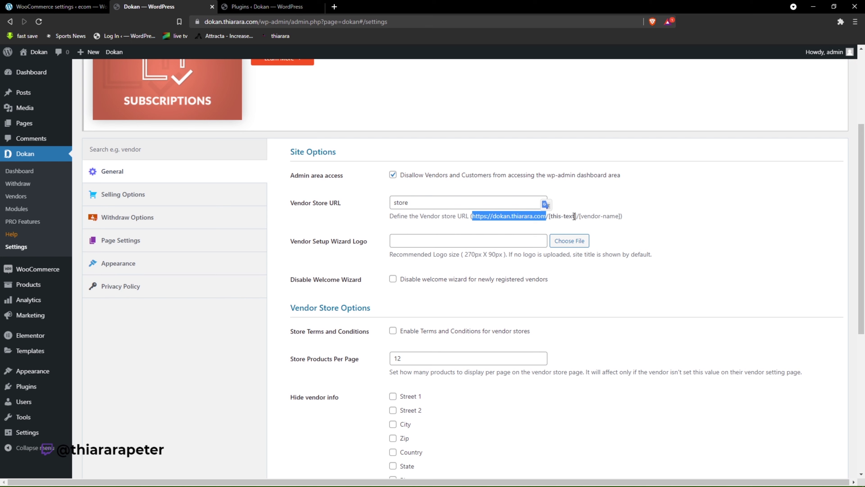
double_click(411, 204)
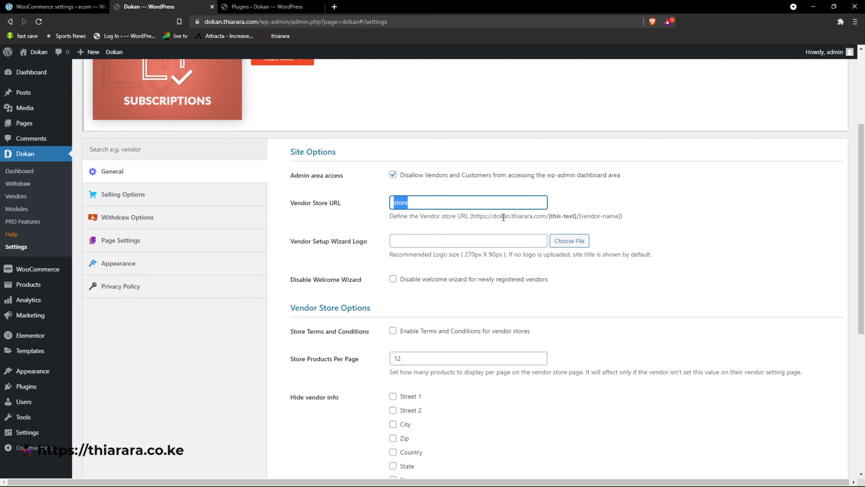
left_click_drag(623, 216, 596, 215)
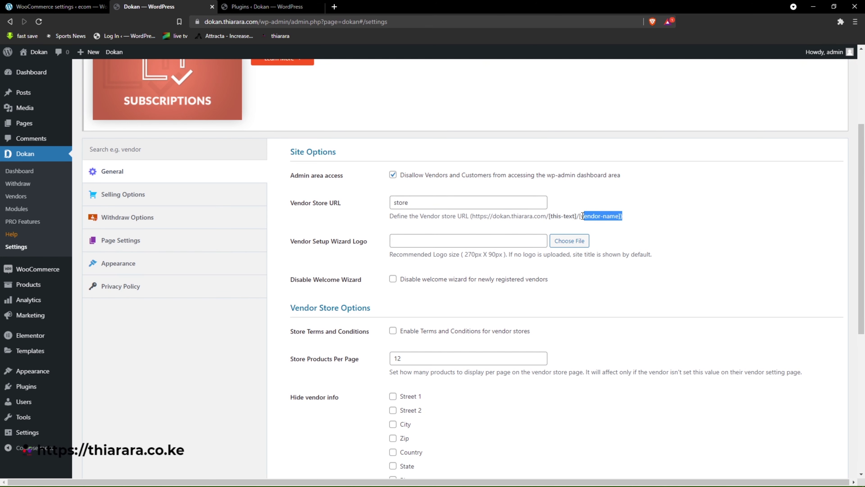
left_click(419, 201)
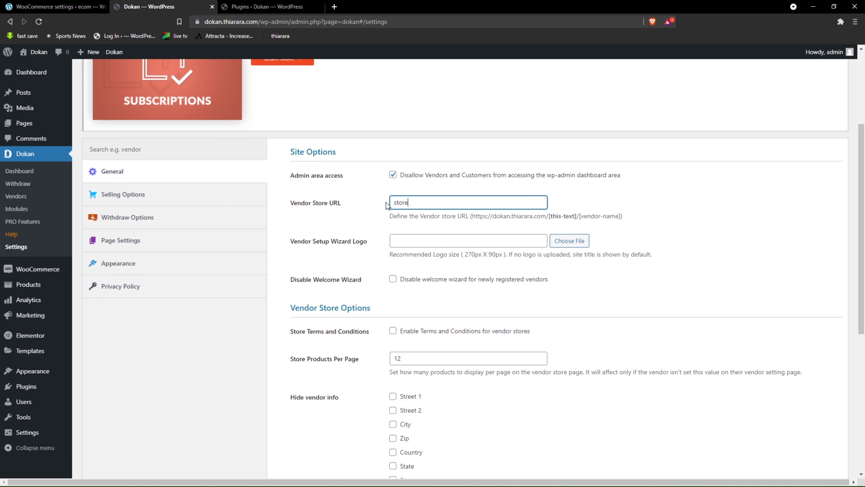
double_click(399, 207)
key("Right")
left_click(302, 257)
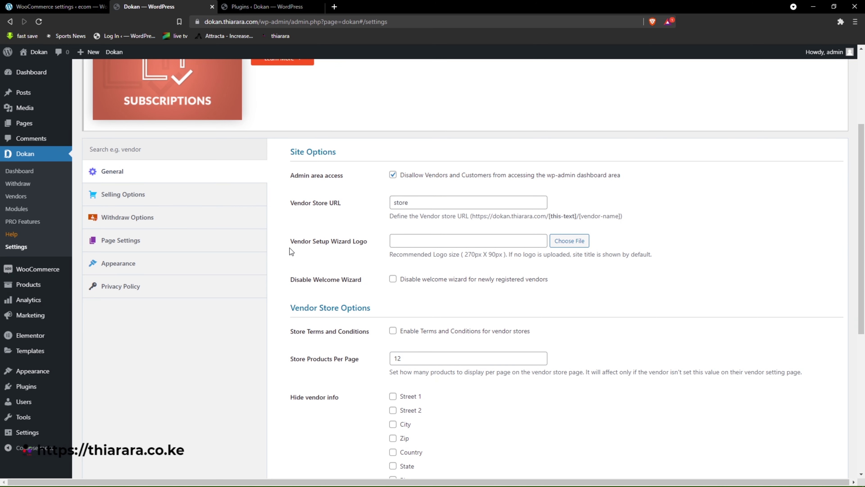
Pick client-logo-3.png (LOGO) from the Media Library as the Vendor Setup Wizard Logo
left_click(569, 241)
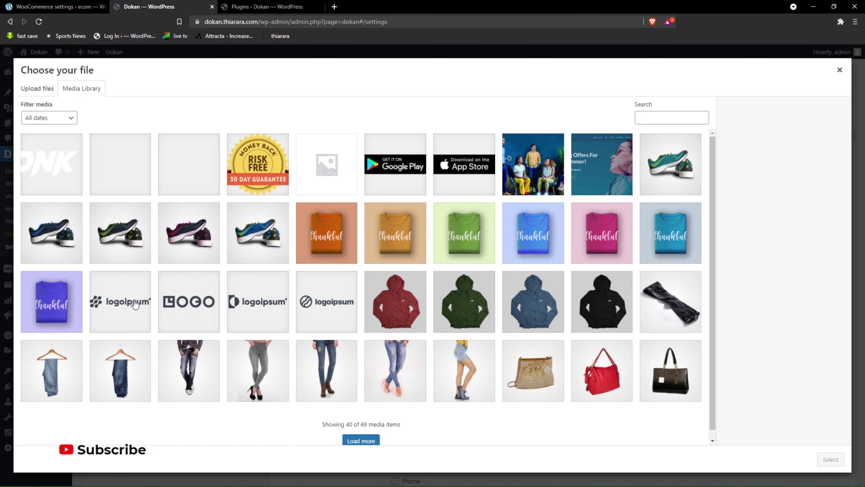
scroll(233, 293, "down", 1)
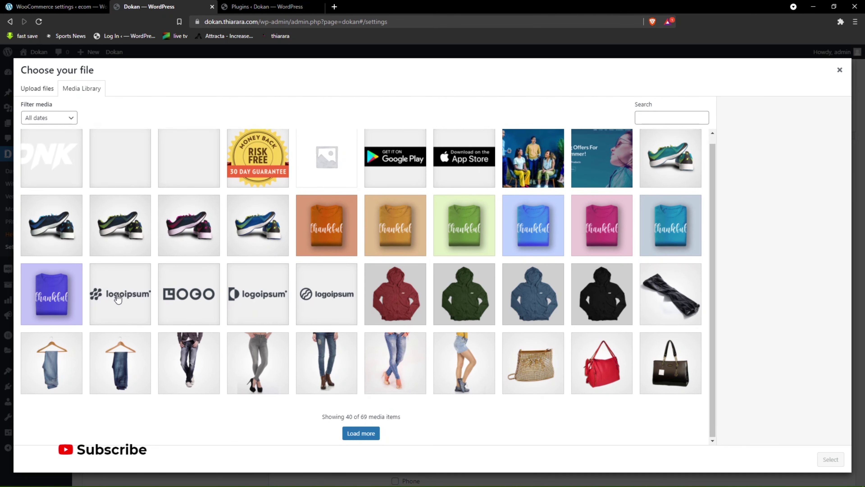
left_click(194, 300)
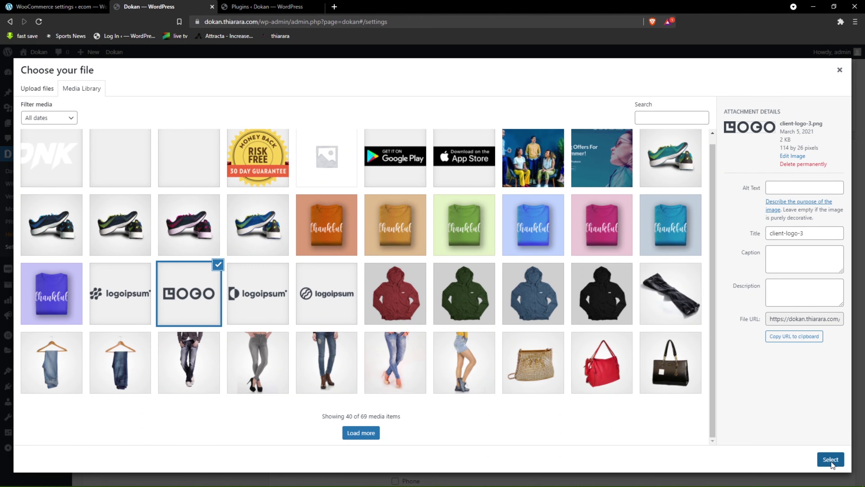
left_click(831, 459)
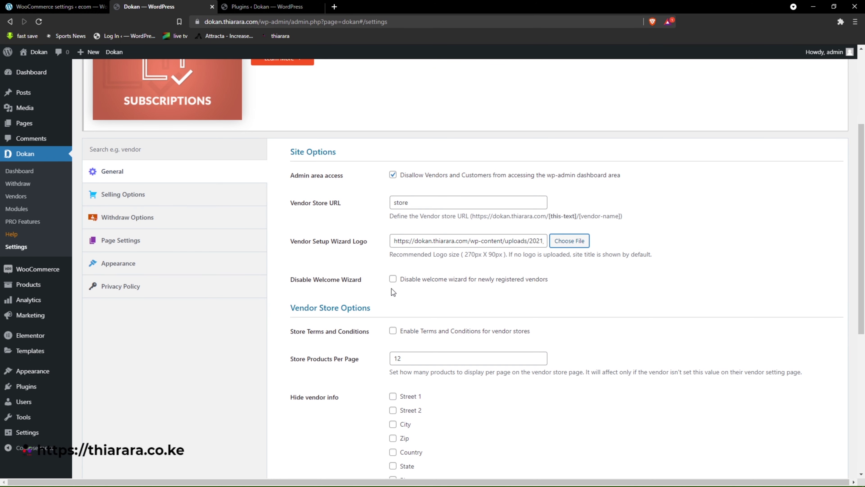
Enable Terms and Conditions for vendor stores, leaving products per page at 12
scroll(392, 288, "down", 3)
left_click_drag(290, 61, 332, 218)
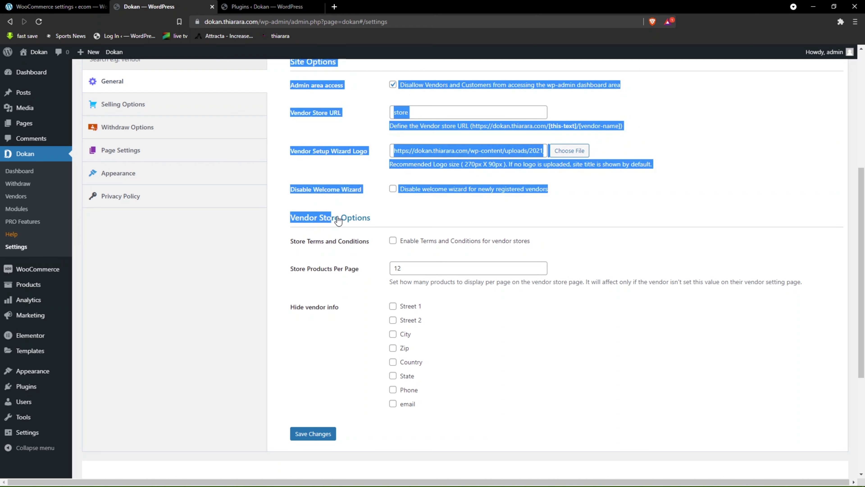
left_click(409, 225)
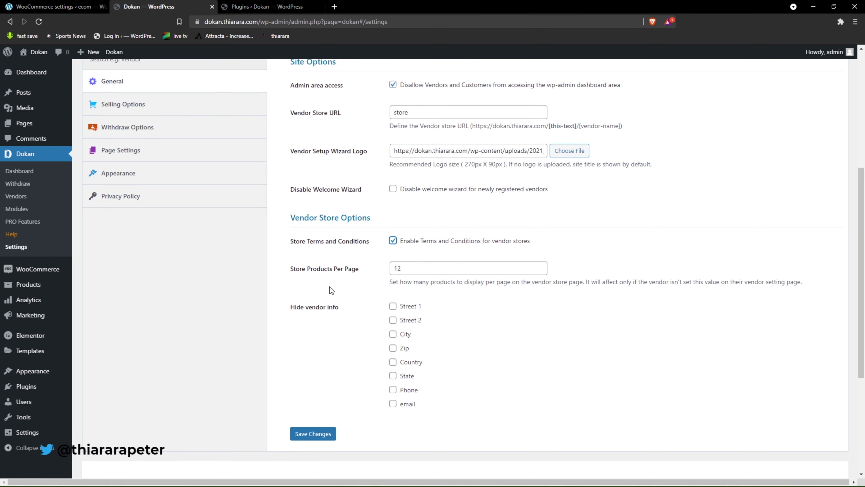
left_click_drag(286, 272, 348, 276)
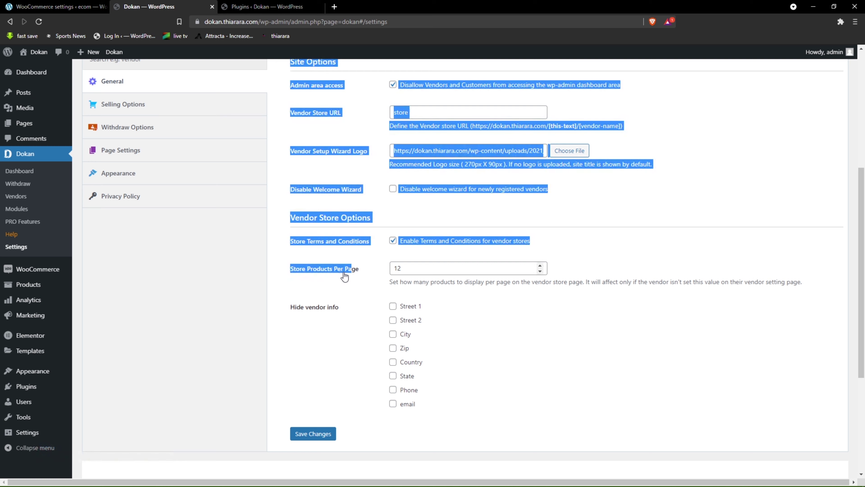
left_click(365, 287)
left_click_drag(405, 269, 383, 274)
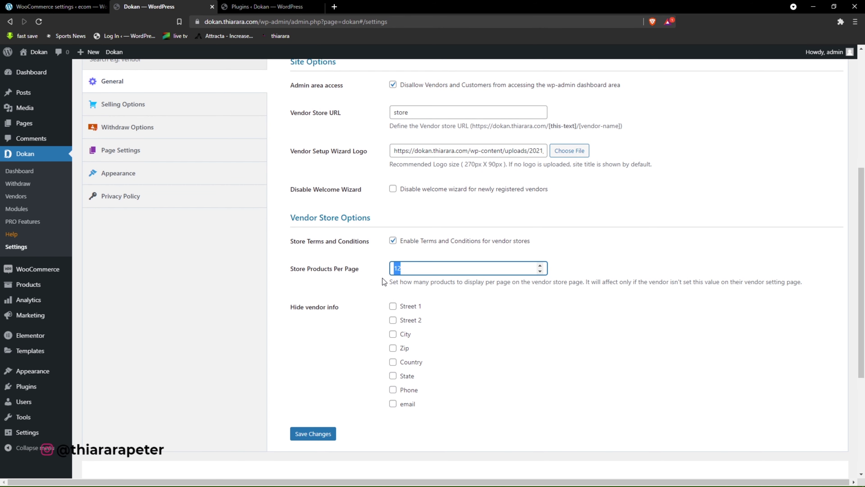
left_click(407, 267)
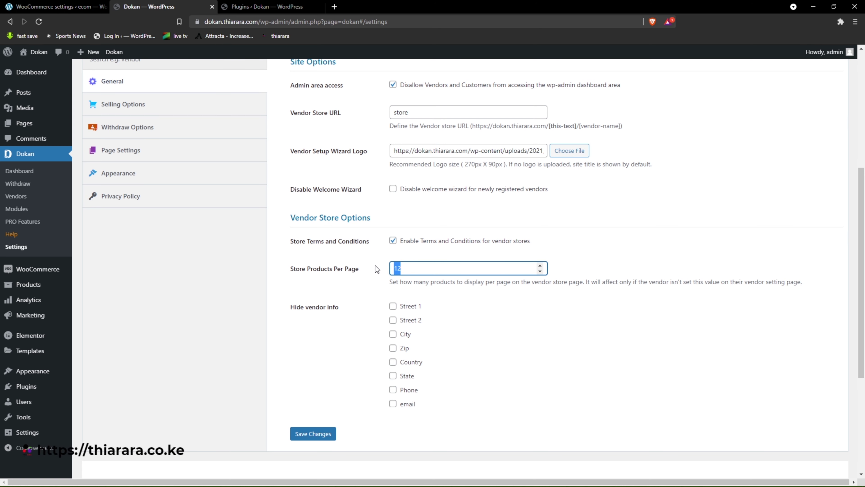
left_click(396, 284)
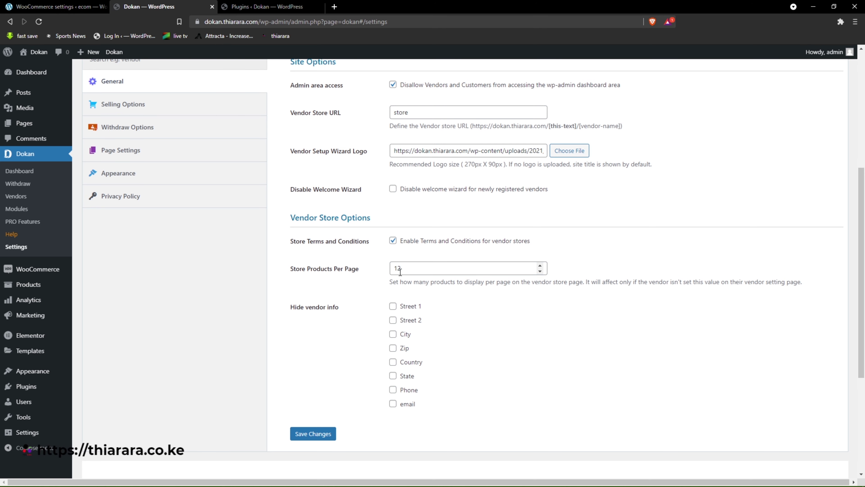
Hide vendors' email and phone under Hide vendor info and save the general settings
left_click_drag(360, 275, 289, 269)
left_click(339, 287)
left_click_drag(286, 311, 332, 313)
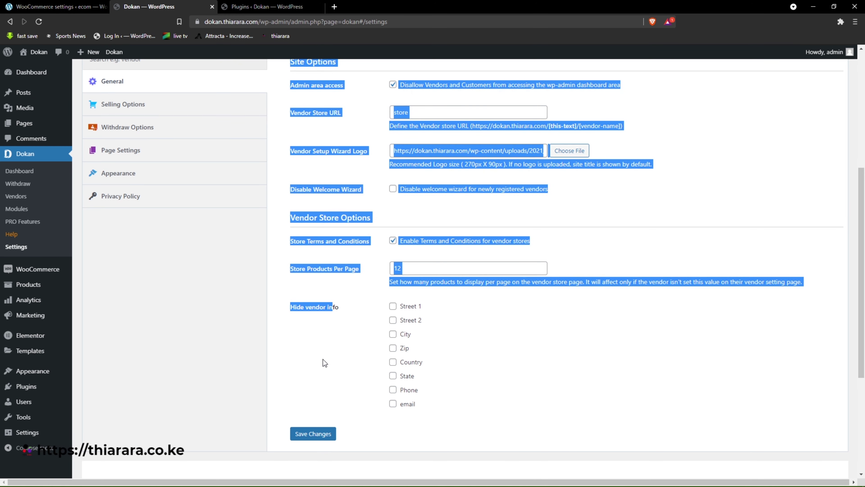
left_click(346, 338)
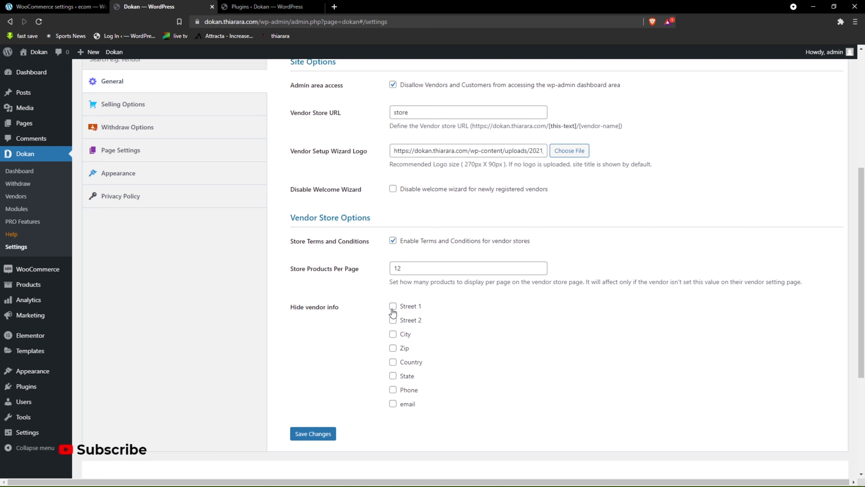
left_click(396, 406)
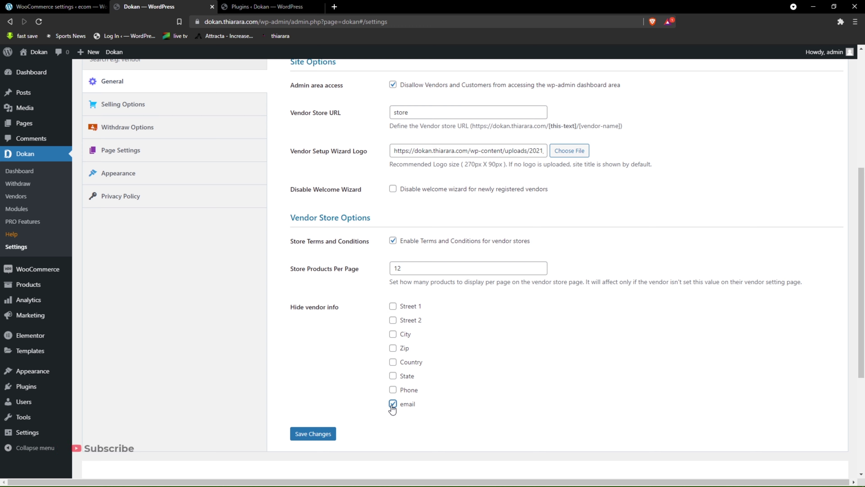
left_click(394, 391)
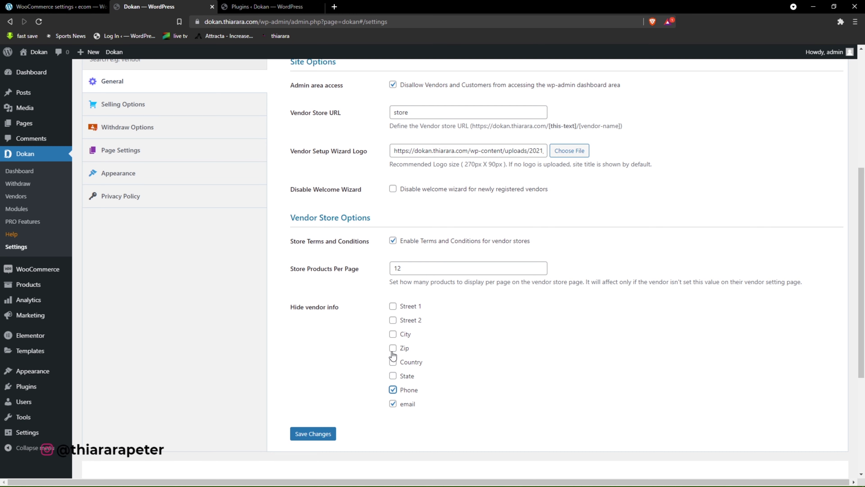
left_click(308, 434)
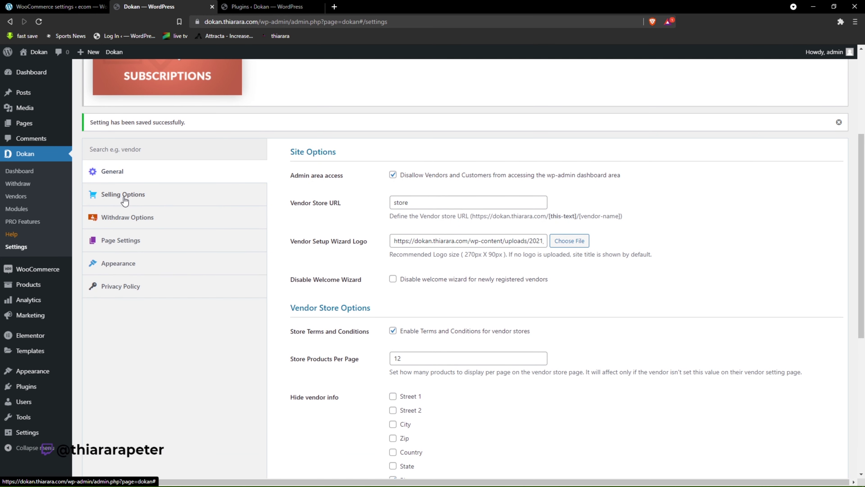
In Selling Options, keep Percentage commission at 10 with Vendor receiving shipping fees
left_click(127, 201)
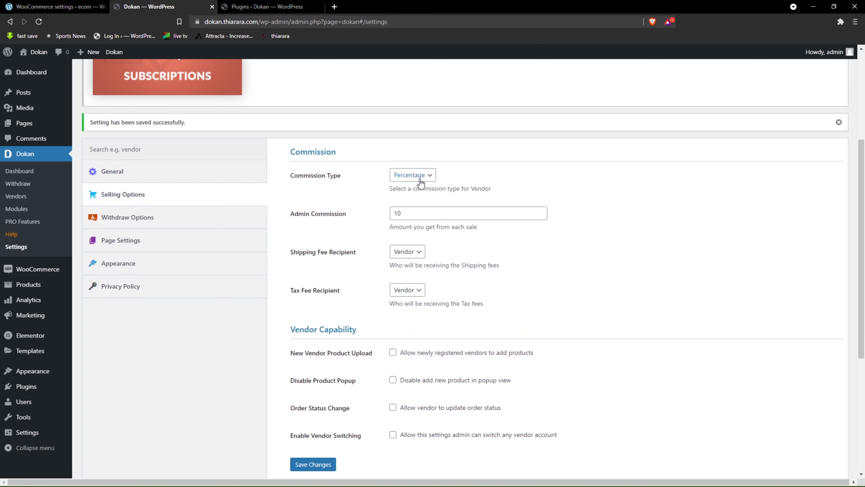
left_click(413, 178)
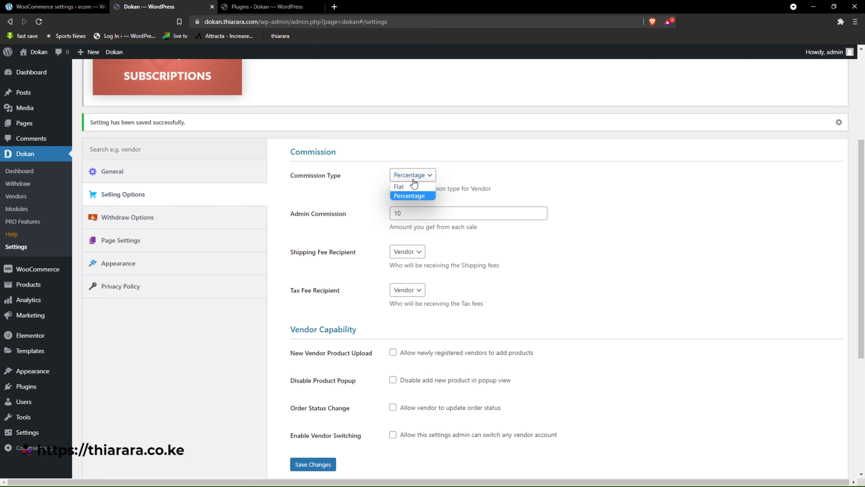
left_click(409, 196)
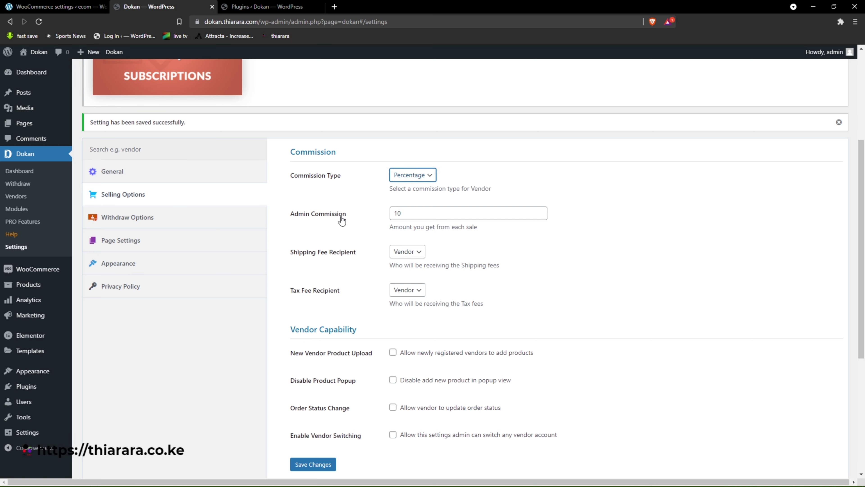
left_click_drag(400, 213, 386, 214)
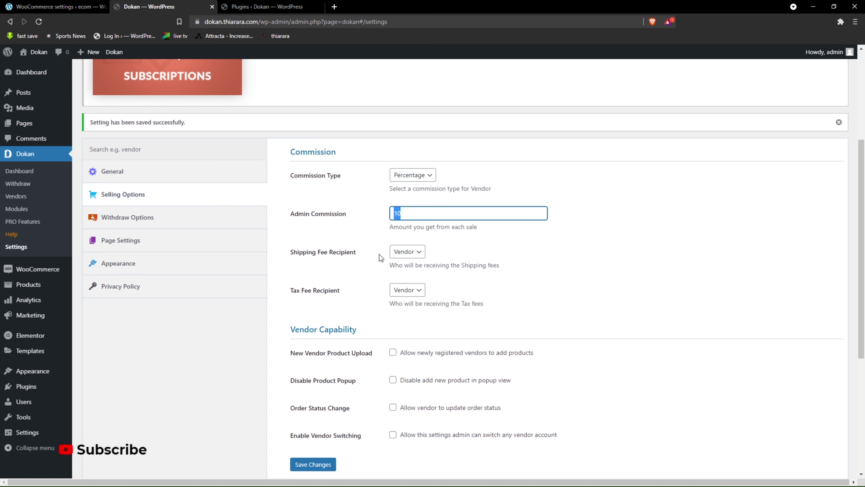
left_click(406, 254)
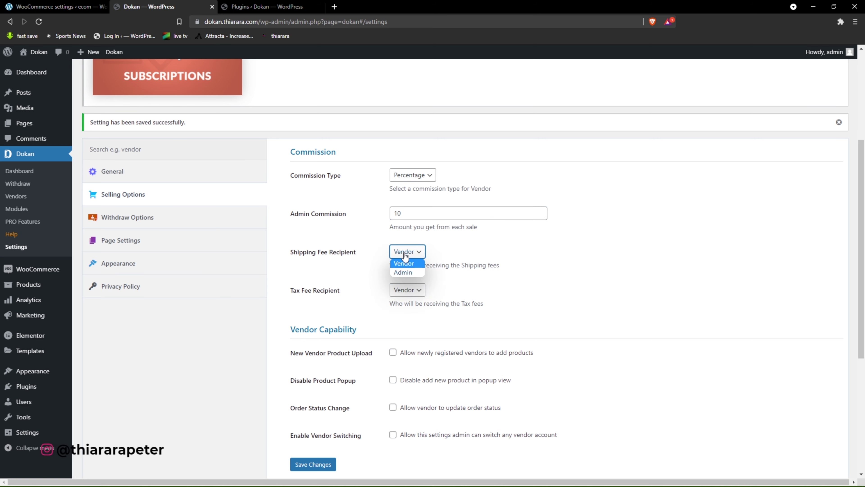
left_click(404, 263)
left_click_drag(290, 293, 332, 294)
left_click(342, 300)
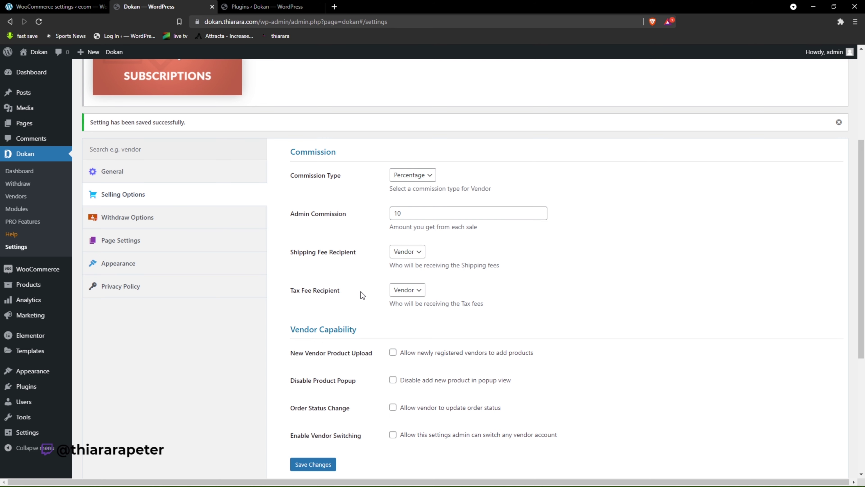
Allow New Vendor Product Upload and save the selling options
scroll(357, 293, "down", 1)
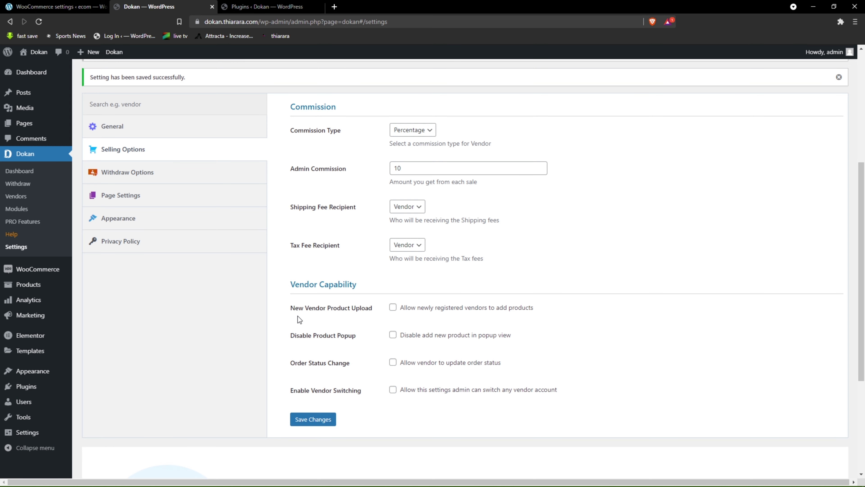
left_click_drag(289, 311, 361, 320)
left_click(668, 330)
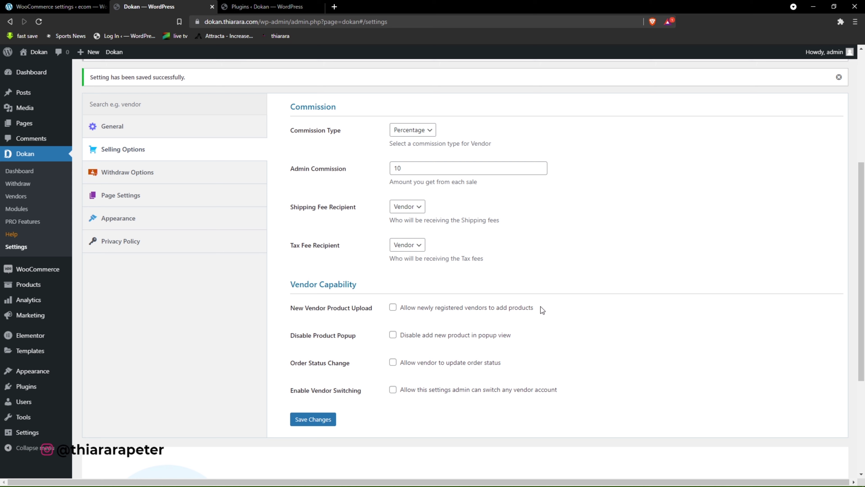
left_click(393, 308)
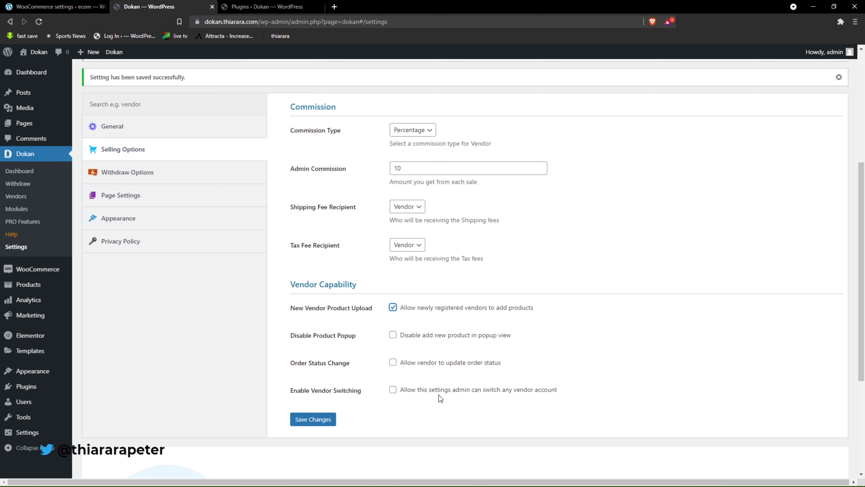
left_click(318, 419)
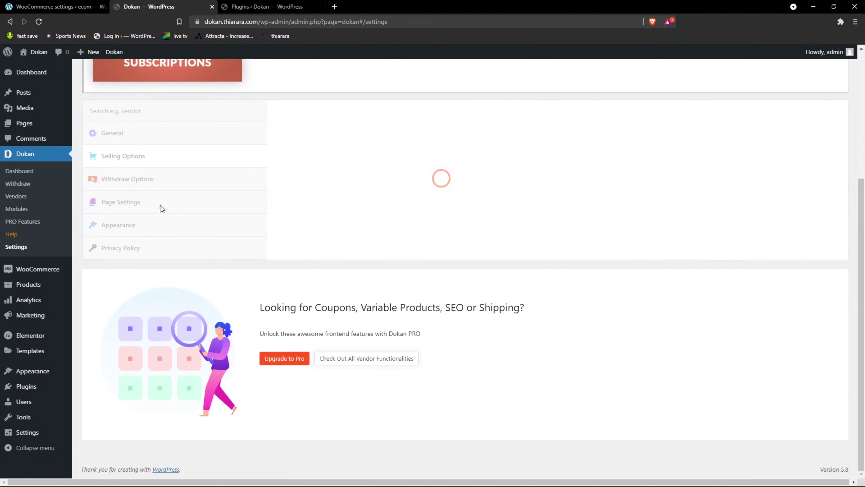
Enable Bank Transfer alongside PayPal, keep a 0 minimum withdraw limit, and save Withdraw Options
left_click(141, 187)
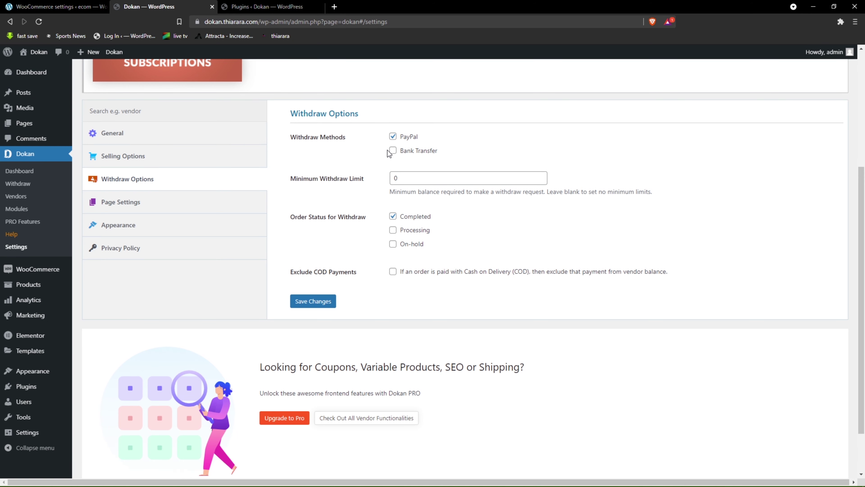
left_click(394, 154)
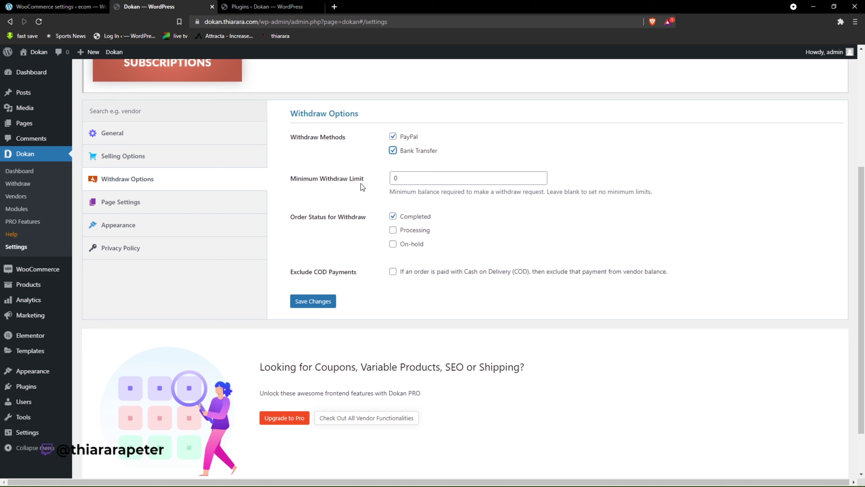
double_click(405, 180)
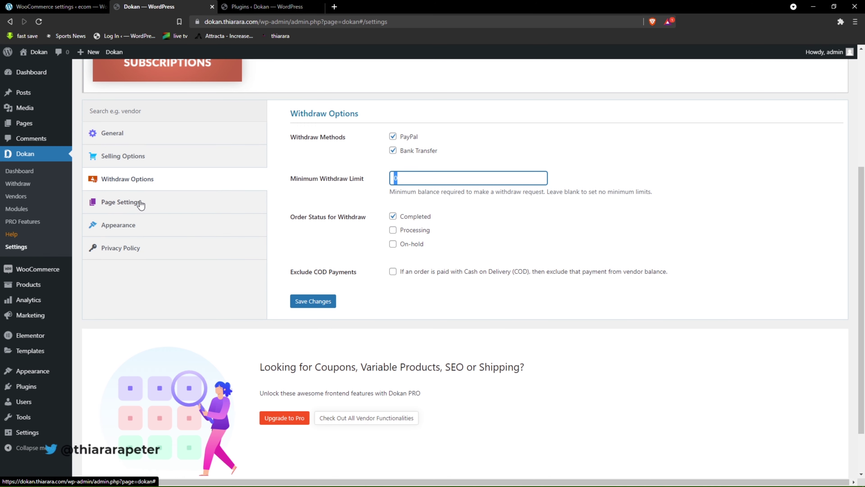
left_click(313, 301)
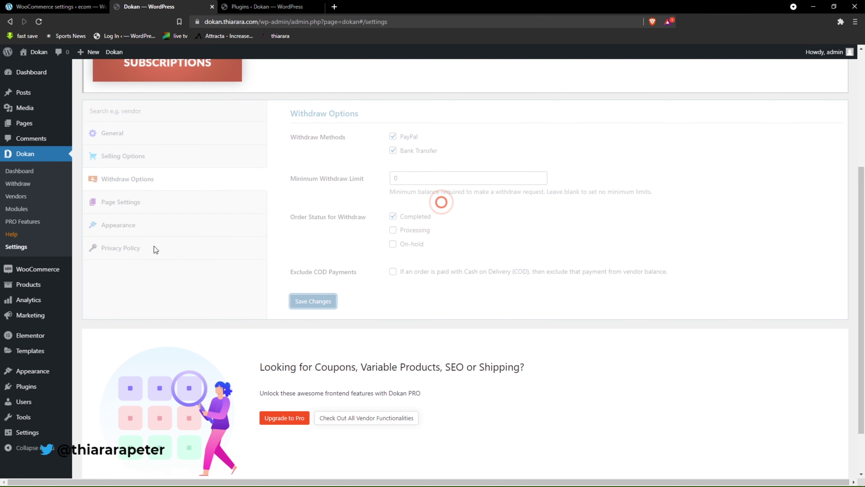
In Dokan Page Settings, keep Store List as the store listing page and leave Terms and Conditions unassigned
left_click(129, 228)
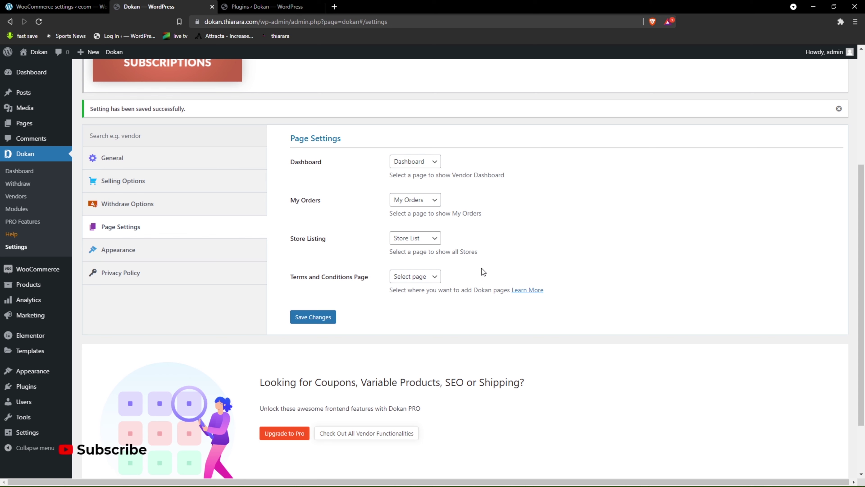
left_click(418, 238)
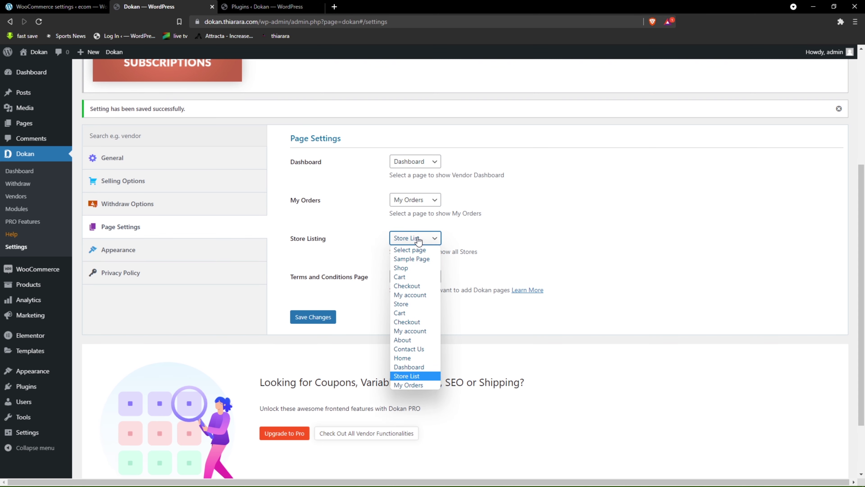
left_click(418, 240)
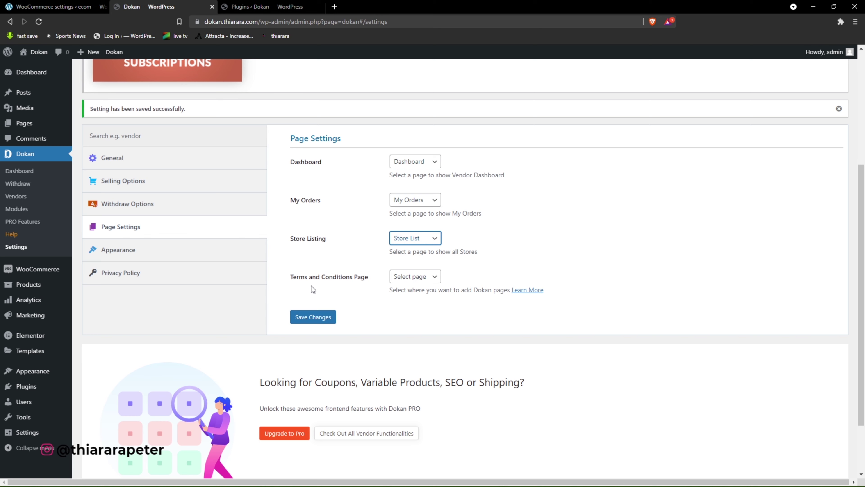
left_click(423, 276)
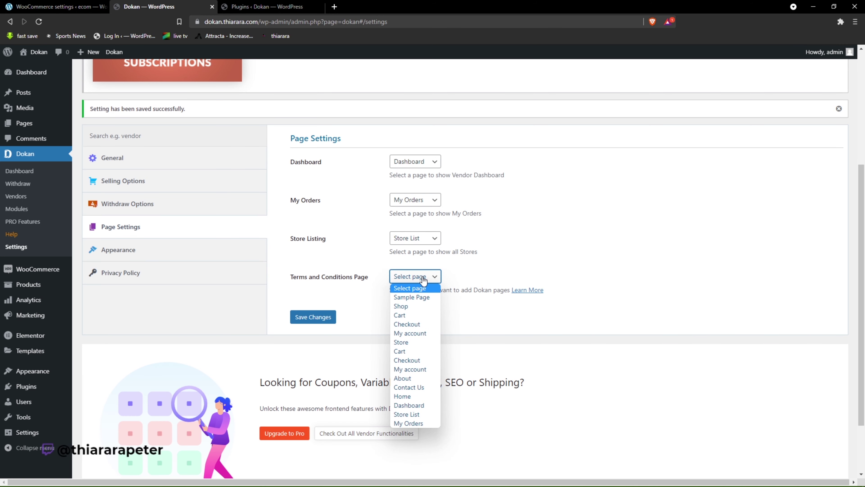
left_click(408, 277)
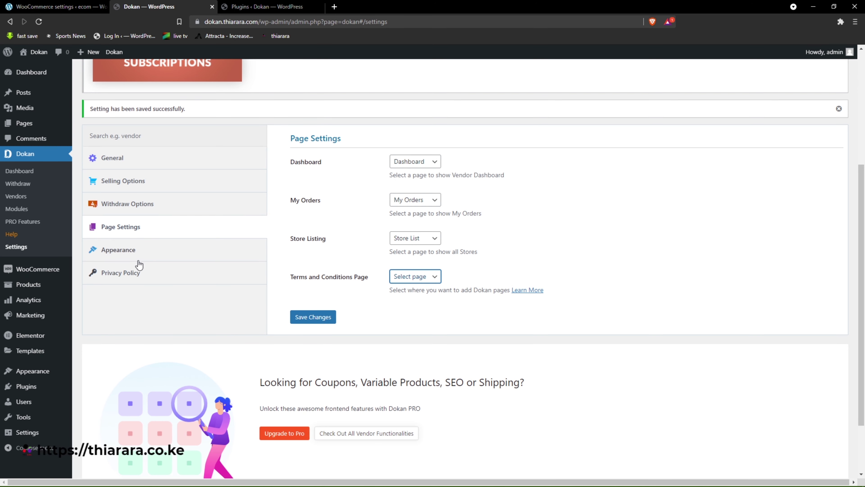
left_click(122, 252)
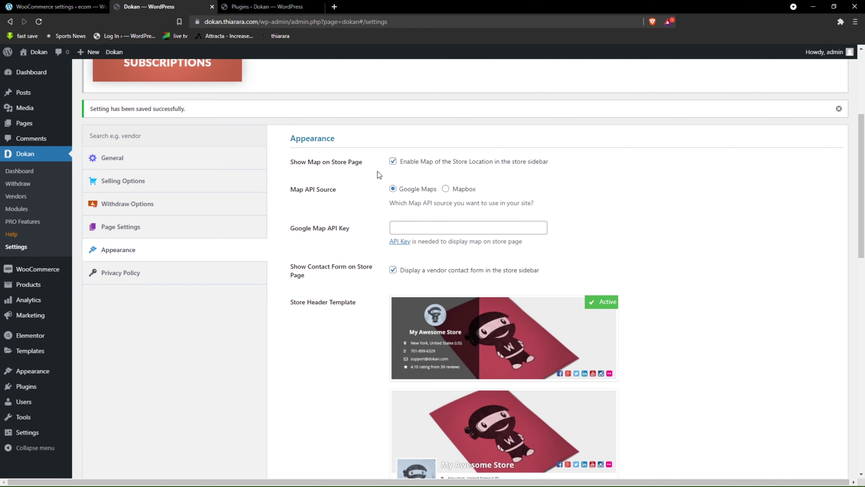
Select the compact layout as the store header template
scroll(290, 123, "down", 1)
left_click_drag(290, 123, 366, 123)
left_click(332, 126)
scroll(504, 367, "down", 3)
scroll(504, 367, "up", 4)
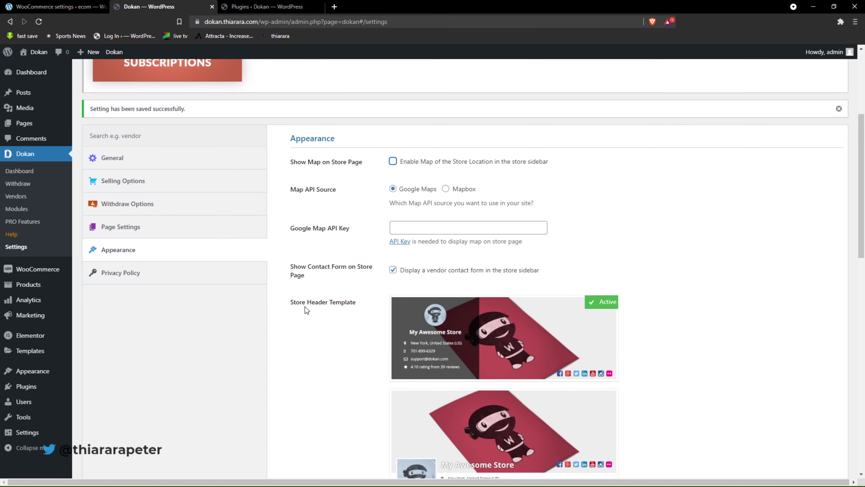
scroll(308, 304, "down", 1)
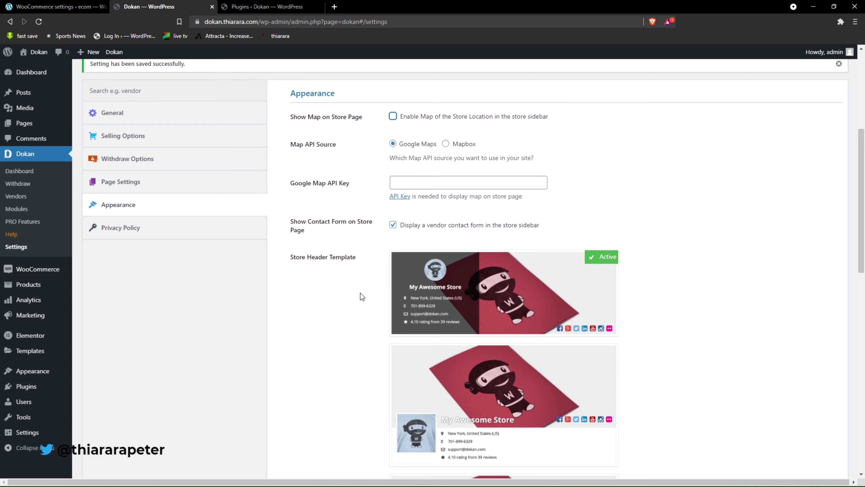
scroll(423, 281, "down", 2)
mouse_move(423, 279)
scroll(443, 299, "down", 3)
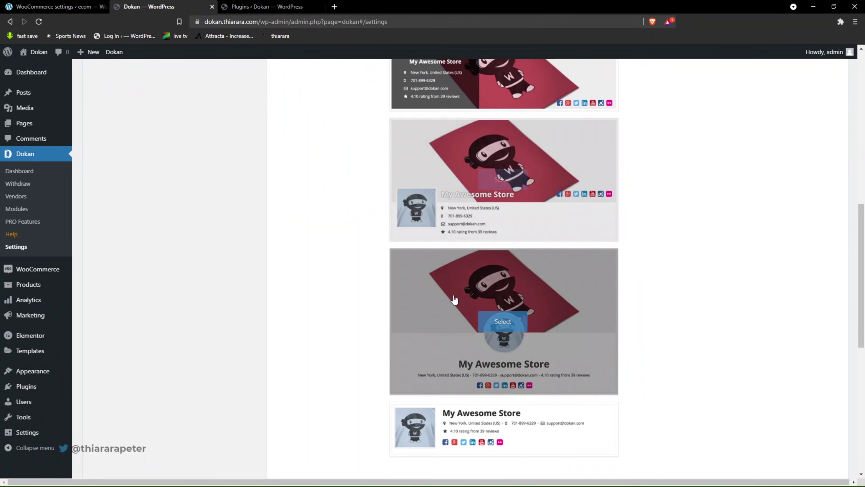
scroll(453, 317, "down", 3)
mouse_move(463, 348)
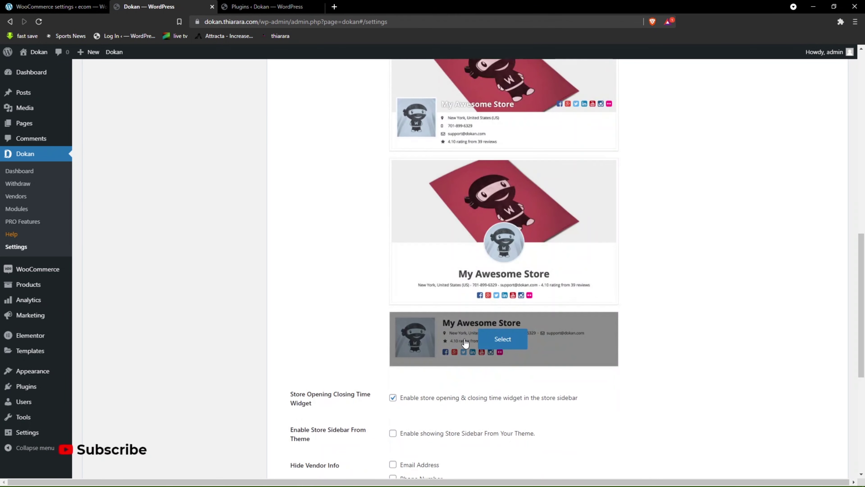
left_click(501, 339)
Hide vendor email address, phone number and store address, then save the Appearance settings
scroll(443, 307, "down", 4)
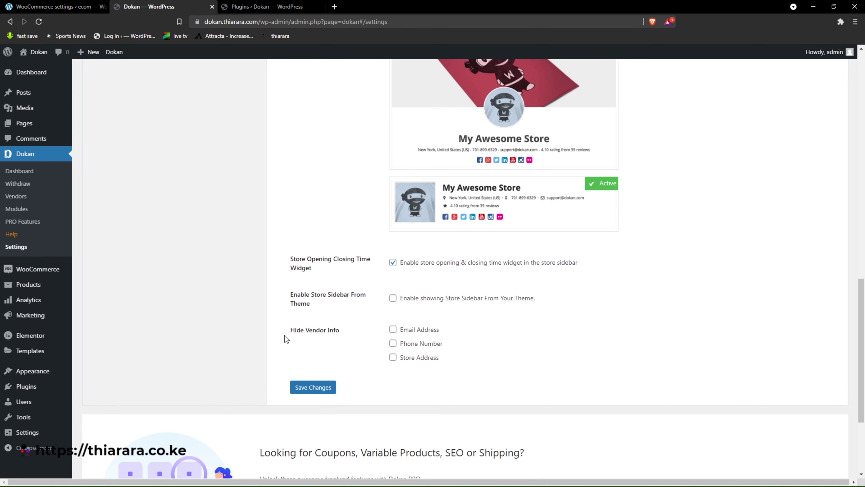
scroll(454, 279, "up", 1)
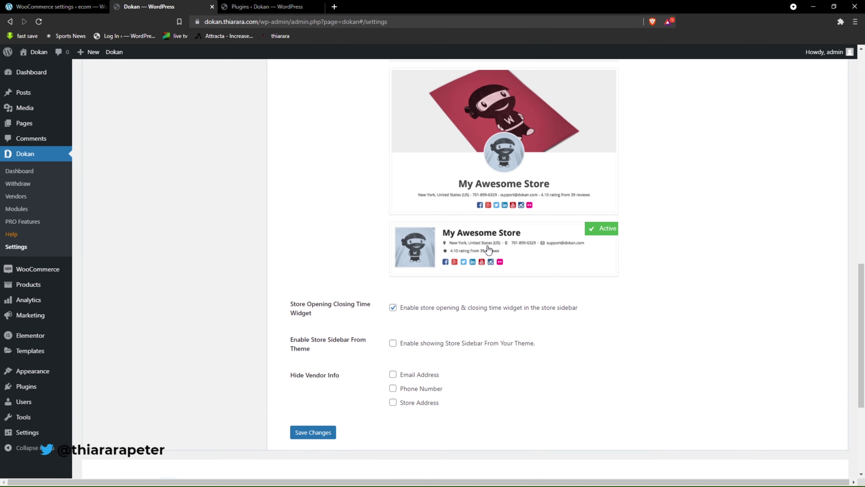
scroll(430, 293, "down", 1)
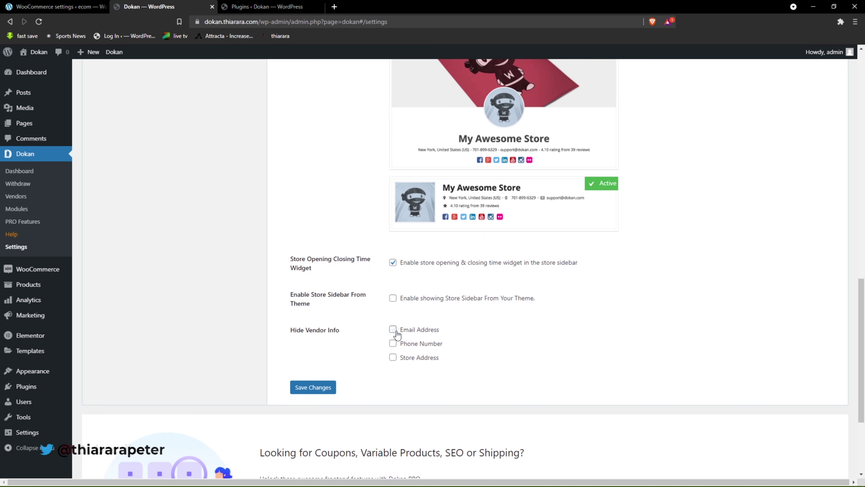
left_click(393, 329)
left_click(392, 345)
left_click(394, 358)
left_click(324, 387)
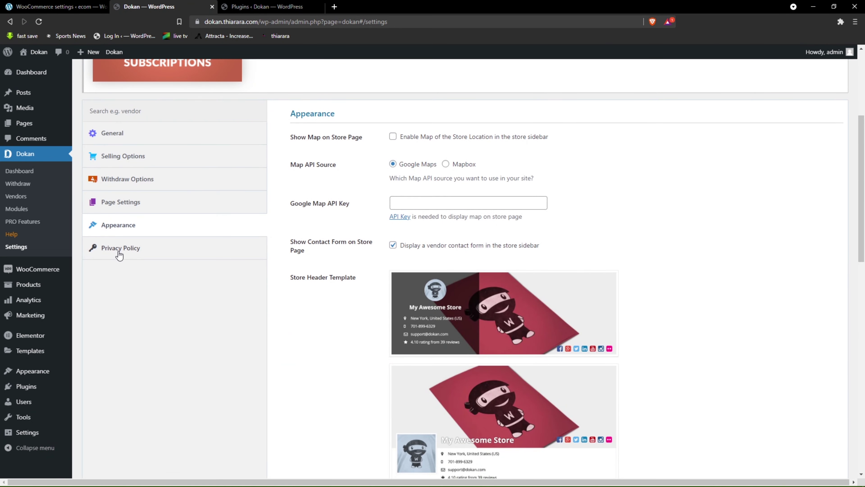
Review the privacy policy text and shortcode, save Privacy Policy settings, then open Dokan Vendors
left_click(120, 248)
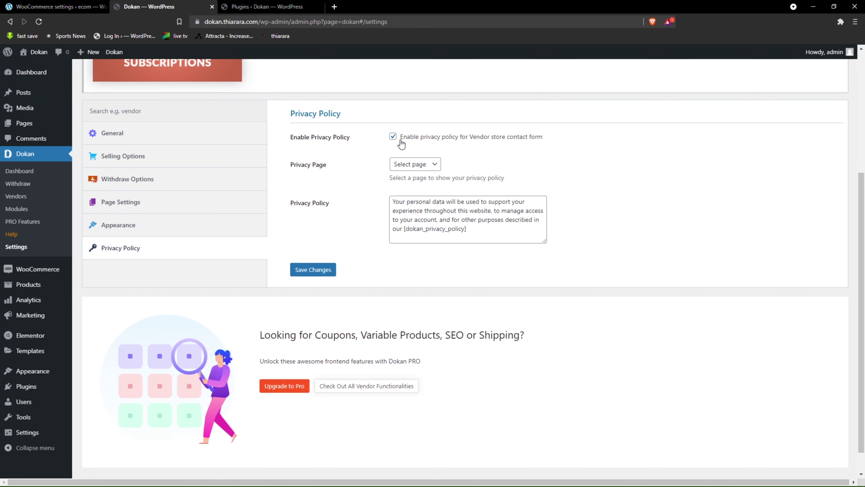
left_click_drag(479, 229, 388, 208)
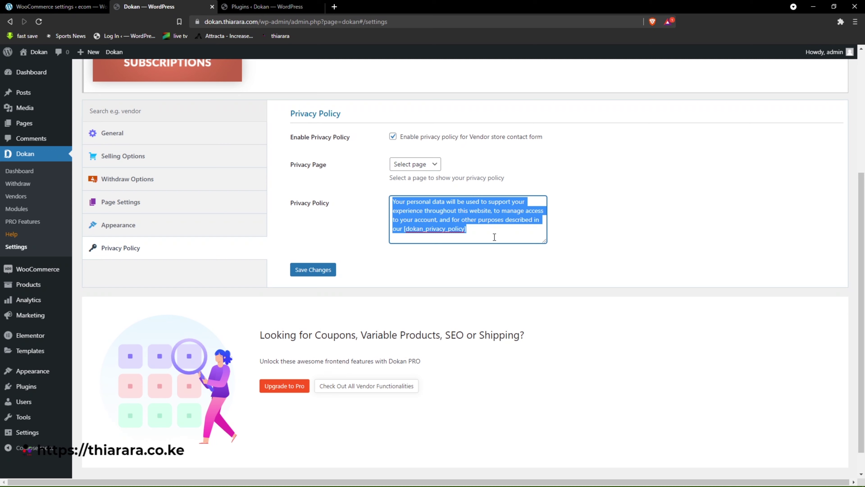
left_click(480, 233)
left_click_drag(479, 232, 413, 231)
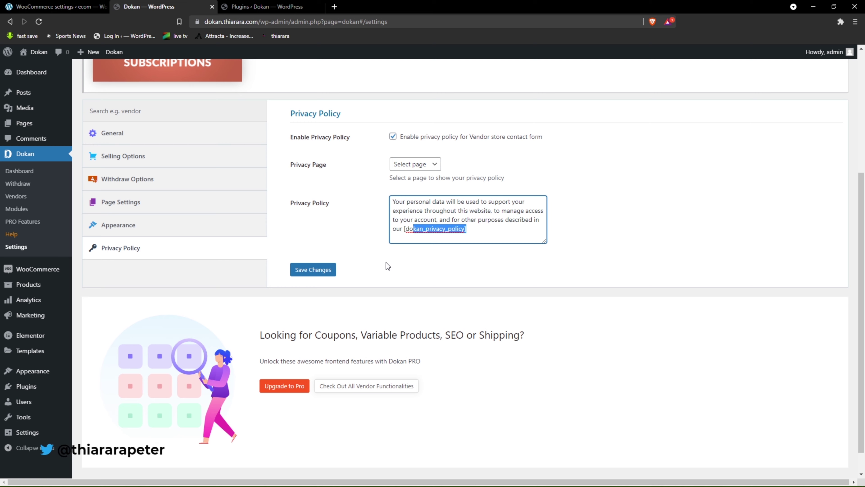
left_click(313, 269)
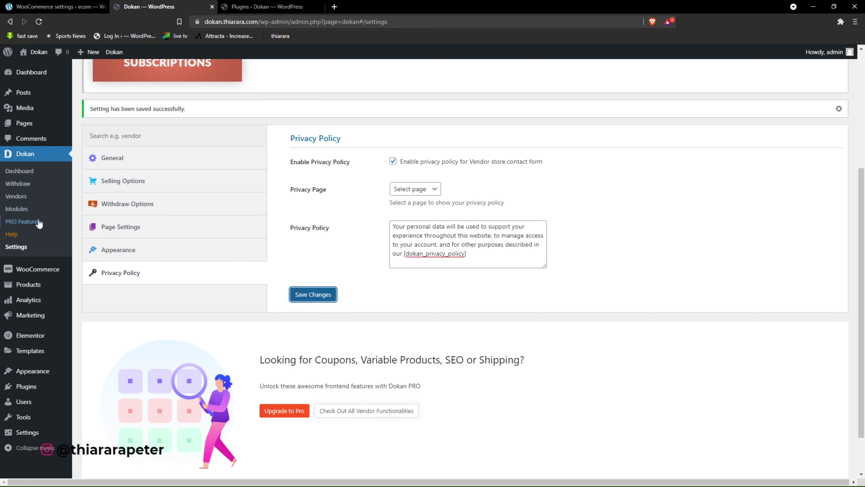
left_click(19, 199)
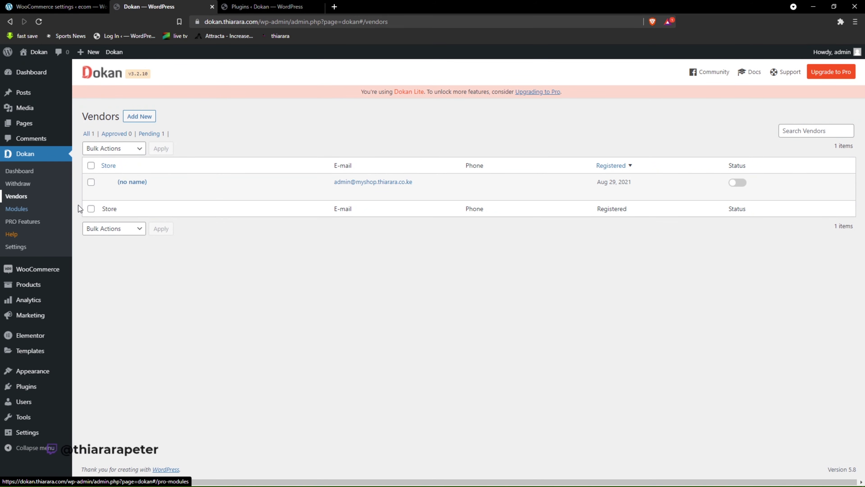
Start a new vendor with first name 'demo', last name 'shop' and store name 'demoshop'
left_click(144, 120)
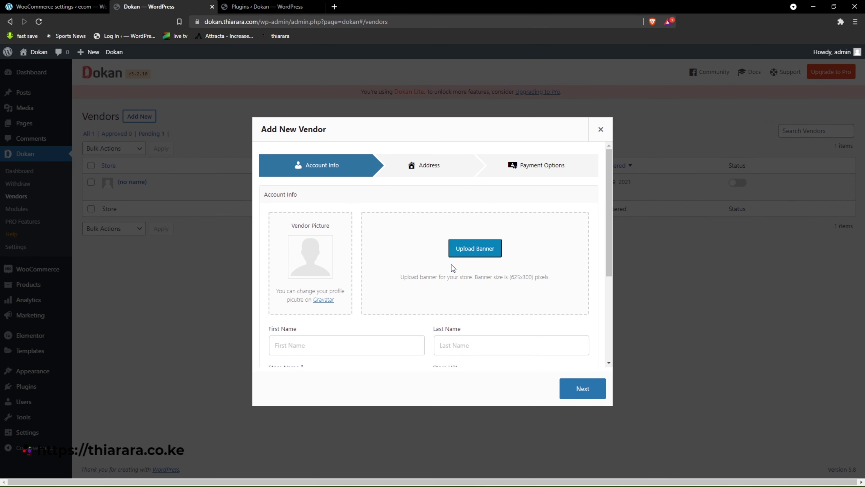
scroll(328, 325, "down", 3)
left_click(299, 260)
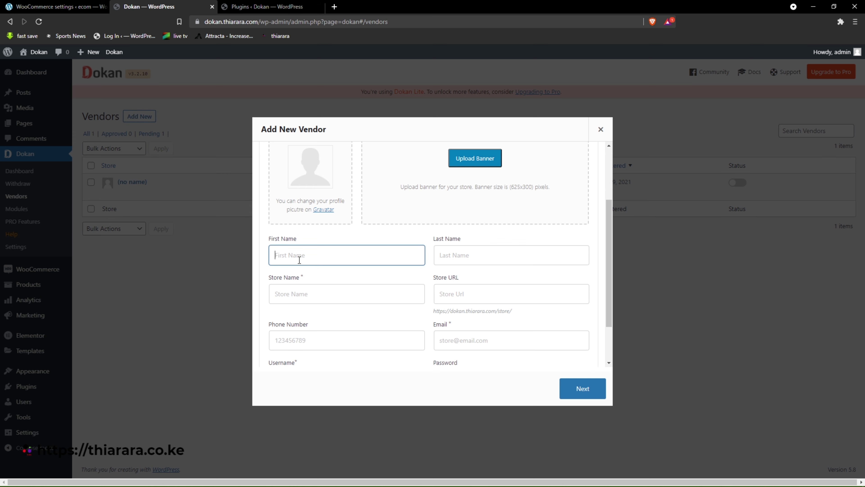
type("demo")
left_click(475, 256)
type("shop")
left_click(303, 297)
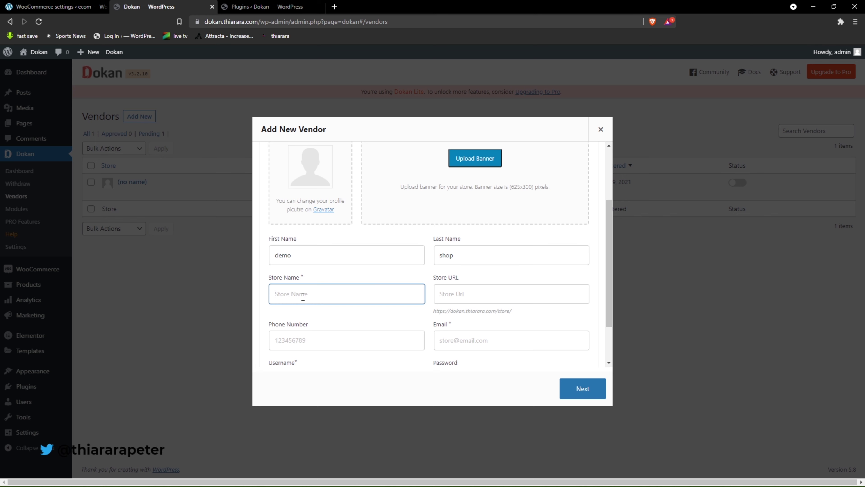
type("demos")
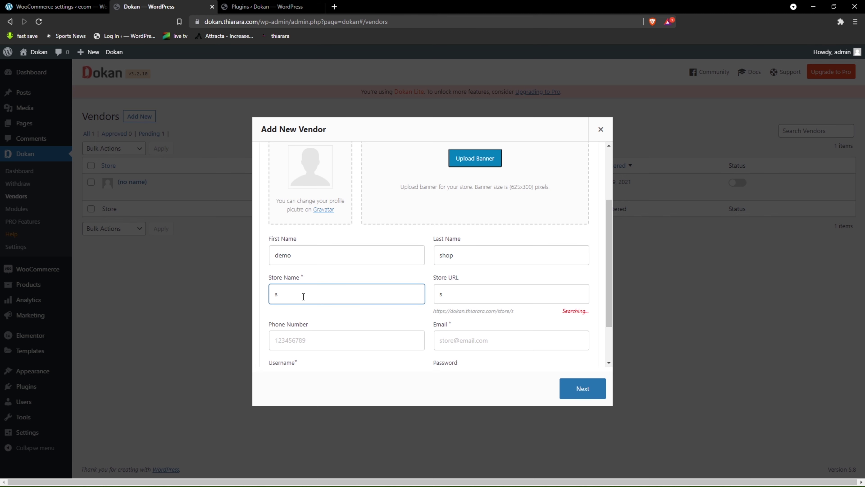
type("hop")
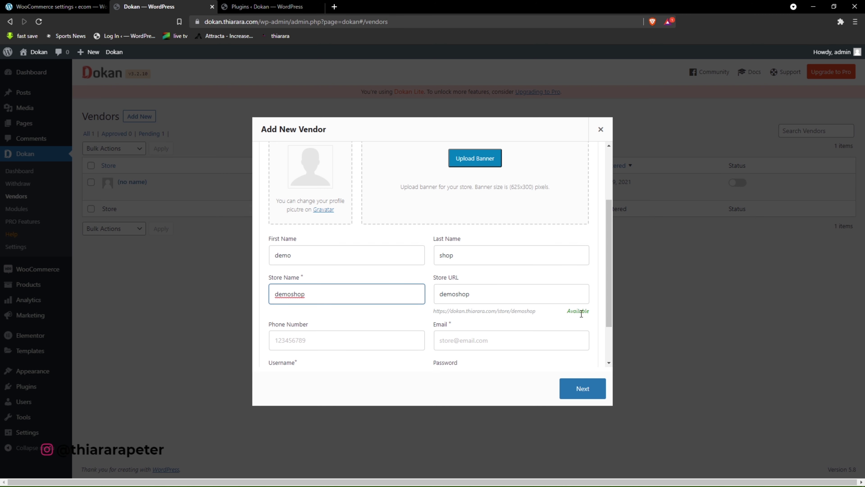
Check the auto-filled 'demoshop' store URL and enter the vendor's email address
left_click_drag(486, 294, 424, 296)
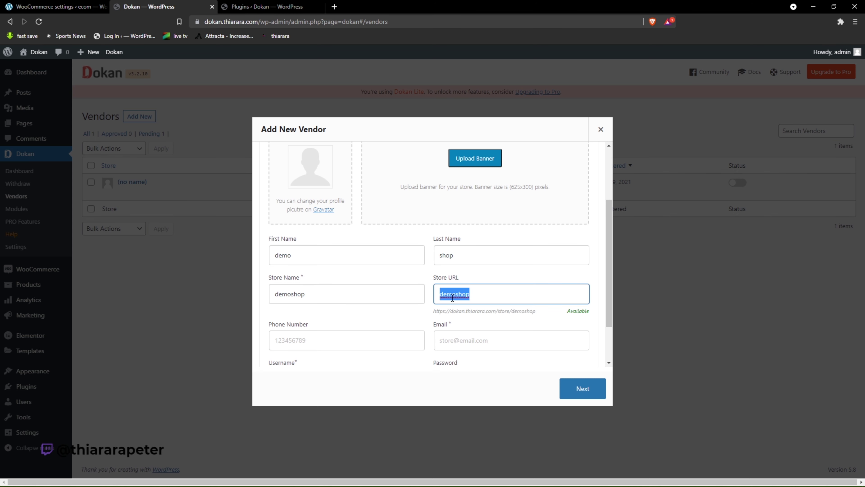
left_click(315, 343)
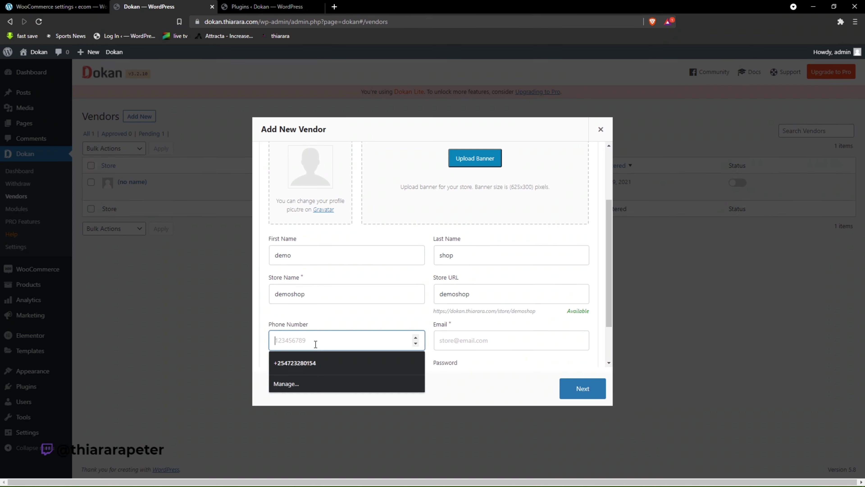
left_click(440, 345)
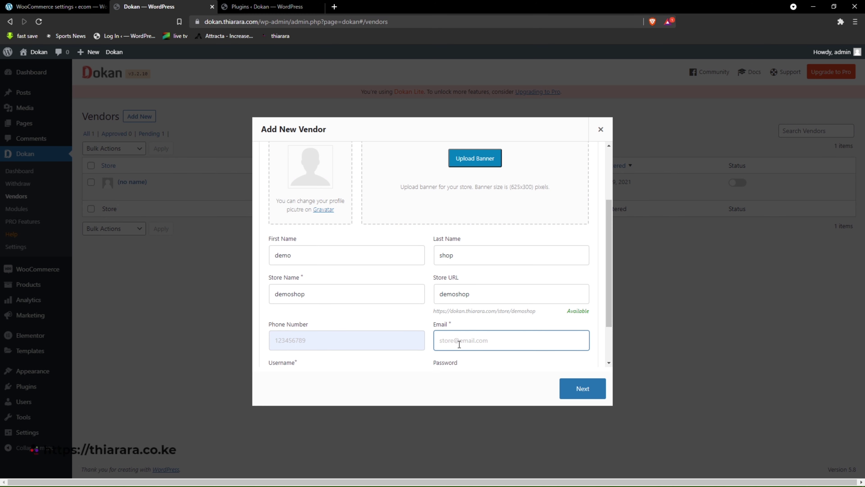
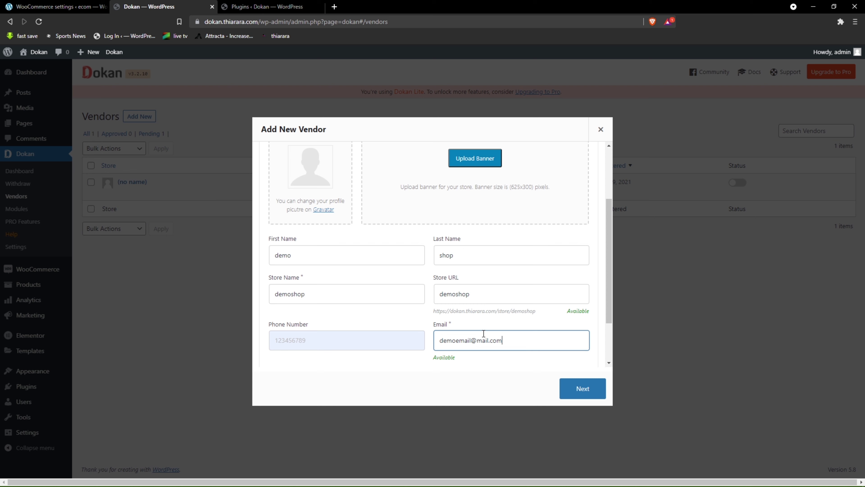
scroll(469, 320, "down", 1)
scroll(469, 322, "down", 1)
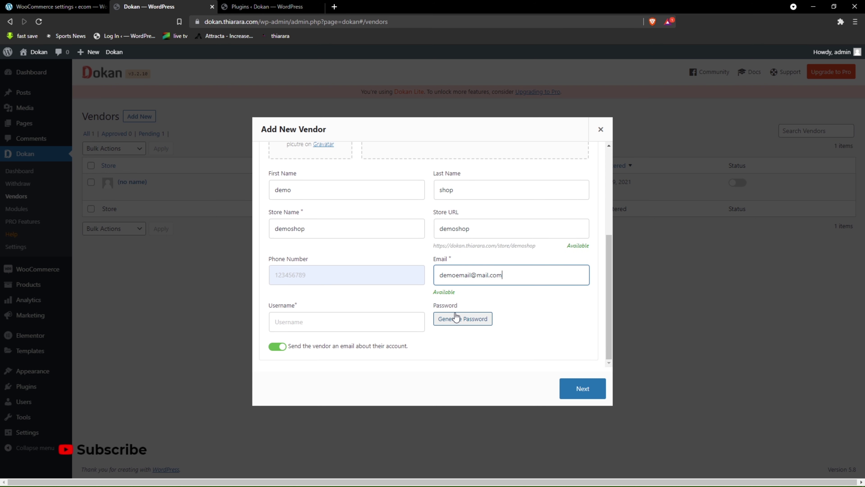
Set username 'demostor' and a custom password instead of the generated one, then continue
left_click(345, 323)
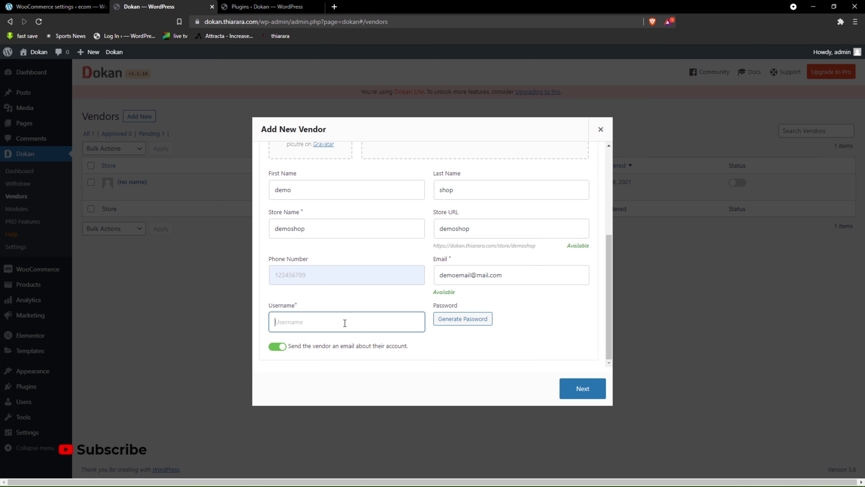
type("demost")
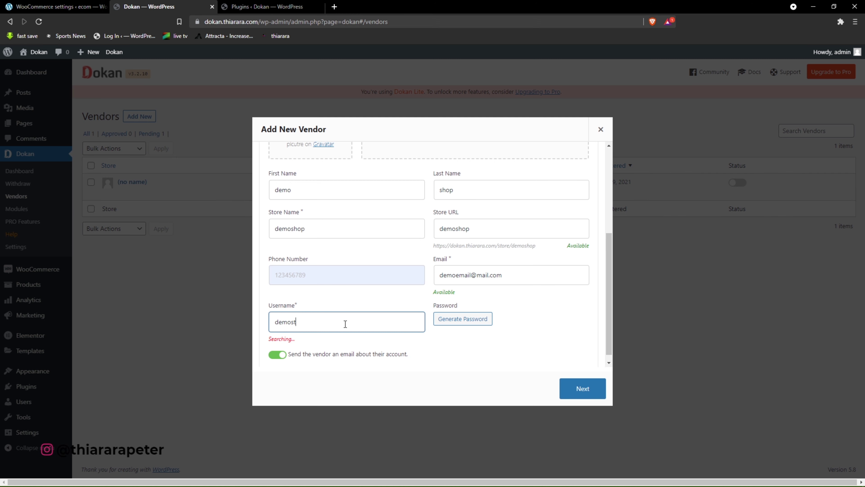
type("orw")
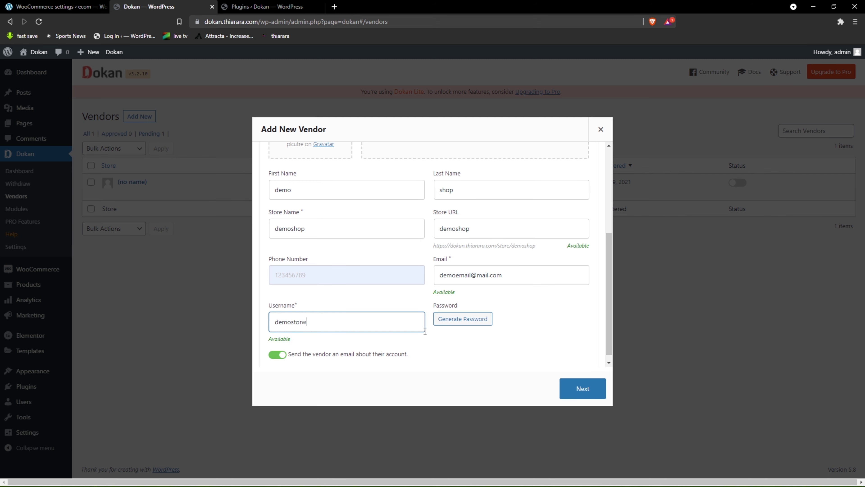
left_click(453, 319)
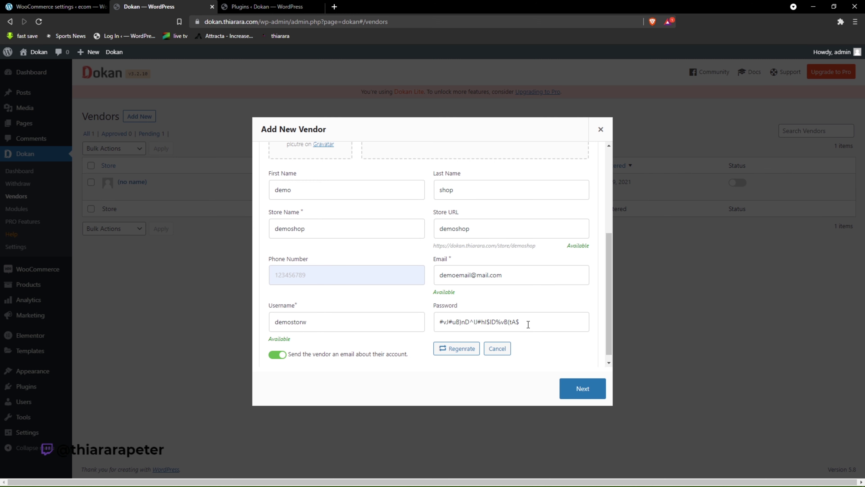
left_click_drag(527, 323, 401, 331)
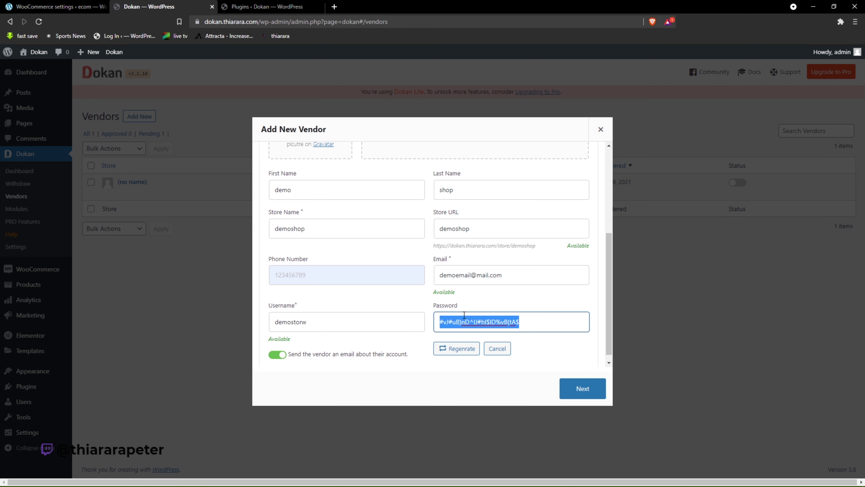
key("BackSpace")
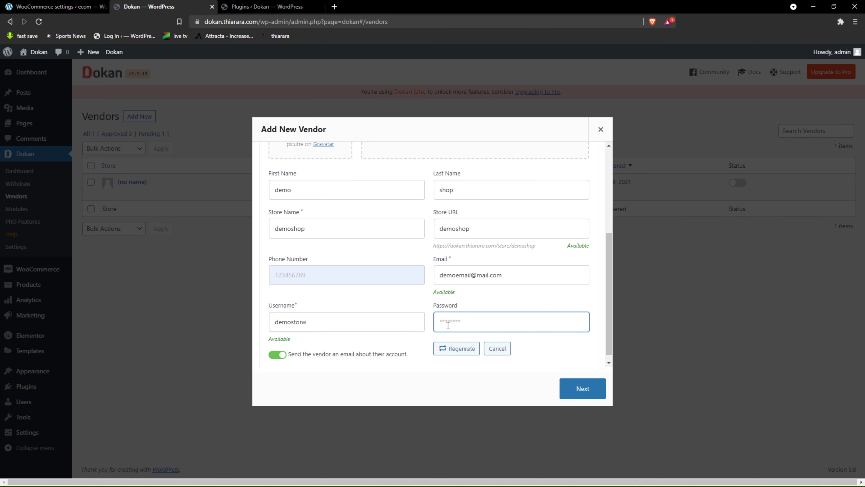
scroll(442, 319, "down", 1)
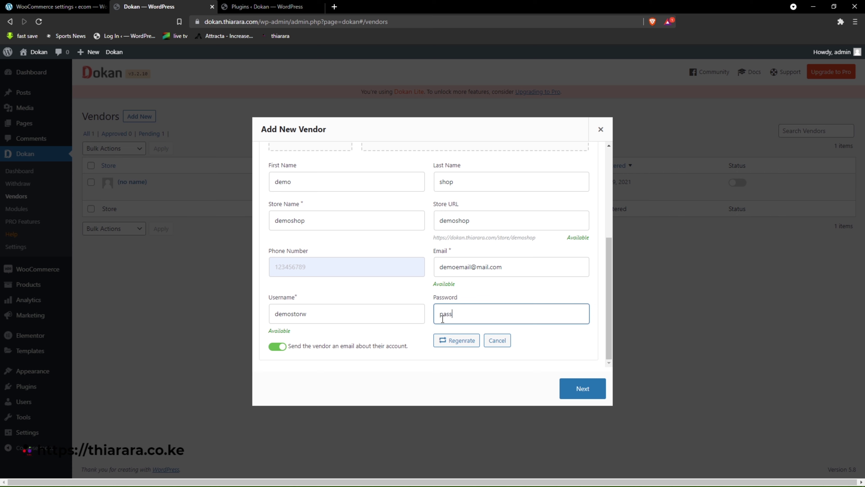
left_click(308, 317)
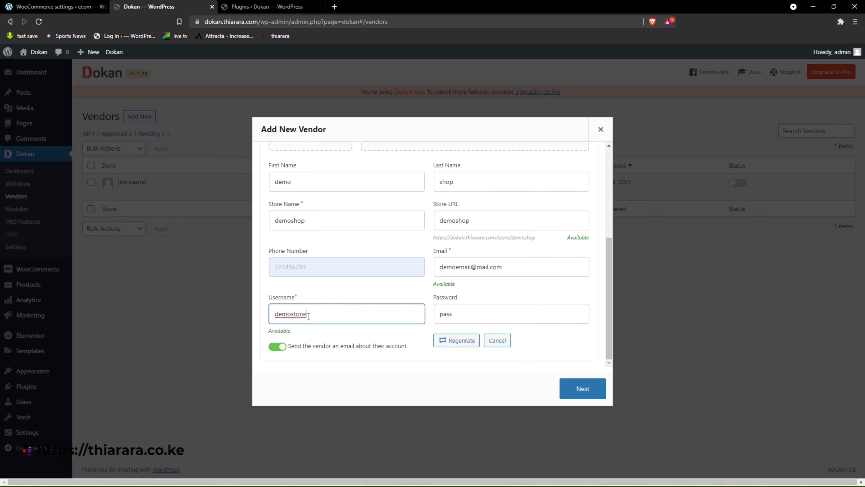
key("BackSpace")
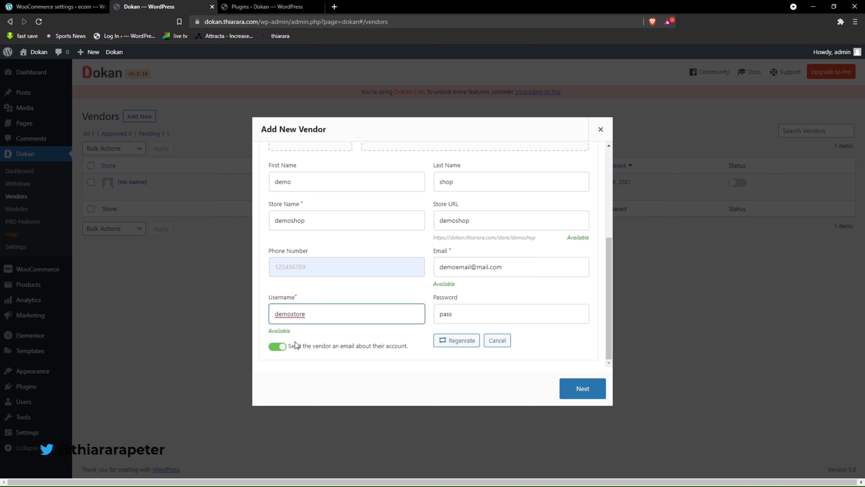
left_click(571, 397)
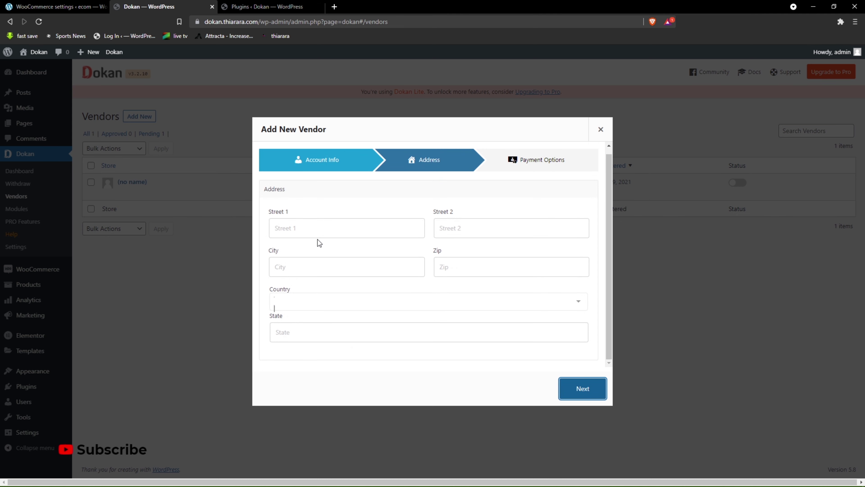
Fill the vendor address from a saved suggestion with country Kenya and state Nairobi
left_click(319, 235)
left_click(320, 253)
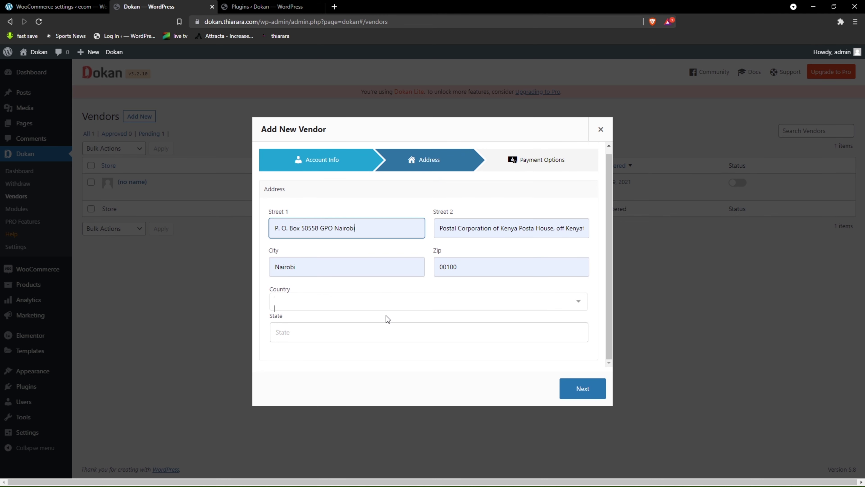
left_click(303, 304)
type("ken")
left_click(310, 327)
left_click(305, 330)
type("nairobi")
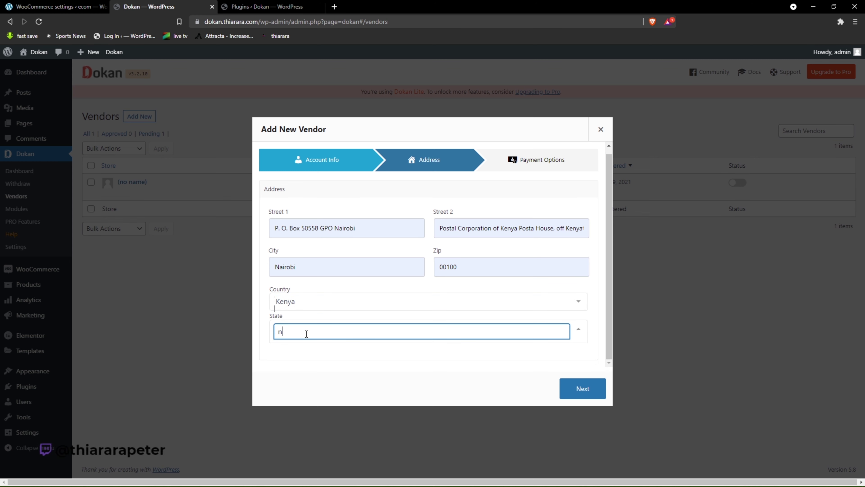
left_click(584, 397)
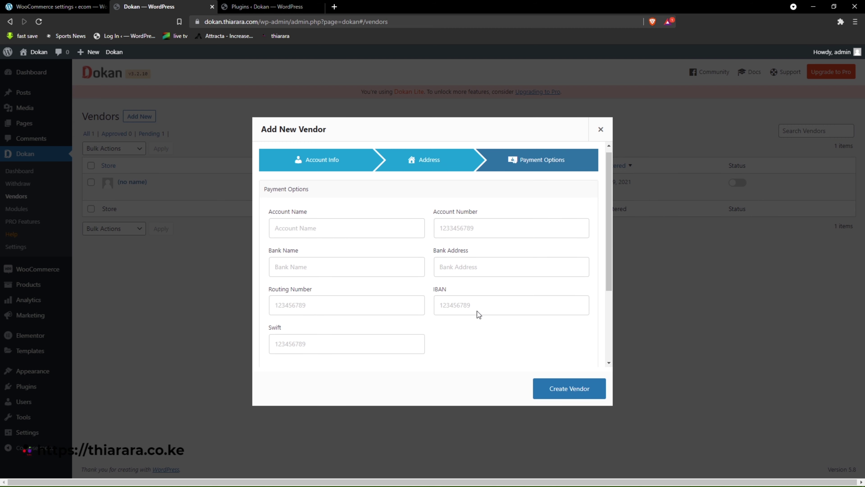
Create the demoshop vendor and copy its email address from the Vendors list
left_click(561, 391)
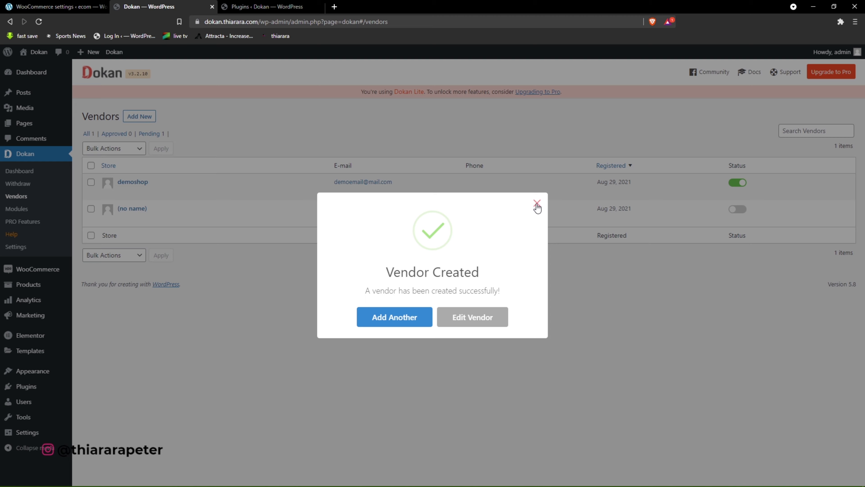
left_click(537, 204)
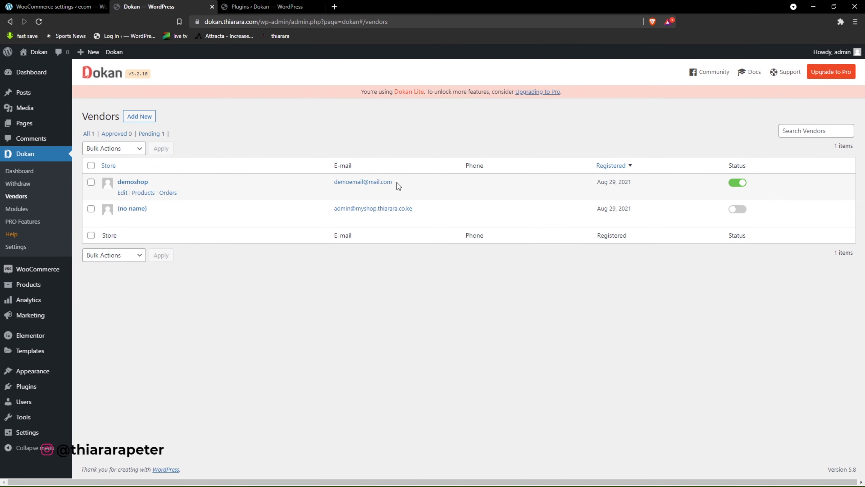
left_click_drag(396, 183, 335, 181)
right_click(345, 181)
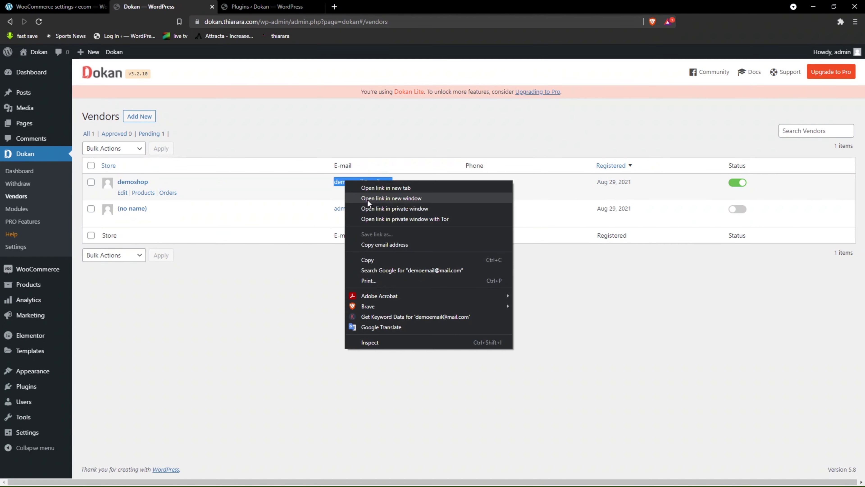
left_click(374, 256)
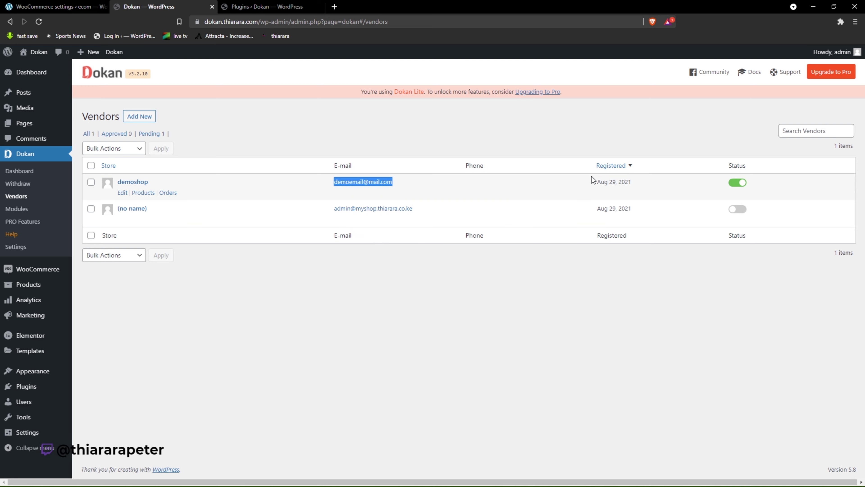
left_click(856, 22)
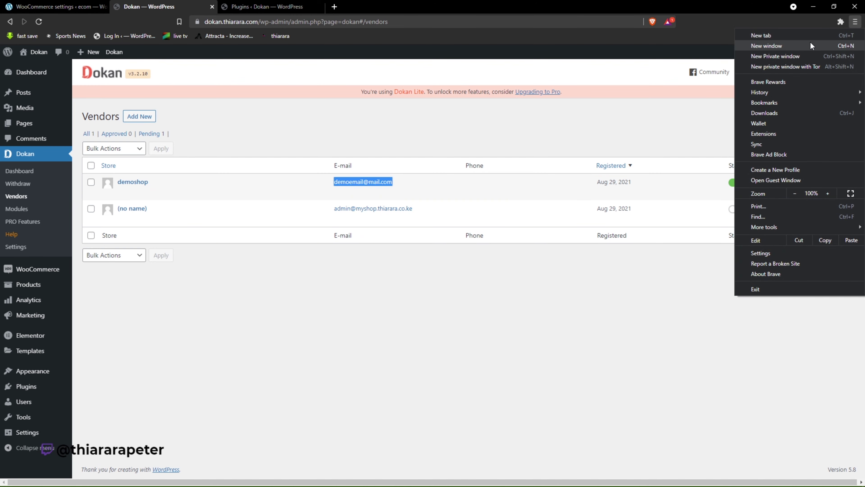
Open dokan.thiarara.com in a new private Brave window
left_click(784, 57)
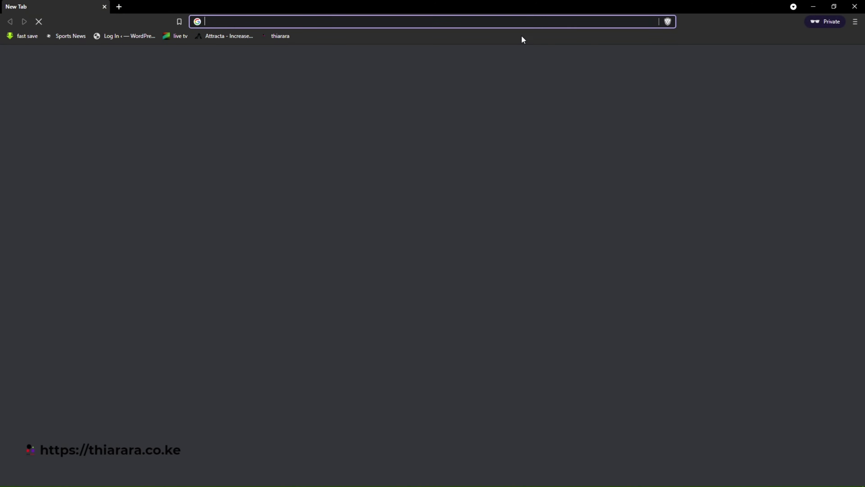
type("dokan.thiarara.com")
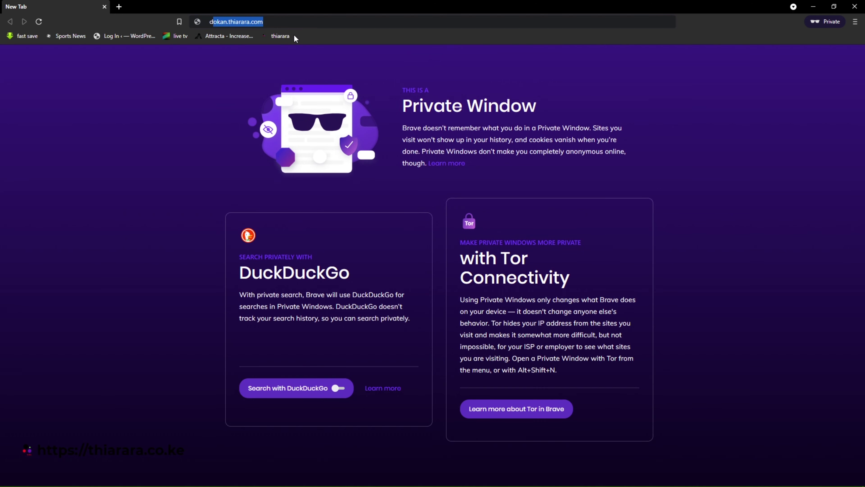
left_click(295, 35)
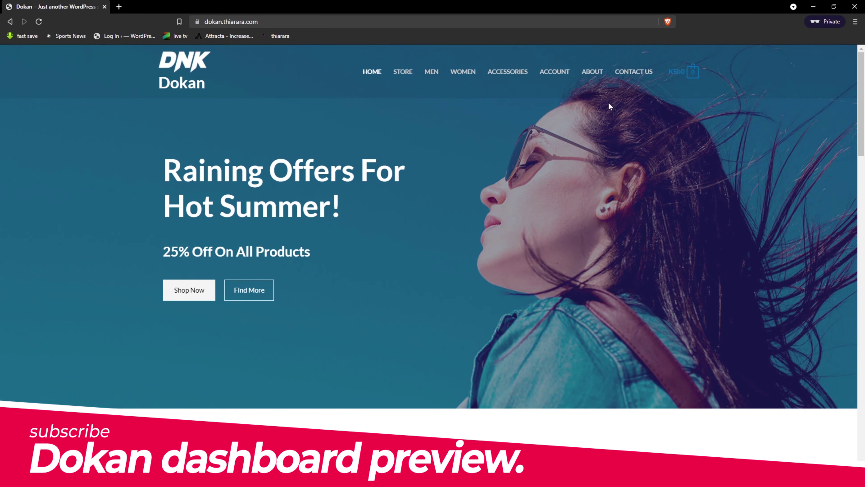
mouse_move(679, 84)
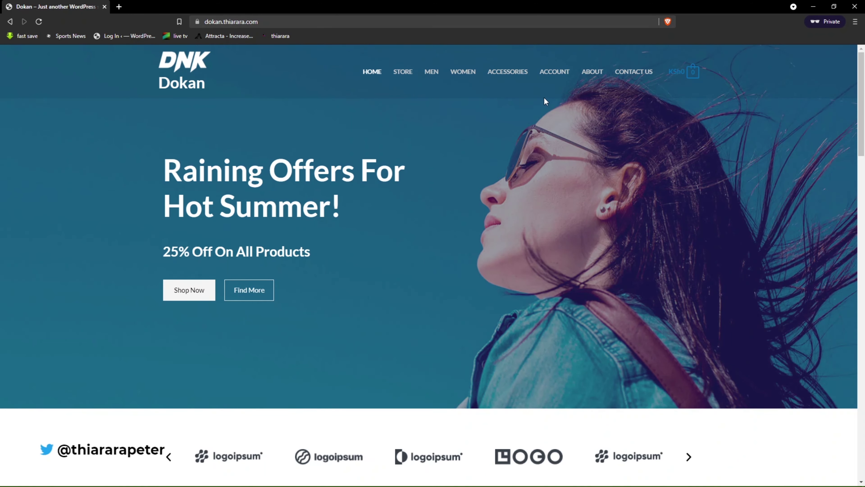
On My account, pick 'I am a vendor' to reveal shop fields, then revert to 'I am a customer'
left_click(555, 74)
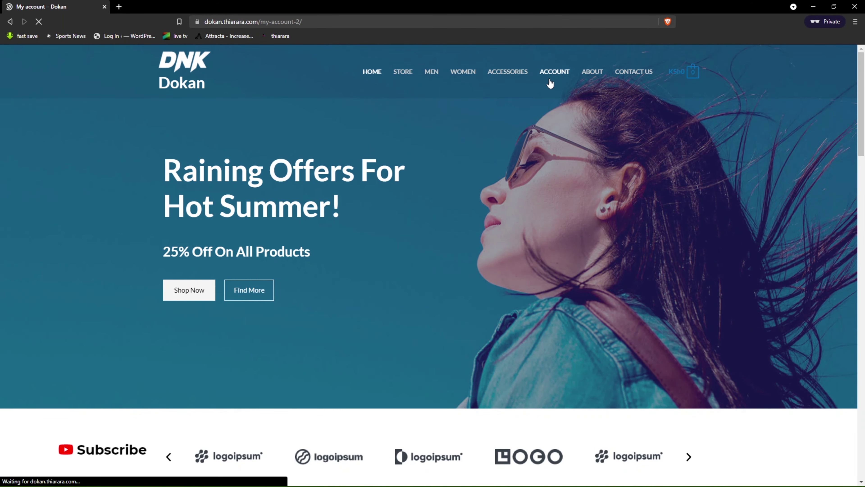
scroll(294, 251, "down", 3)
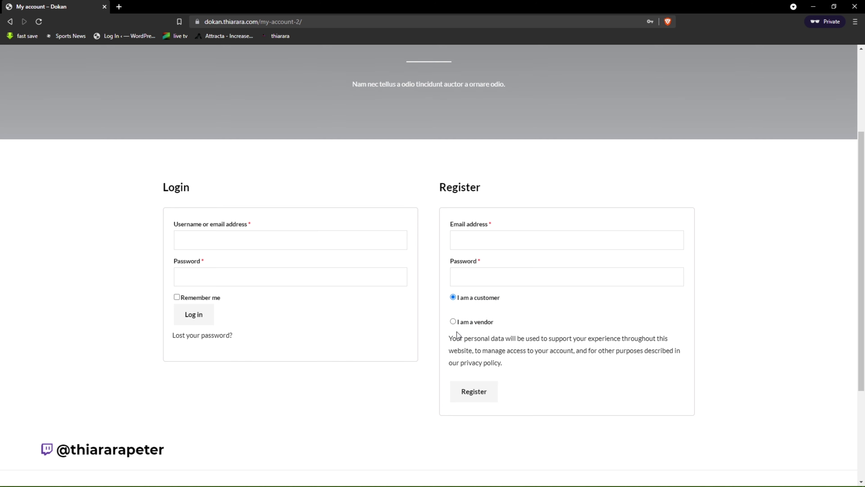
left_click(453, 321)
scroll(452, 302, "down", 4)
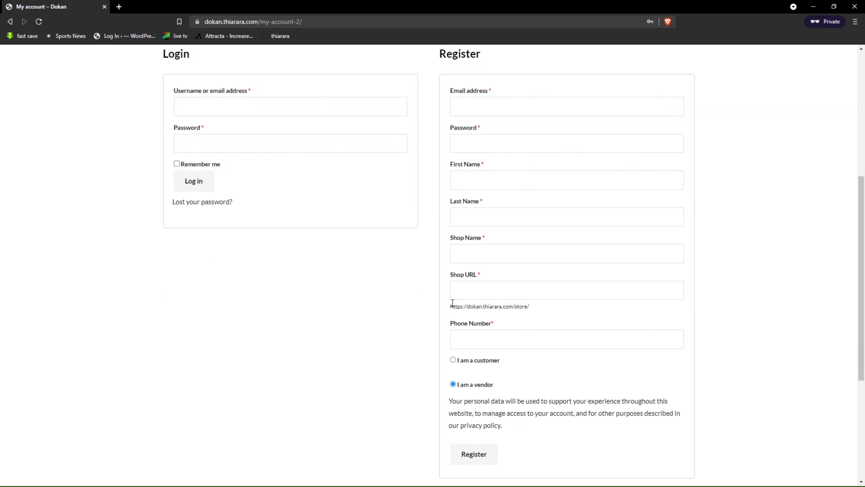
scroll(452, 303, "down", 4)
left_click(453, 222)
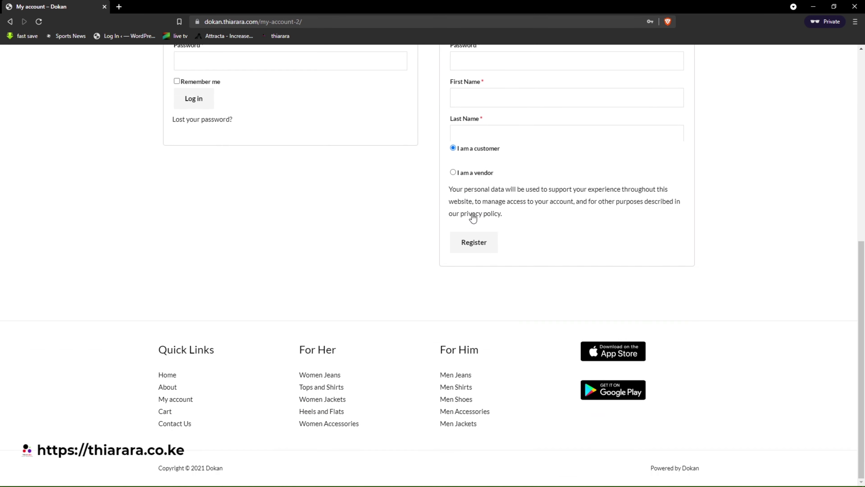
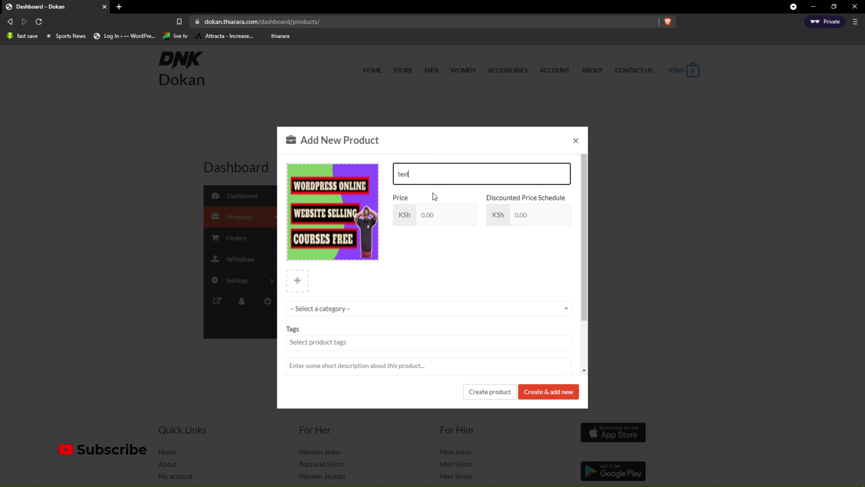
Set the product price to 100 and add the course banner image to the gallery
left_click(436, 215)
left_click(434, 237)
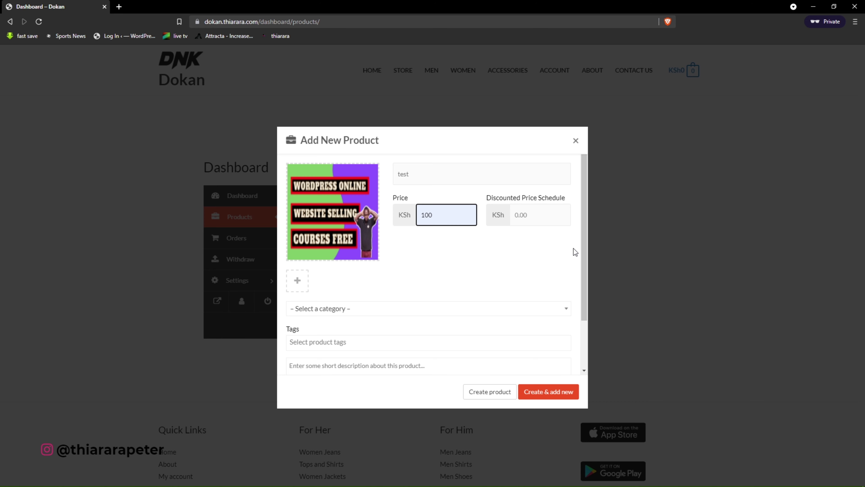
left_click(297, 284)
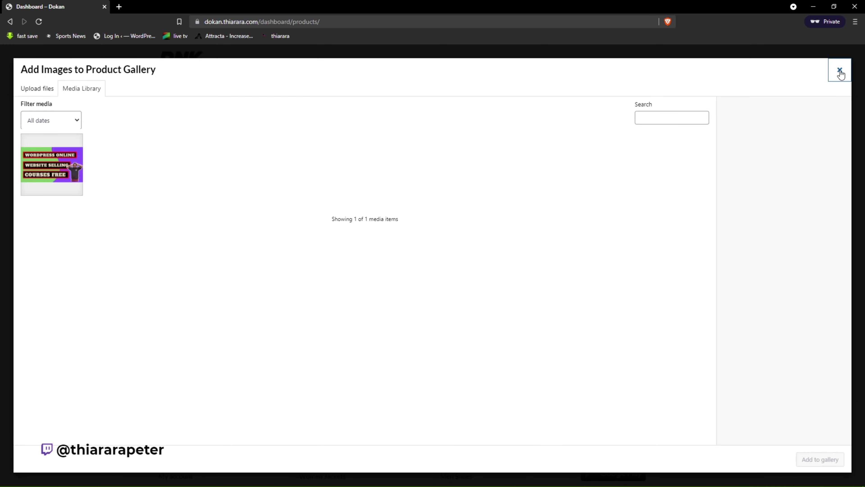
left_click(51, 170)
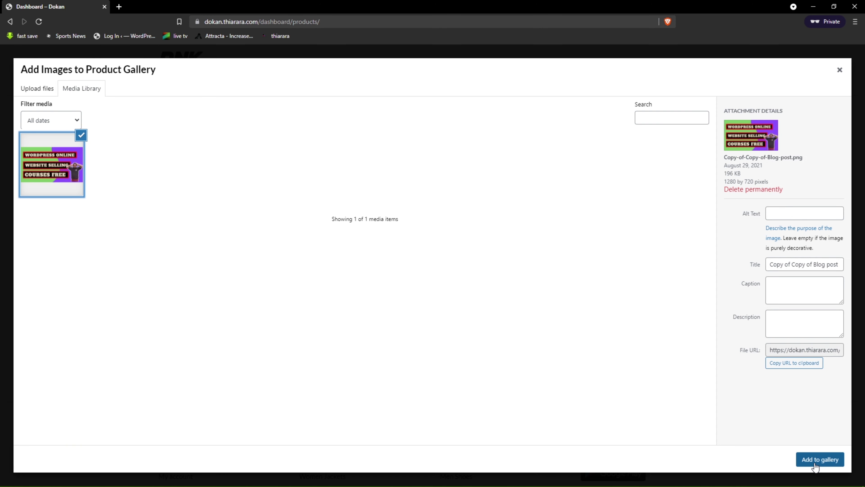
left_click(820, 459)
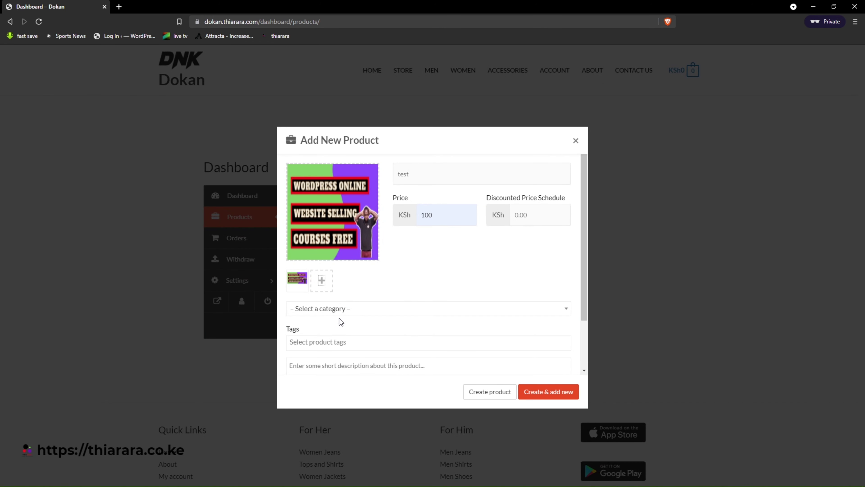
Assign the product to the Men category
left_click(358, 318)
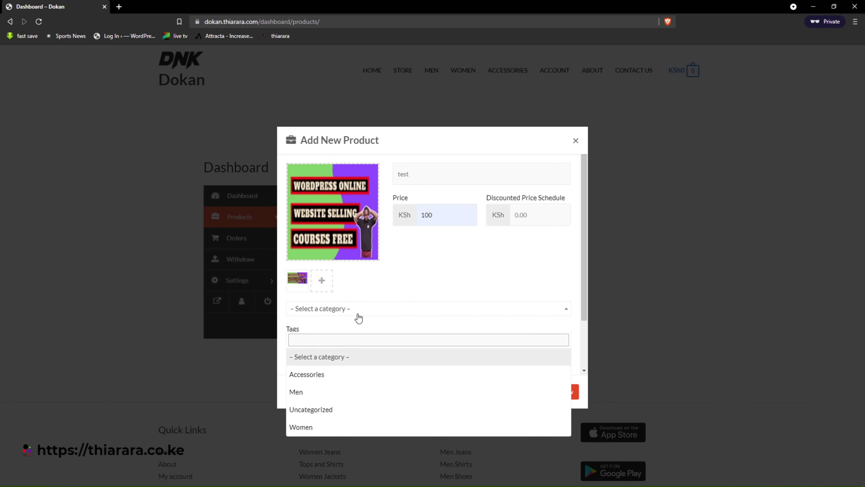
left_click(308, 390)
left_click(359, 343)
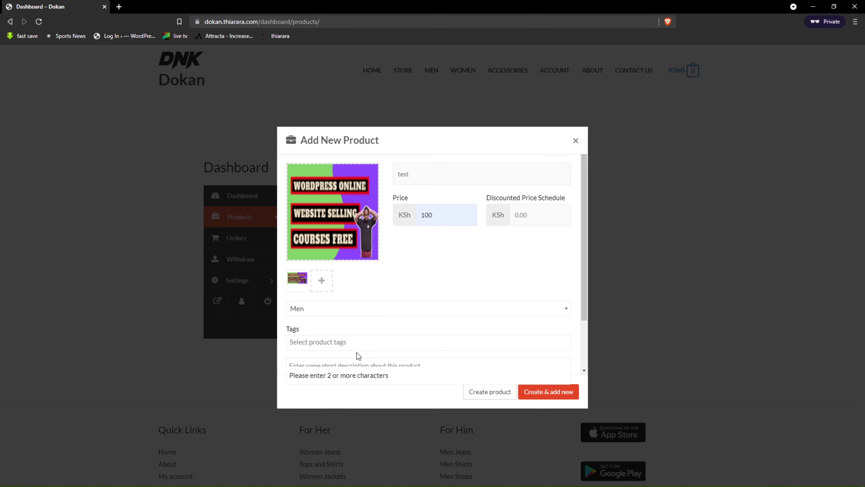
scroll(366, 348, "down", 3)
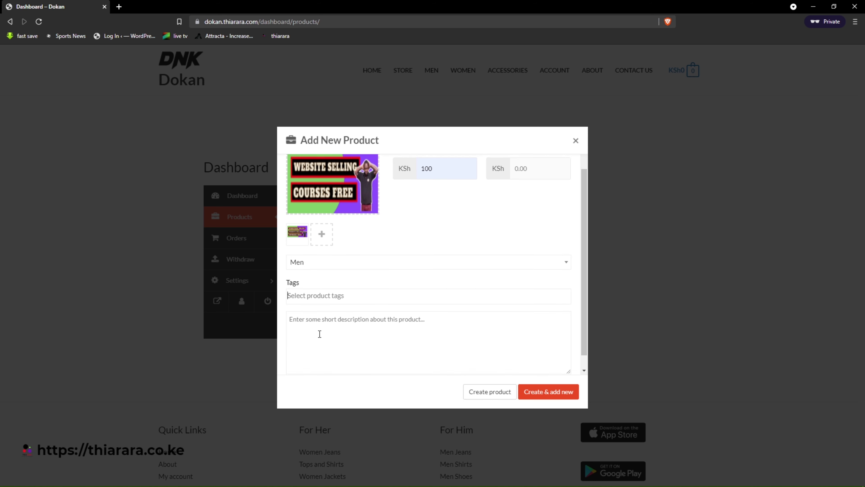
scroll(320, 334, "down", 1)
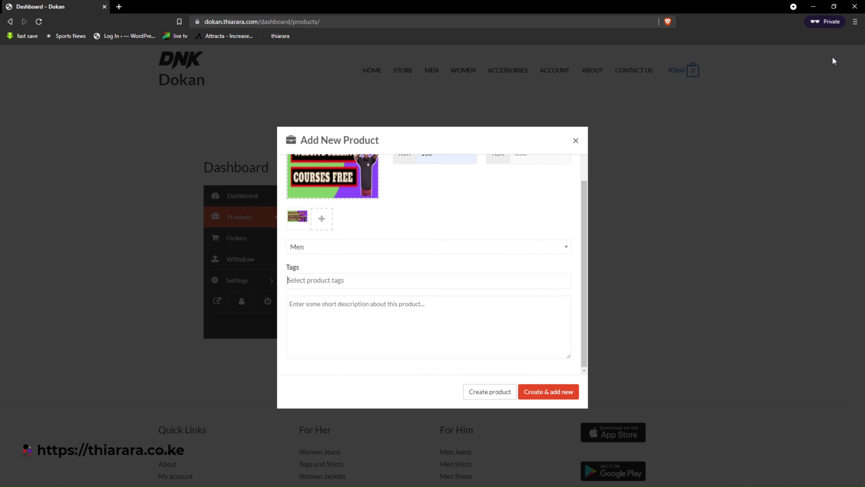
Generate lorem ipsum text, paste it as the short description, and create the product
left_click_drag(745, 9, 519, 174)
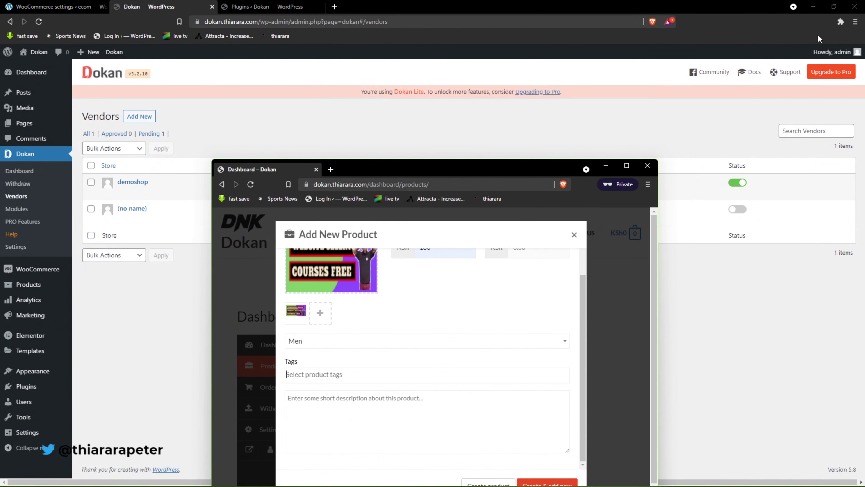
left_click(840, 21)
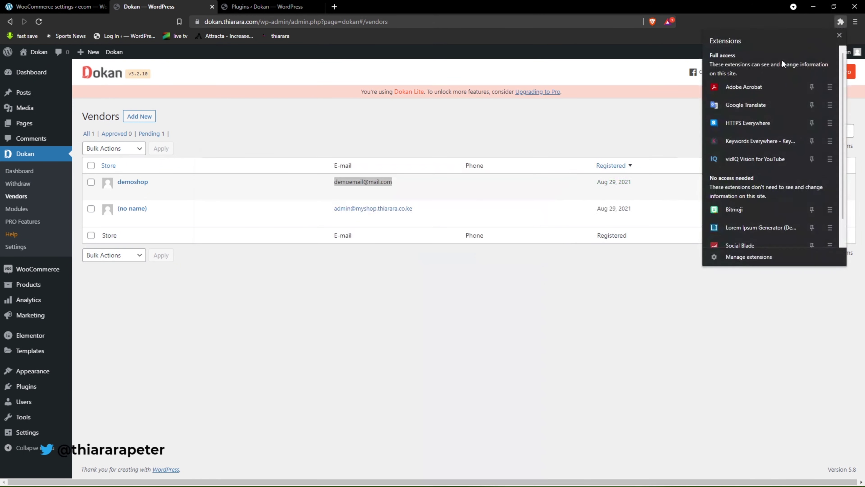
left_click(746, 227)
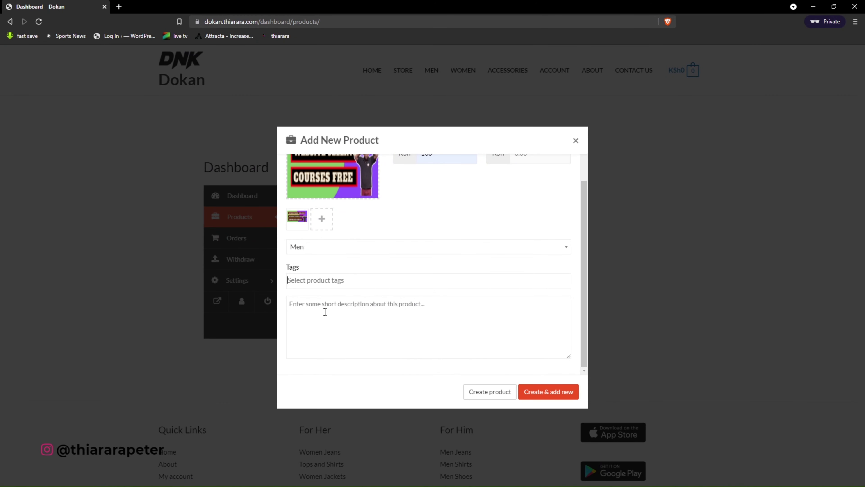
left_click(325, 312)
type("Vestibulum ac diam sit amet quam vehicula elementum sed sit amet dui. Proin eget tortor risus.")
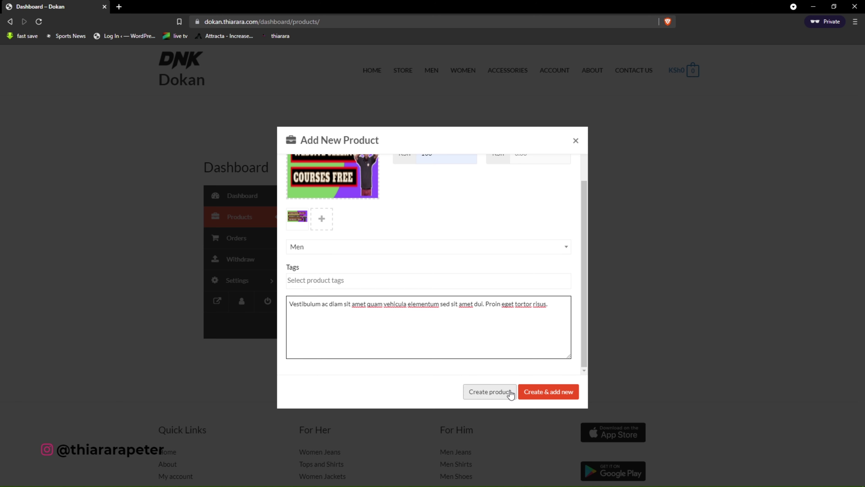
left_click(555, 391)
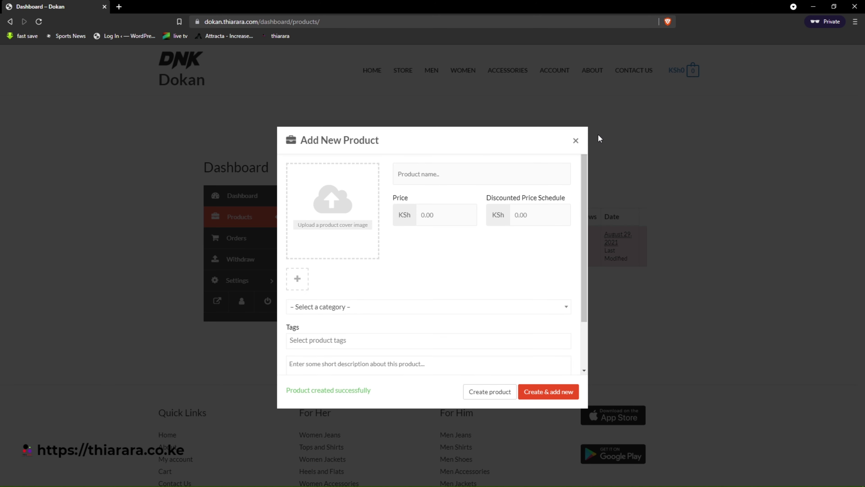
Close the product form to confirm 'test' is Pending Review at KSh100, then switch to the admin window
left_click(576, 141)
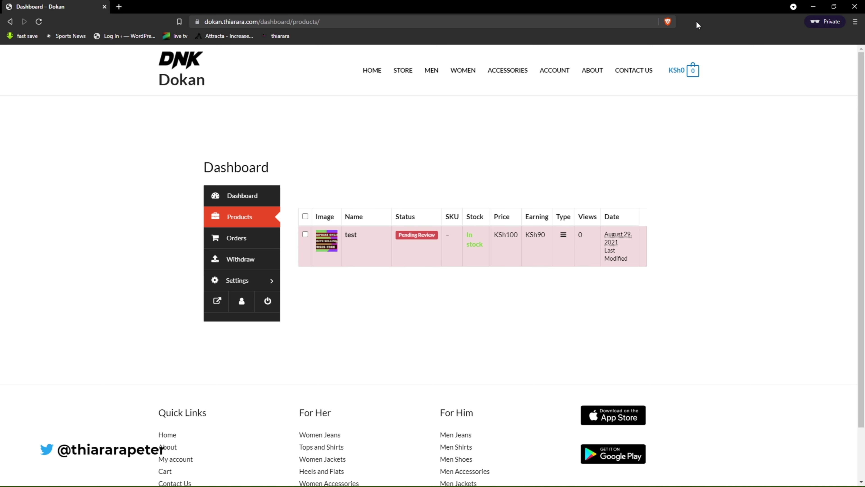
left_click_drag(695, 7, 643, 102)
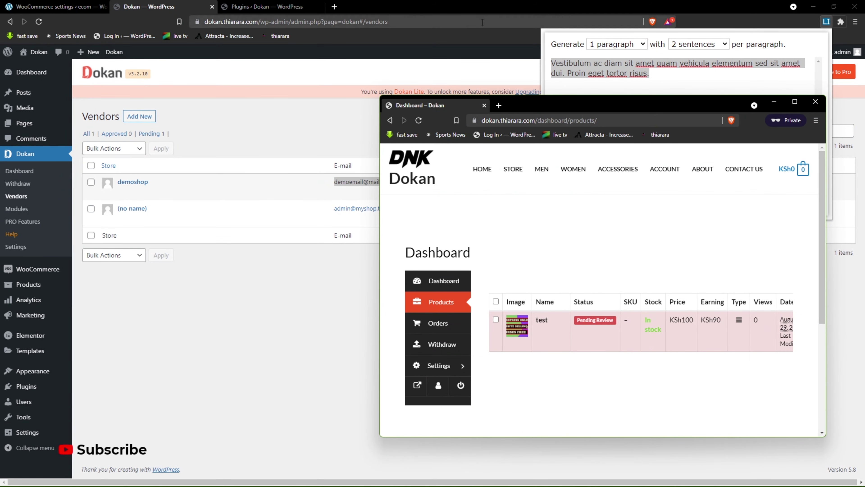
left_click(162, 338)
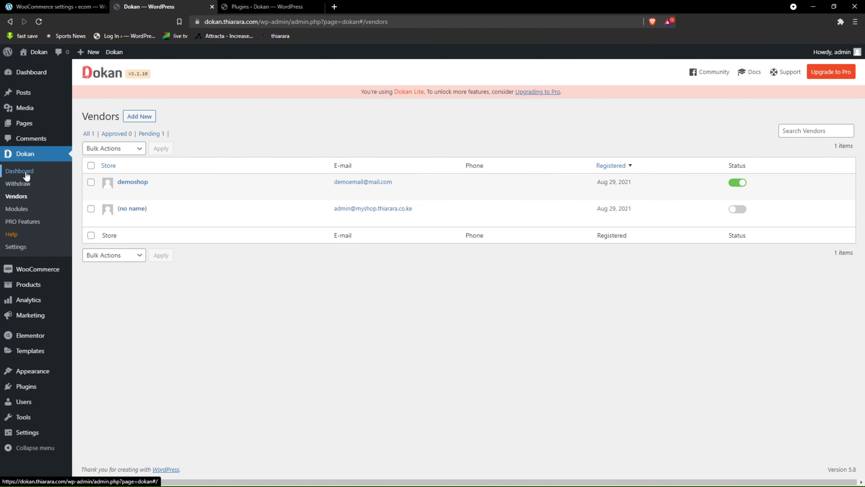
Check the Dokan overview and this month's products, then open Products > All Products
left_click(25, 157)
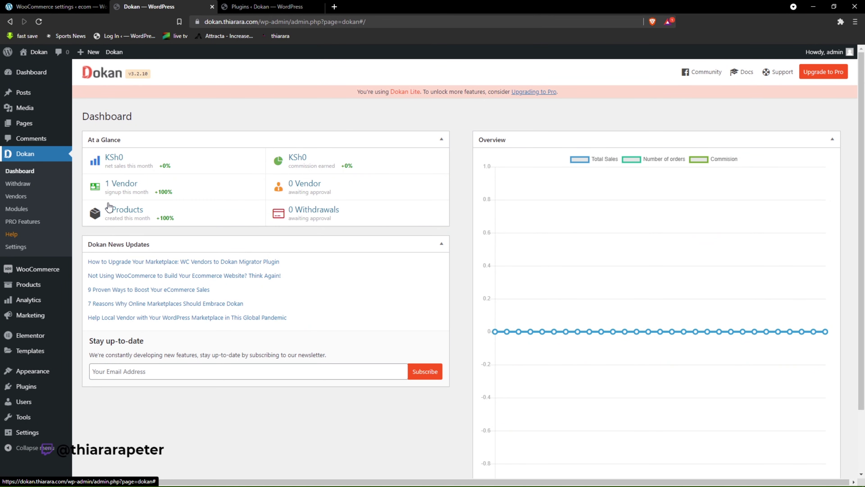
left_click(128, 214)
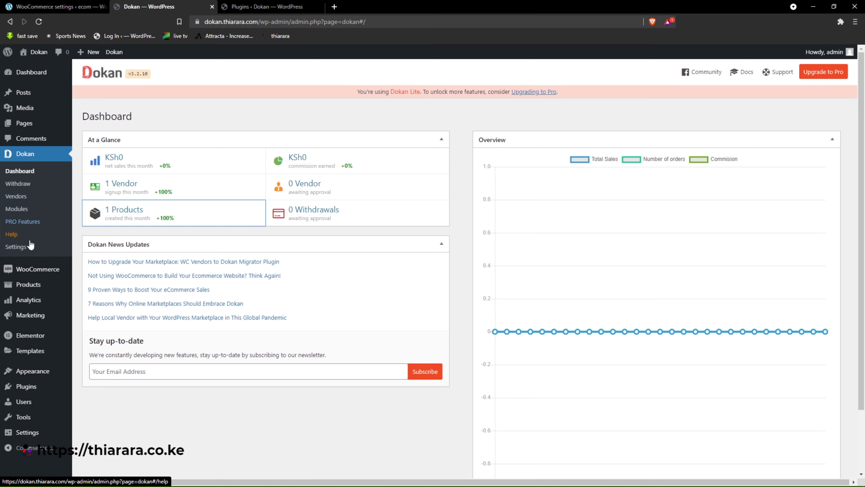
mouse_move(31, 288)
left_click(91, 287)
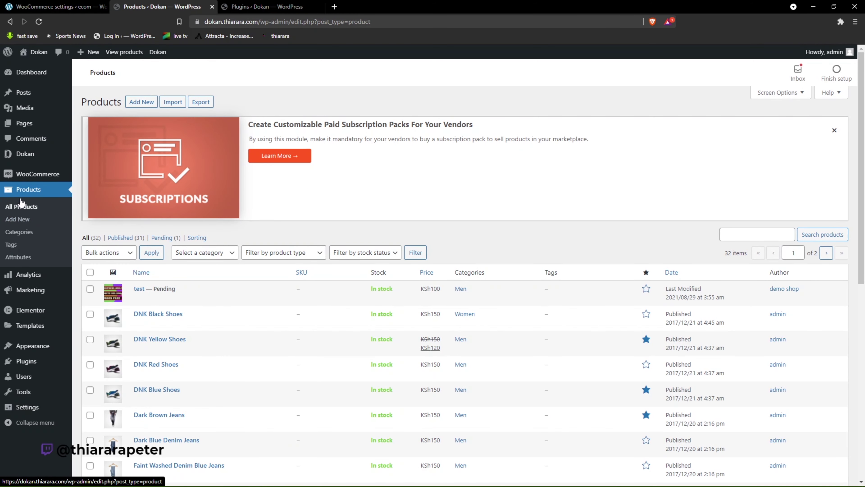
Visit Dokan Vendors, return to All Products, and filter the list to Pending (1)
mouse_move(26, 155)
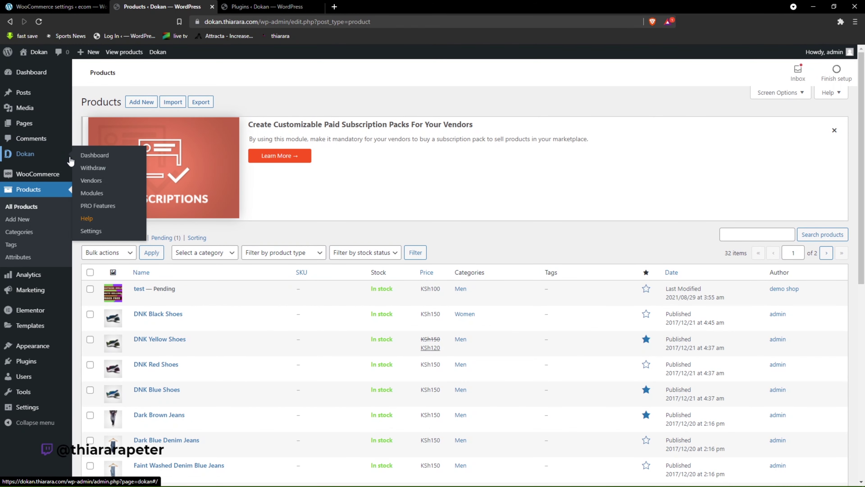
left_click(92, 182)
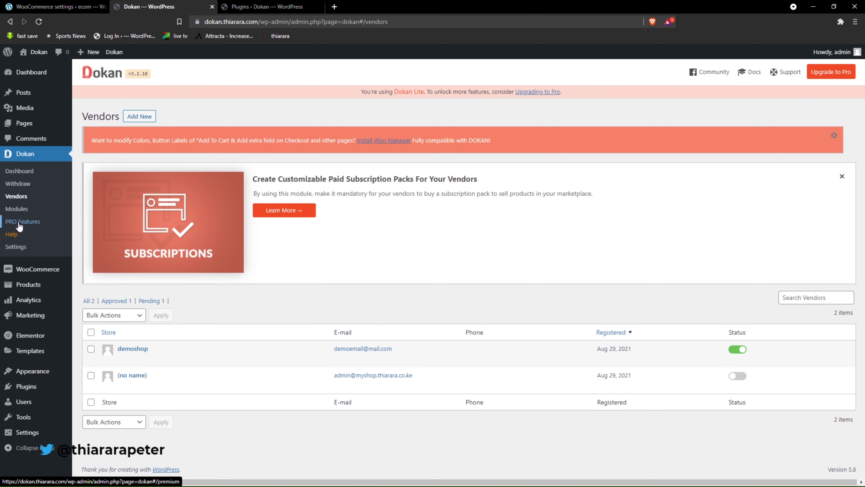
mouse_move(41, 291)
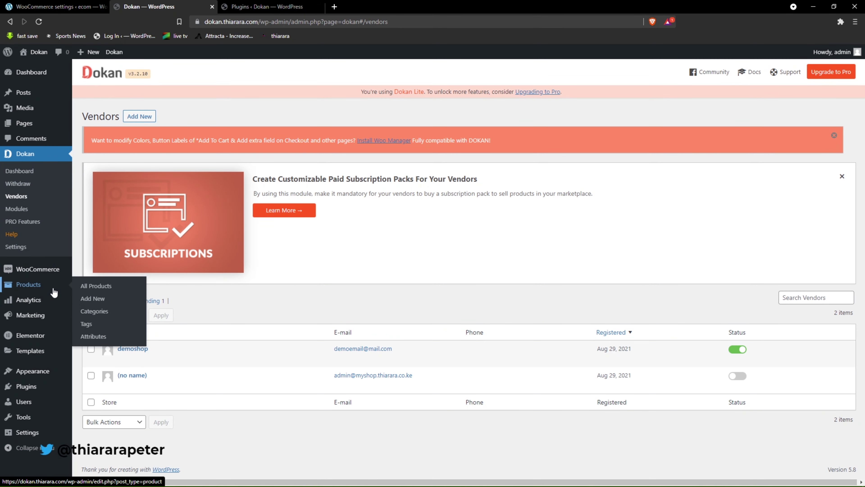
left_click(100, 288)
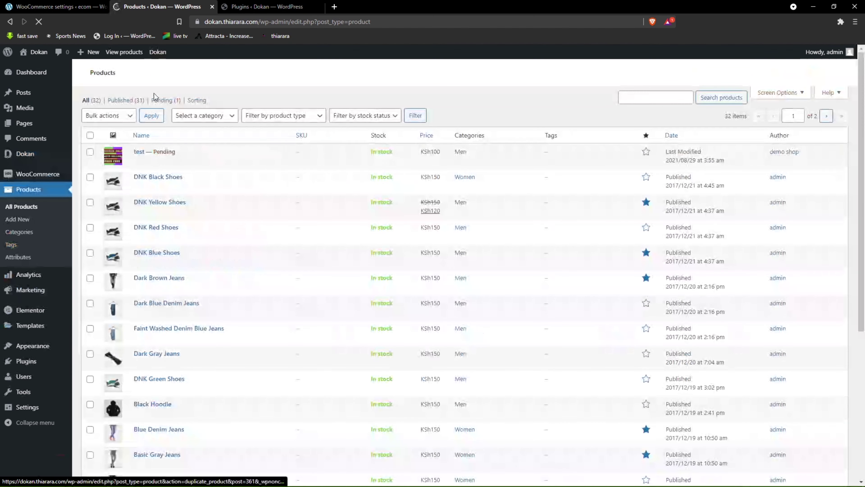
left_click(166, 238)
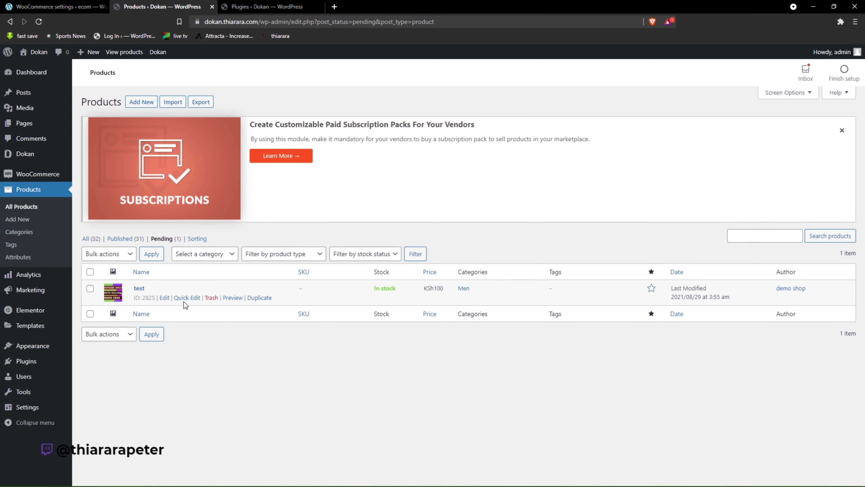
Quick Edit 'test', keep visibility Catalog & search, set status to Published, and update
left_click(189, 298)
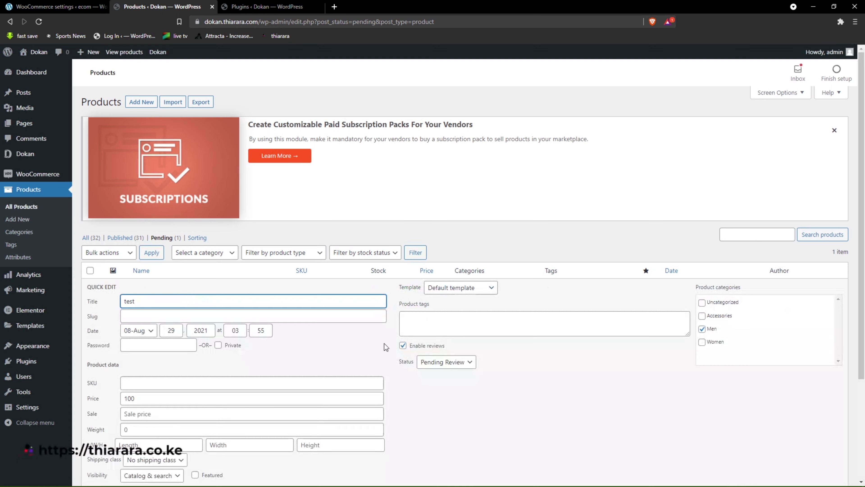
scroll(174, 242, "down", 3)
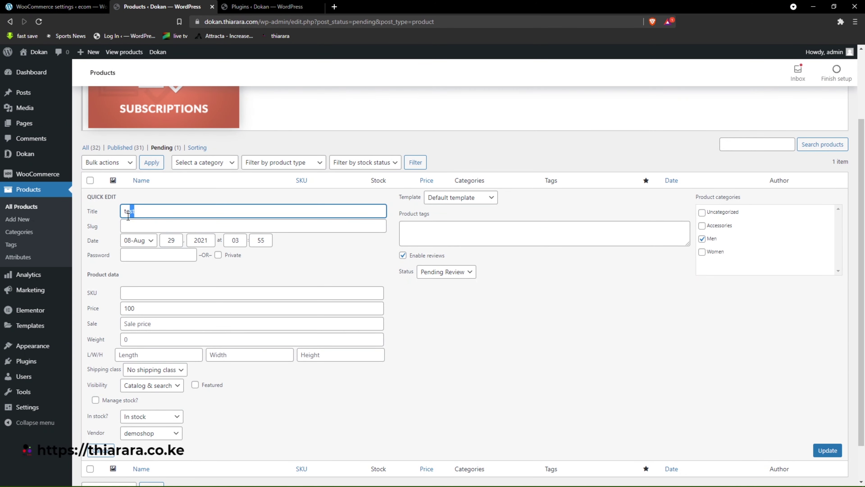
left_click(151, 229)
left_click(181, 292)
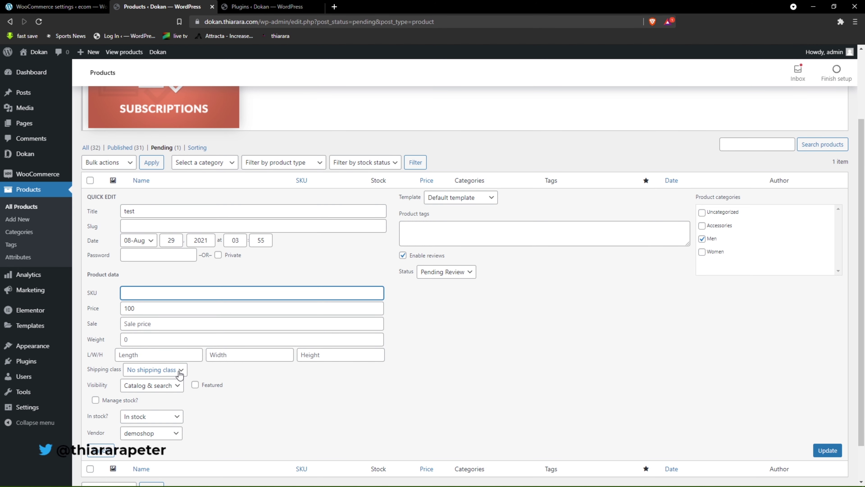
left_click(162, 389)
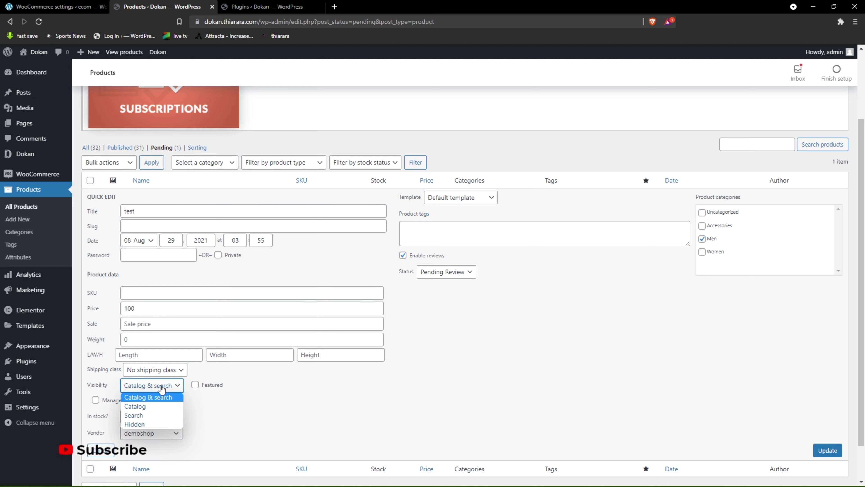
left_click(162, 388)
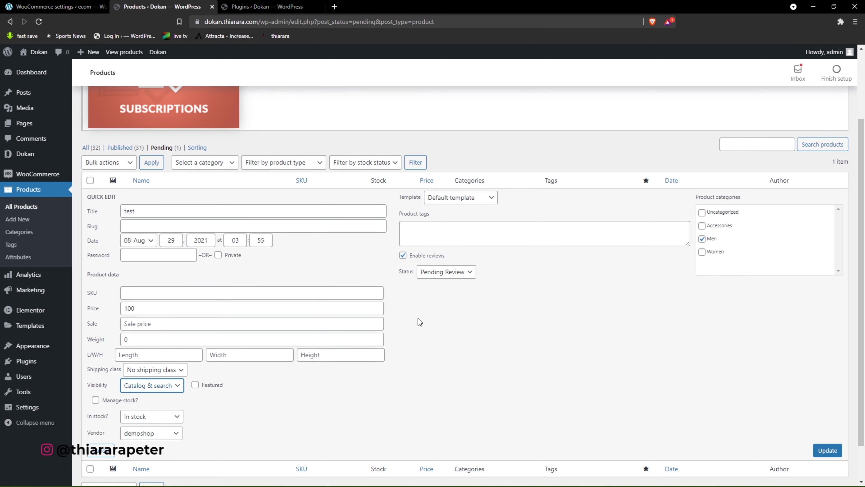
left_click(449, 275)
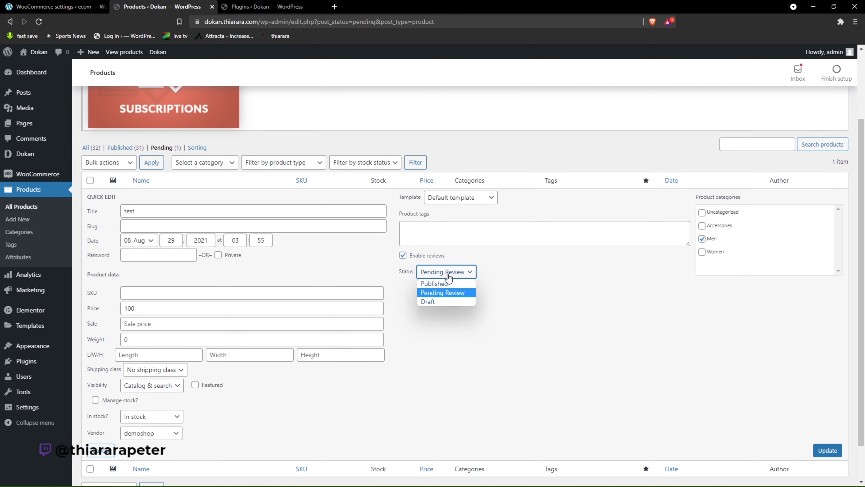
left_click(444, 284)
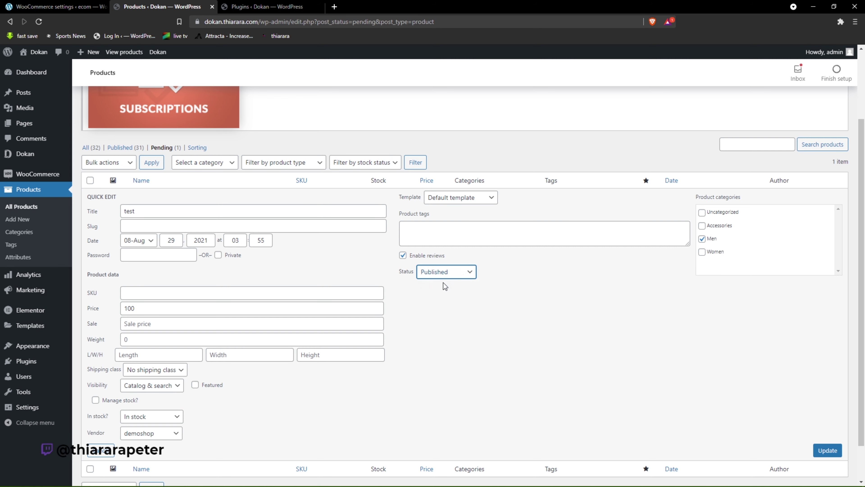
left_click(830, 456)
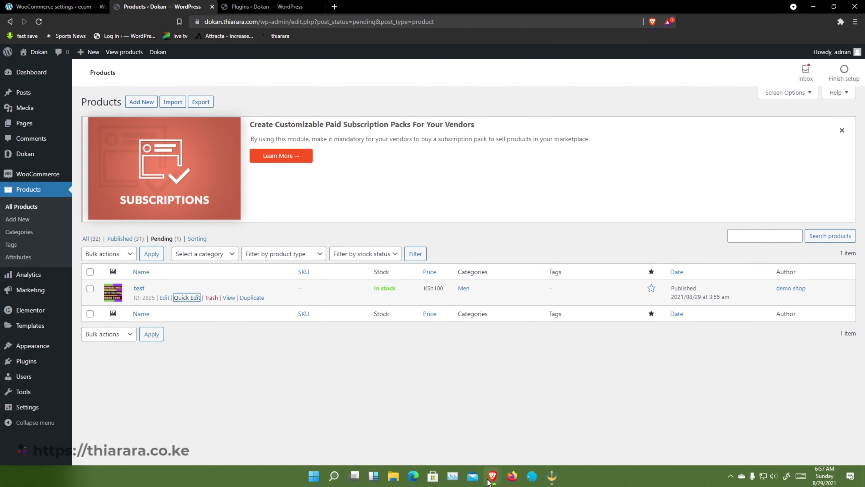
Bring up the vendor's dashboard window full screen and reload Products to see the new status
mouse_move(492, 476)
left_click(539, 446)
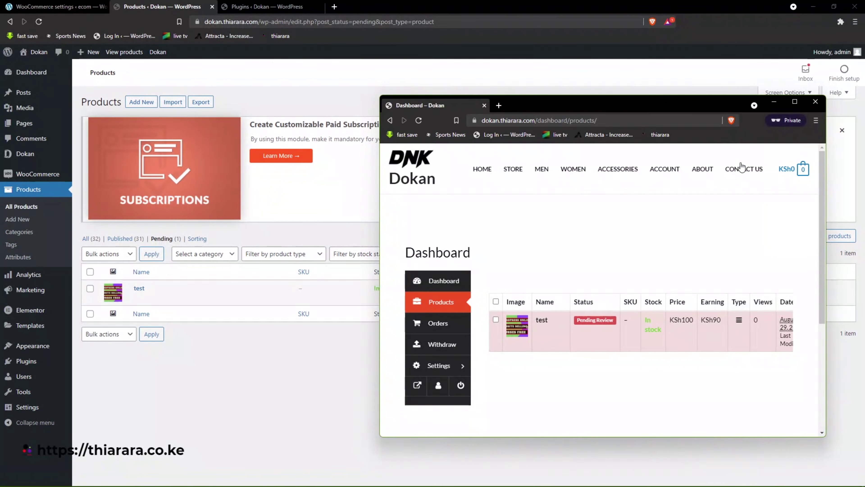
left_click(793, 102)
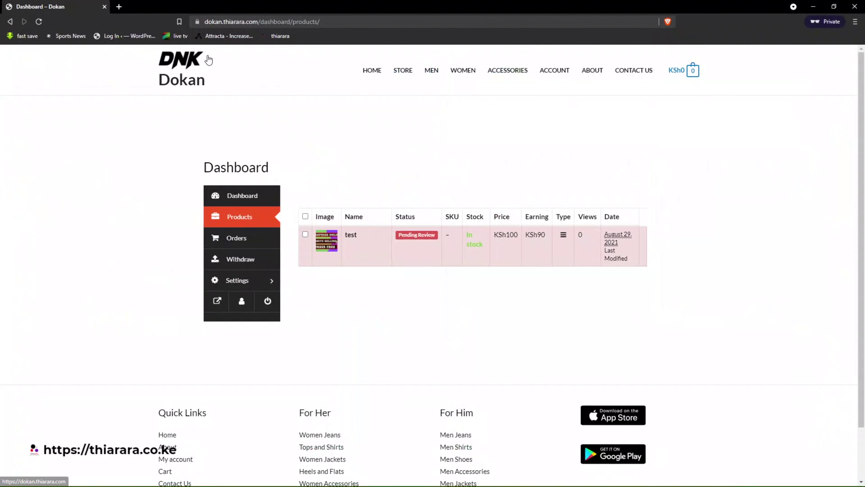
left_click(40, 21)
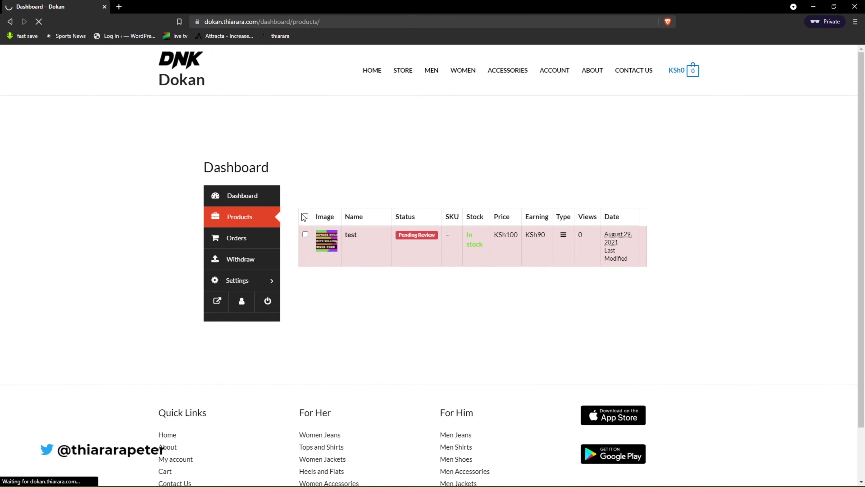